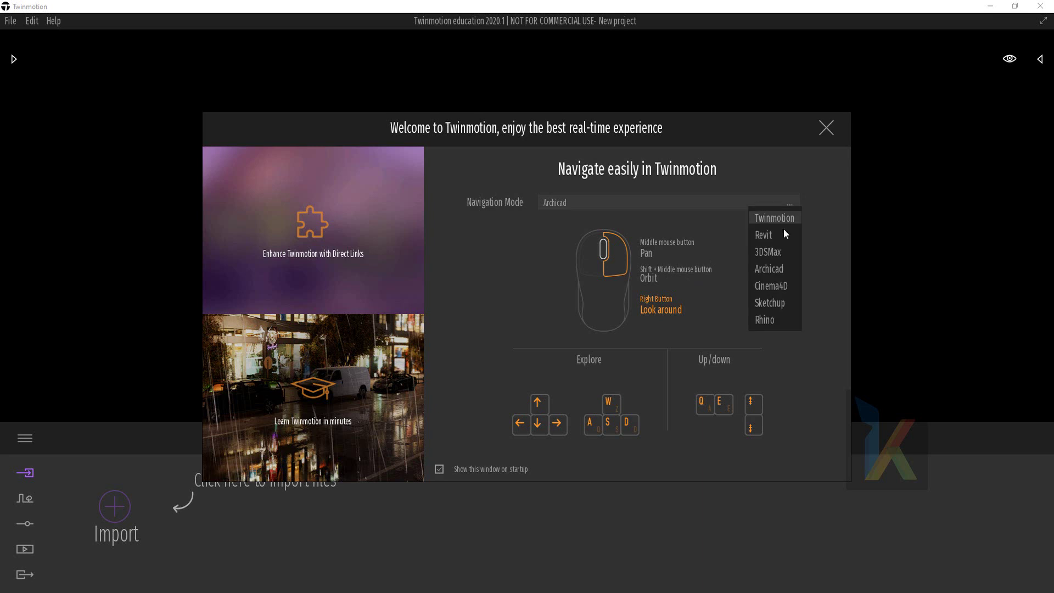
Step: Set the navigation mode to 3DSMax and close the welcome window
click(775, 302)
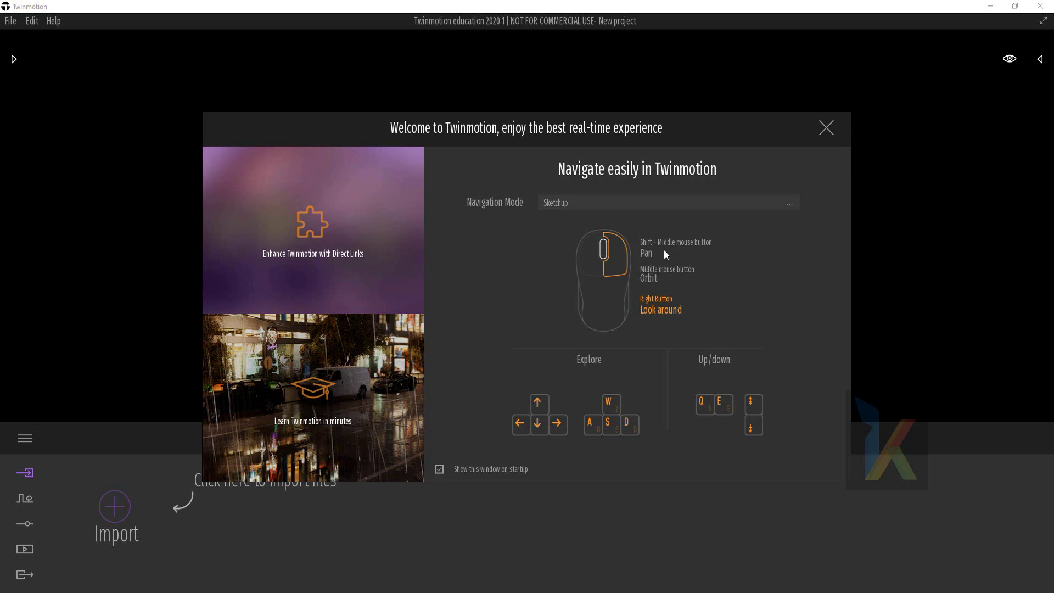
click(790, 206)
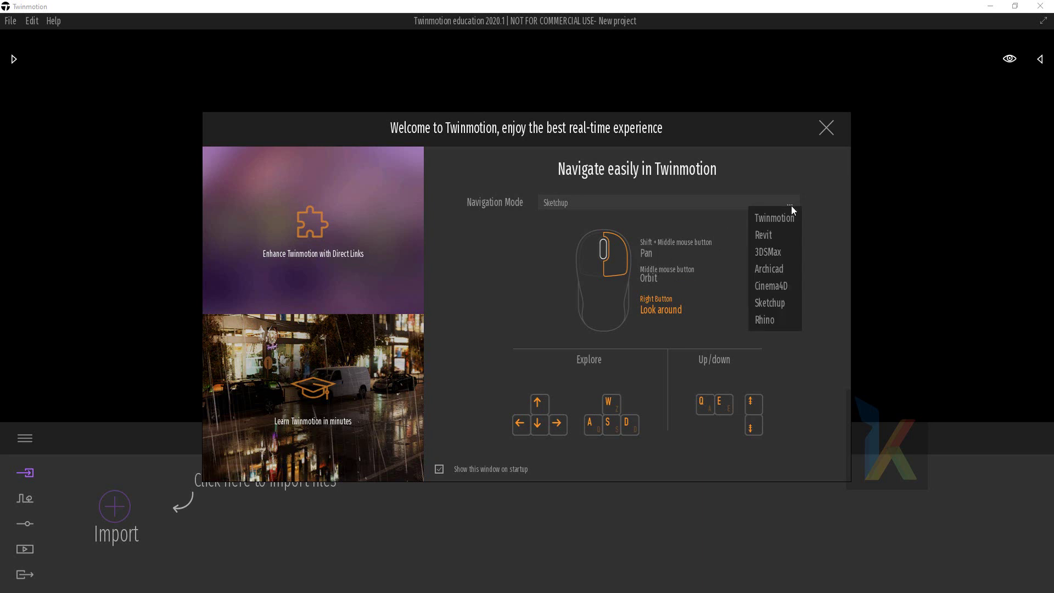
click(776, 251)
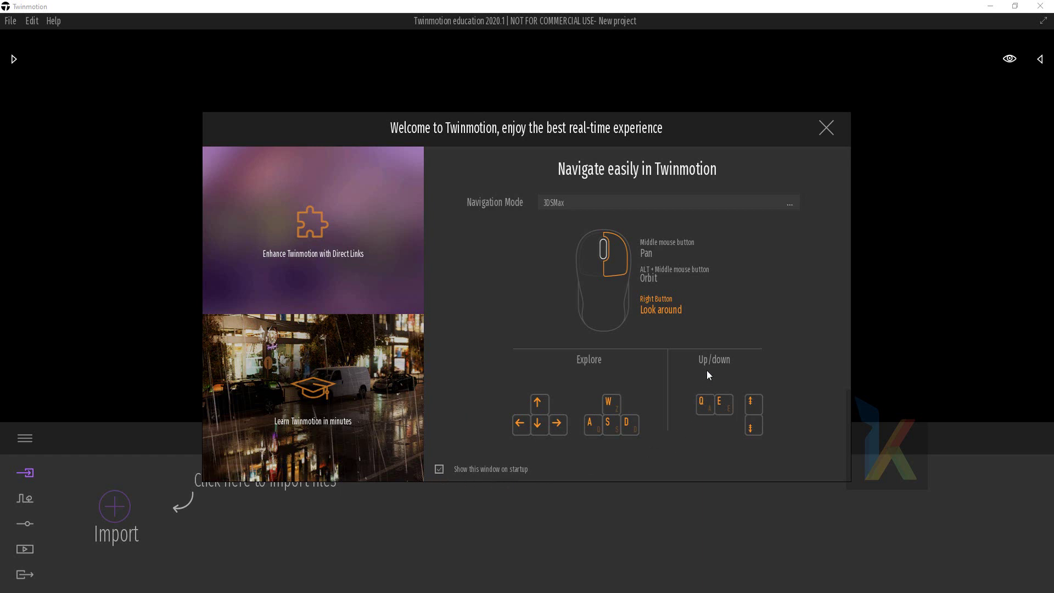
click(826, 128)
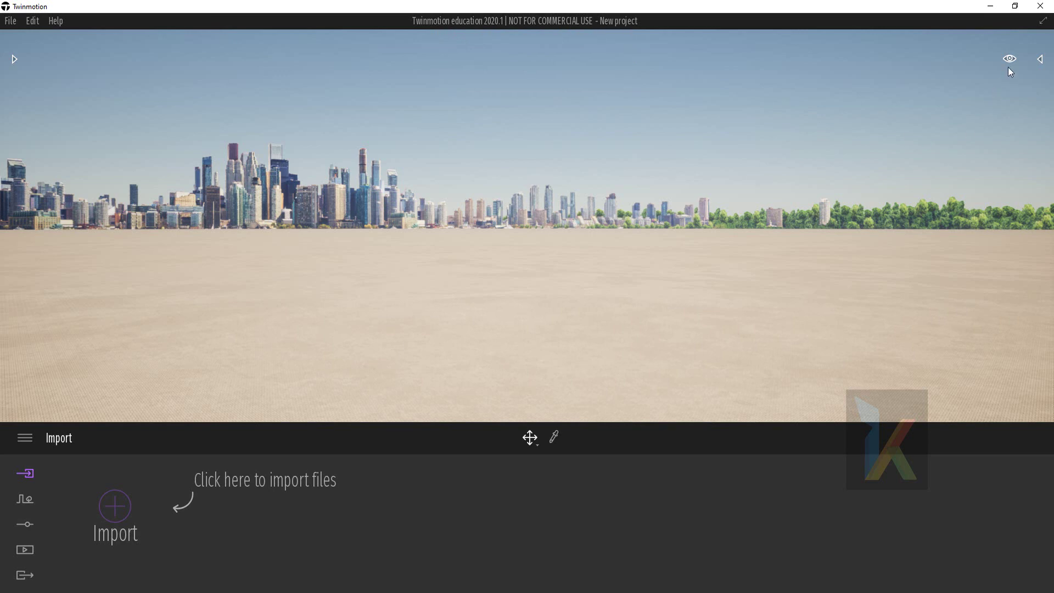
Step: Examine the quick view settings for day time, movement speed and camera mode
mouse_move(1009, 59)
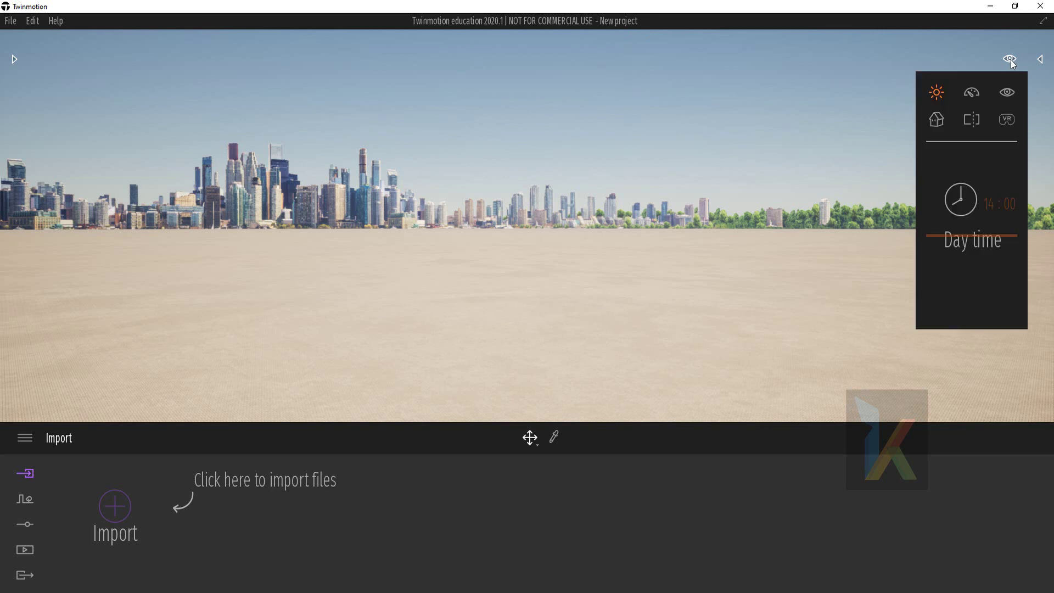
click(969, 93)
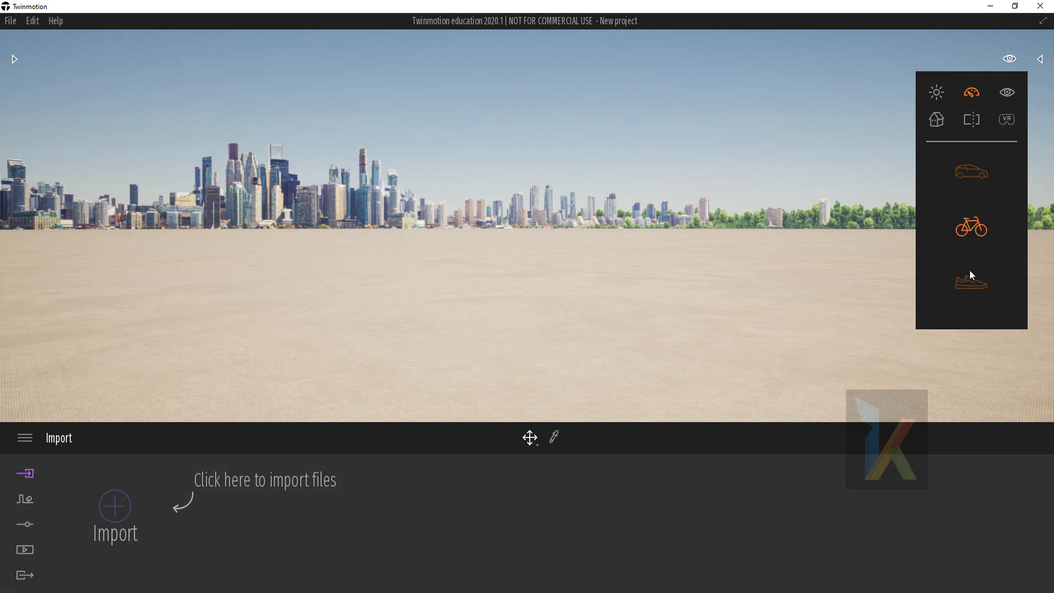
click(941, 95)
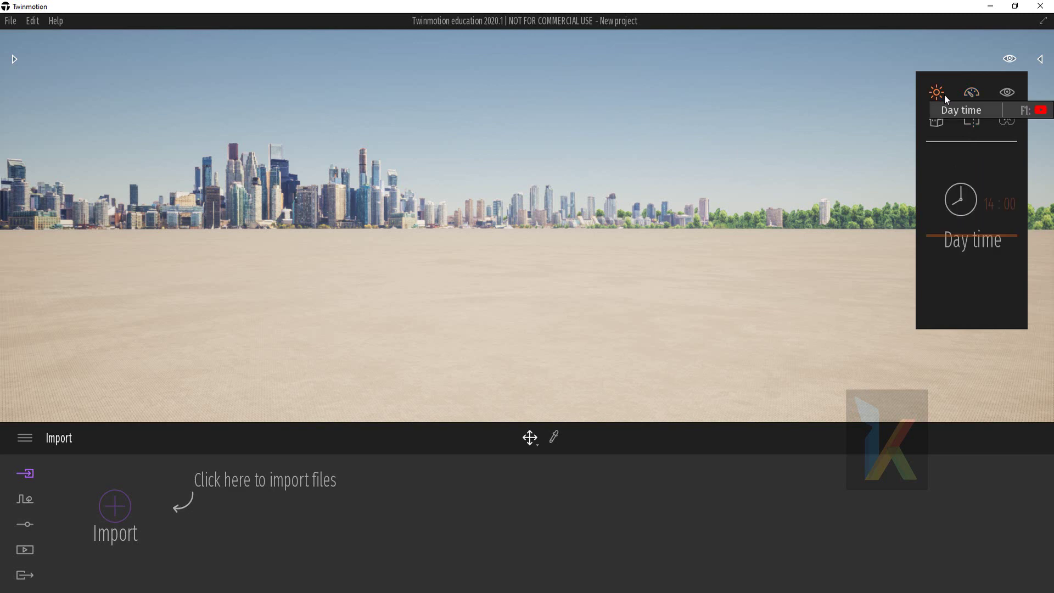
click(1006, 93)
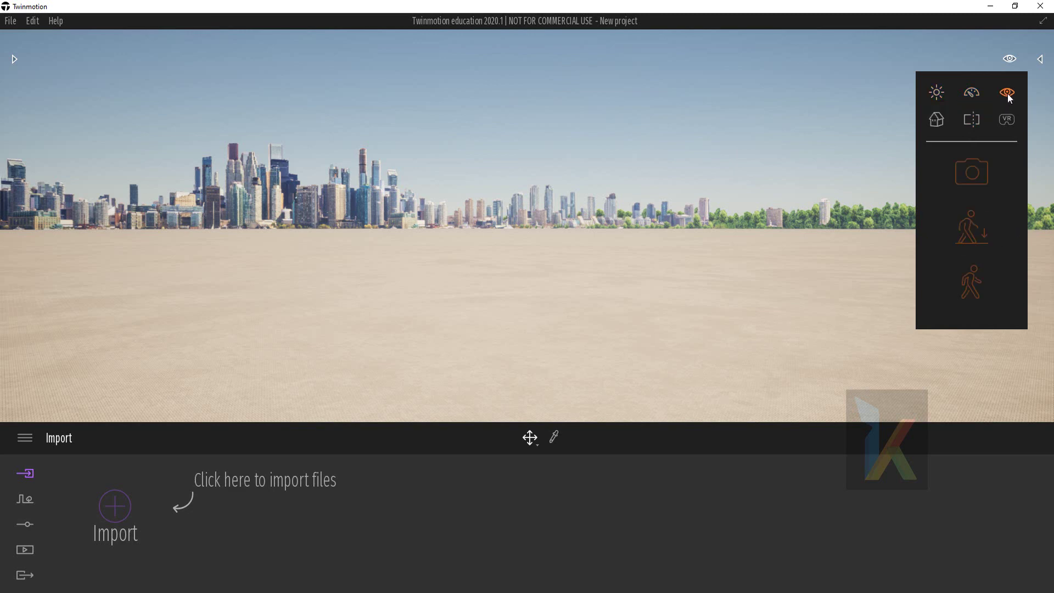
Step: Look at the scene in the front, both side and top views, and return to the Perspective view
click(937, 121)
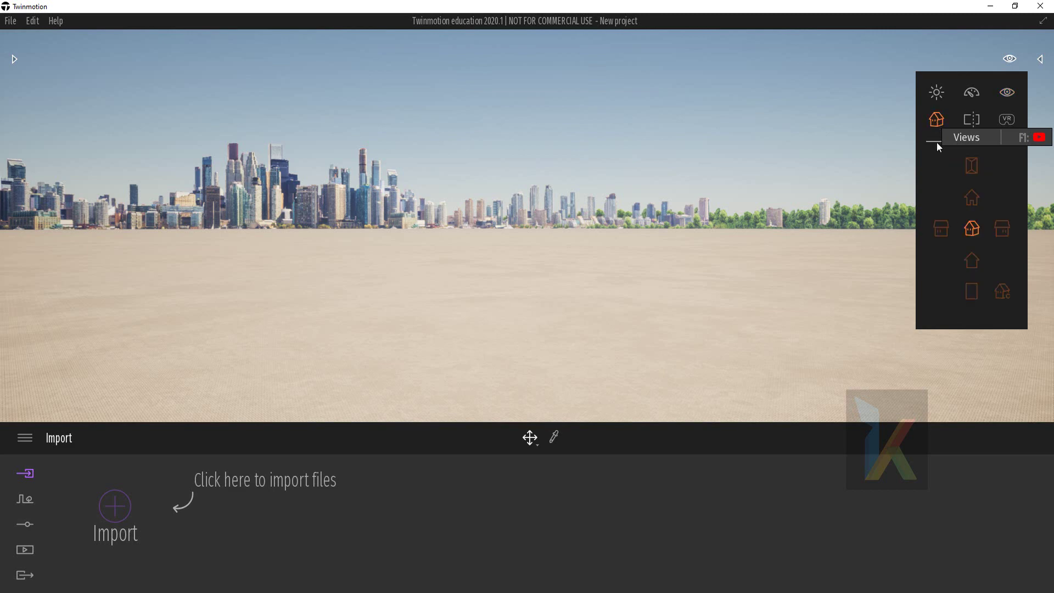
click(971, 199)
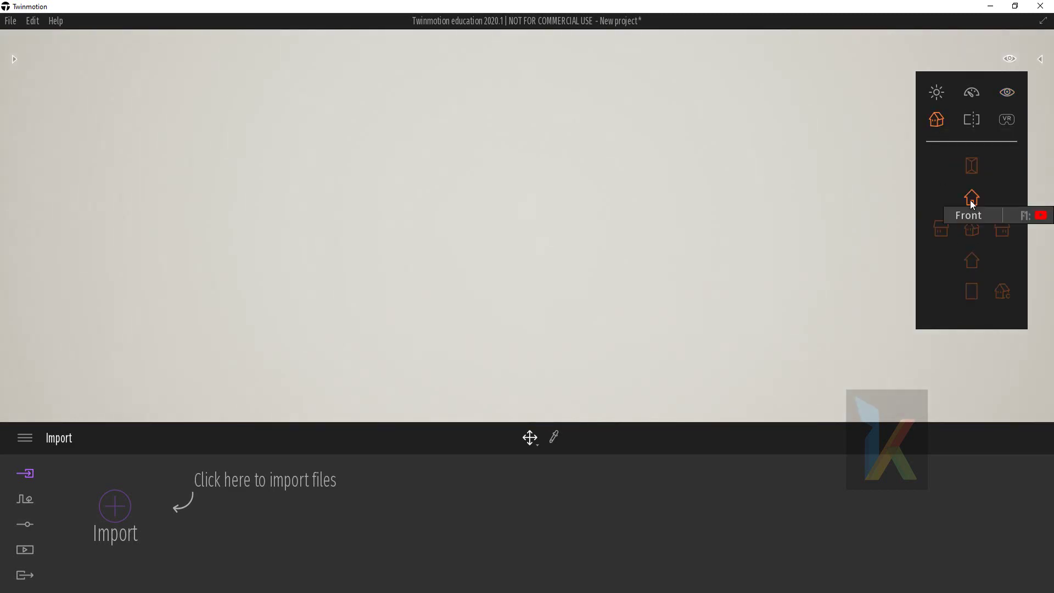
click(942, 228)
click(1002, 229)
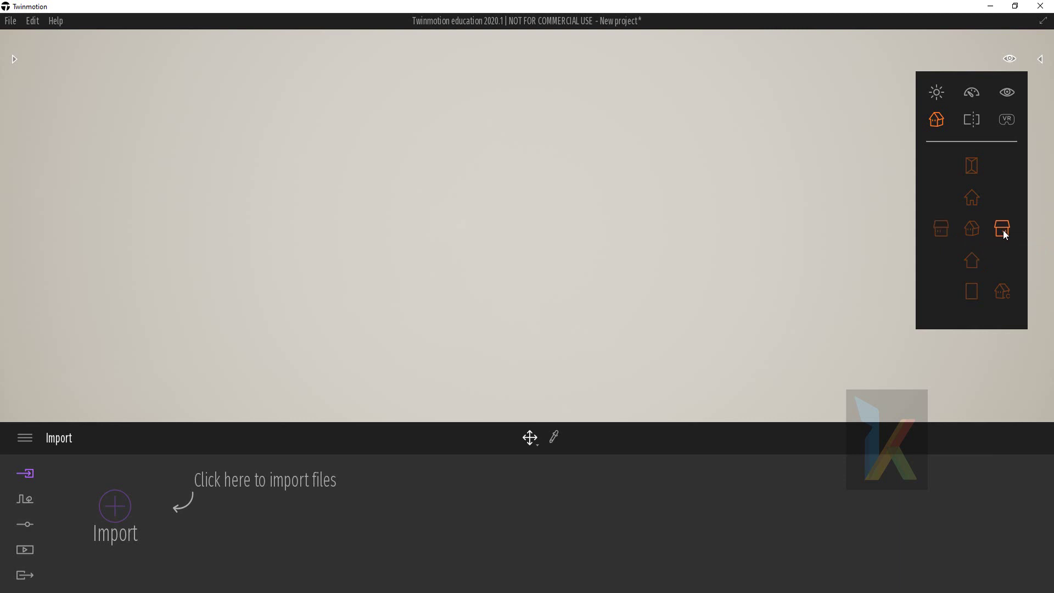
click(972, 167)
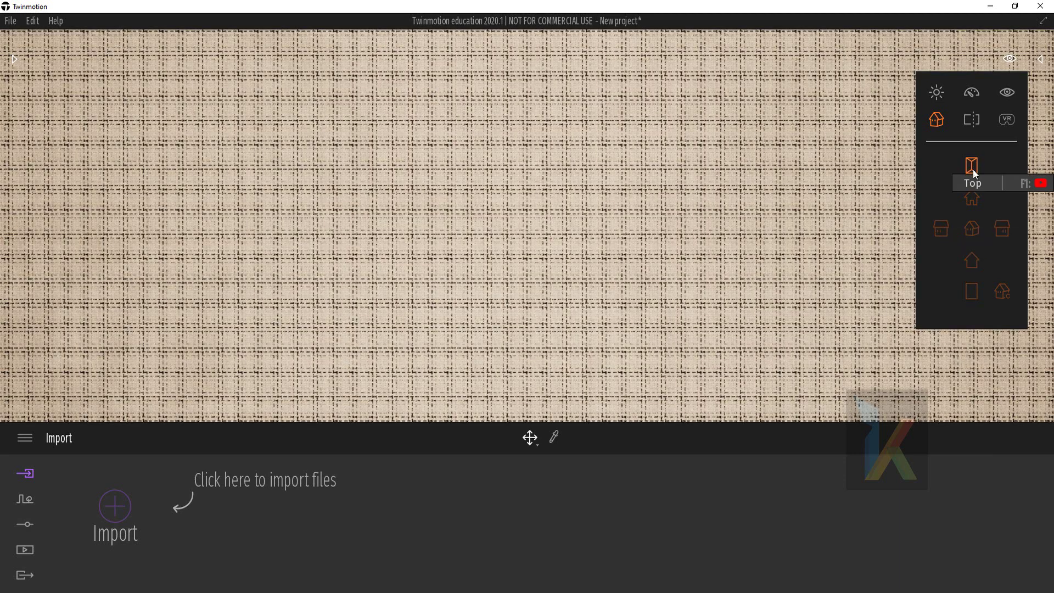
click(973, 169)
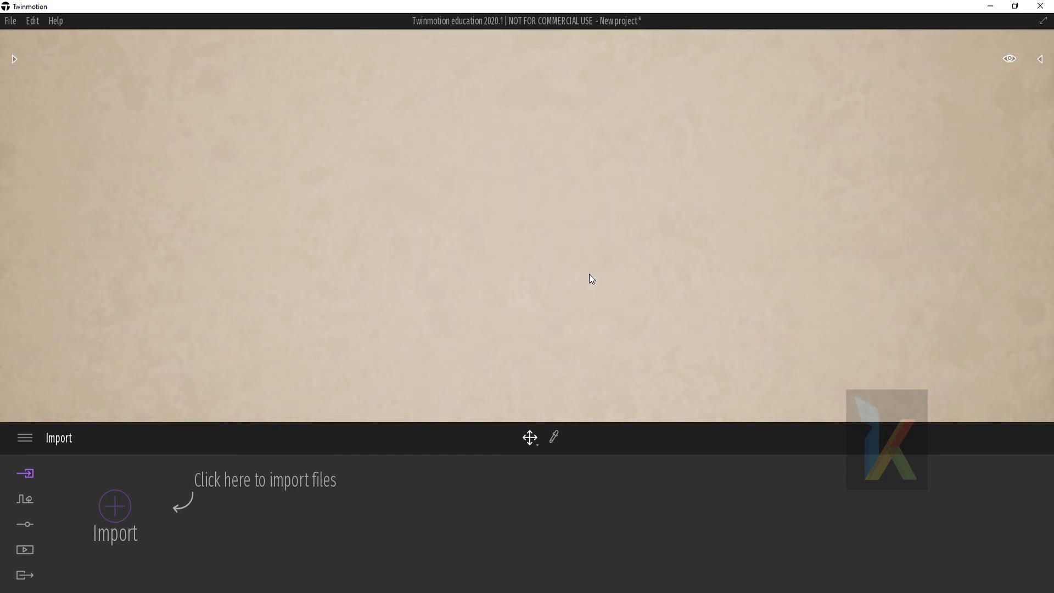
click(1009, 59)
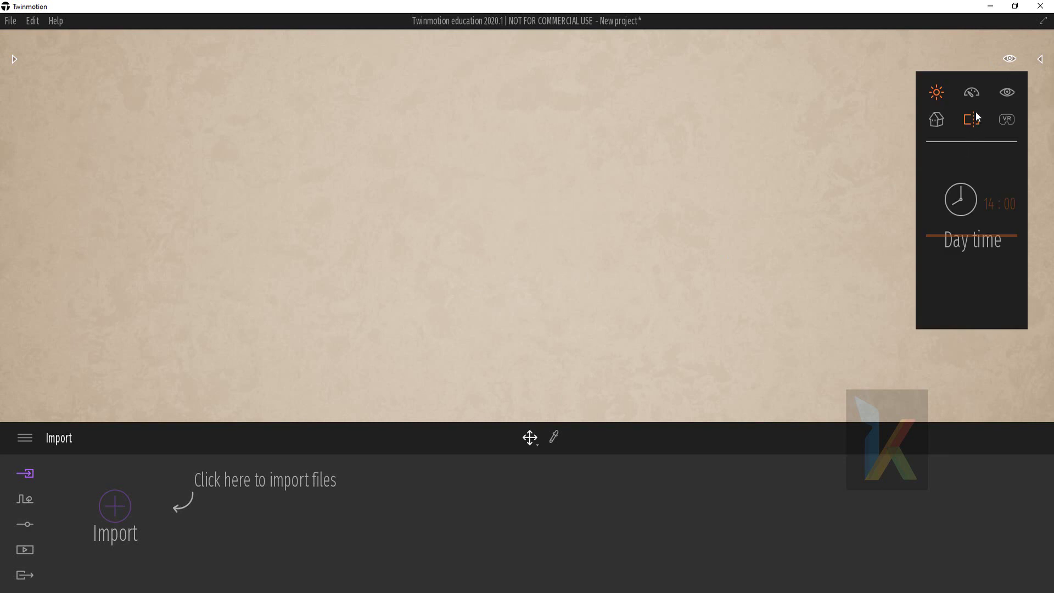
click(936, 120)
click(976, 226)
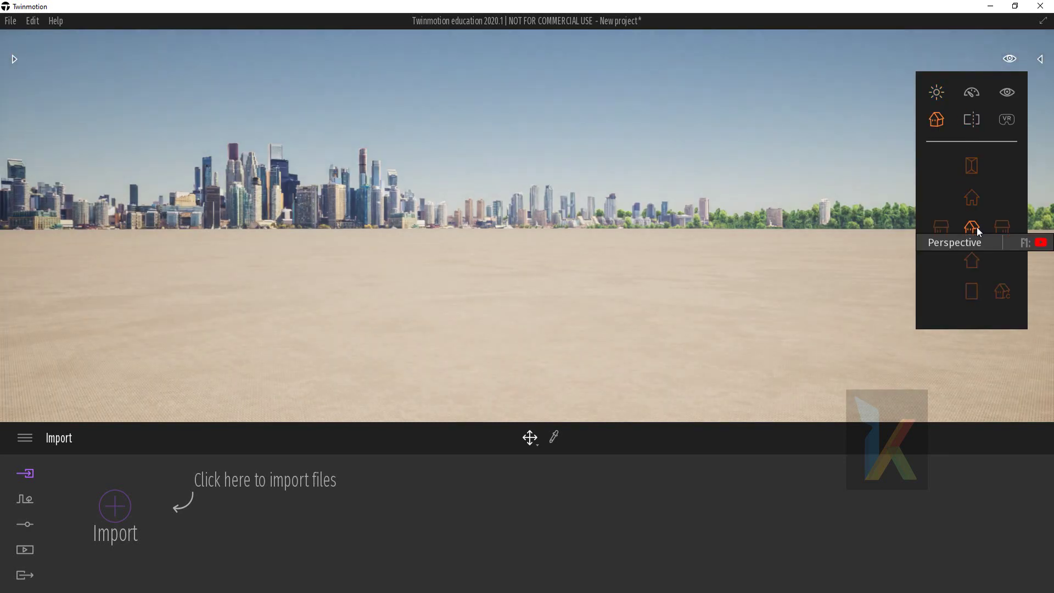
Step: Check the VR and day time settings, and close the quick view settings
click(1007, 121)
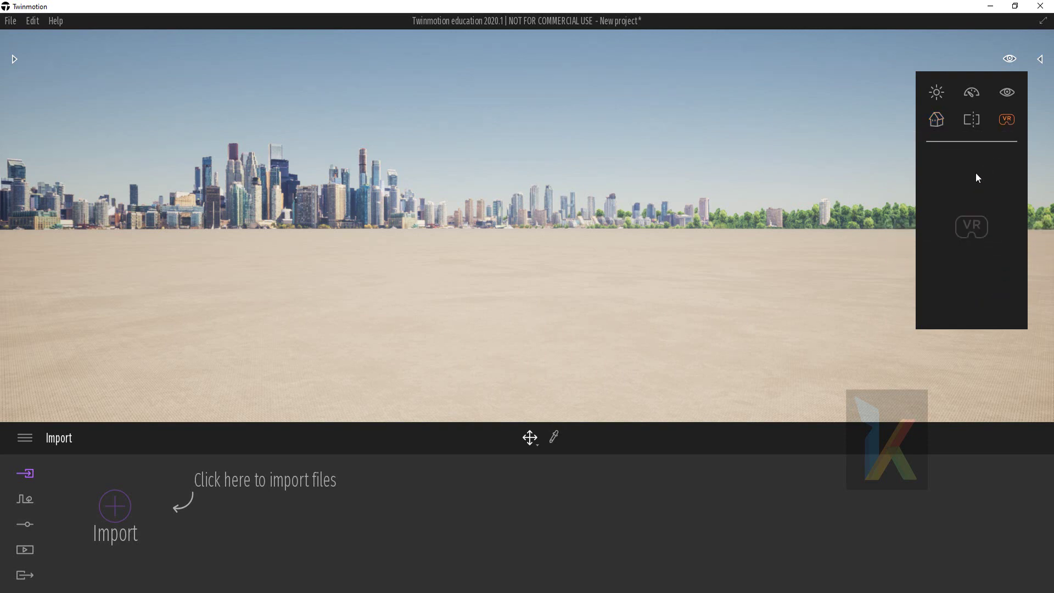
click(936, 93)
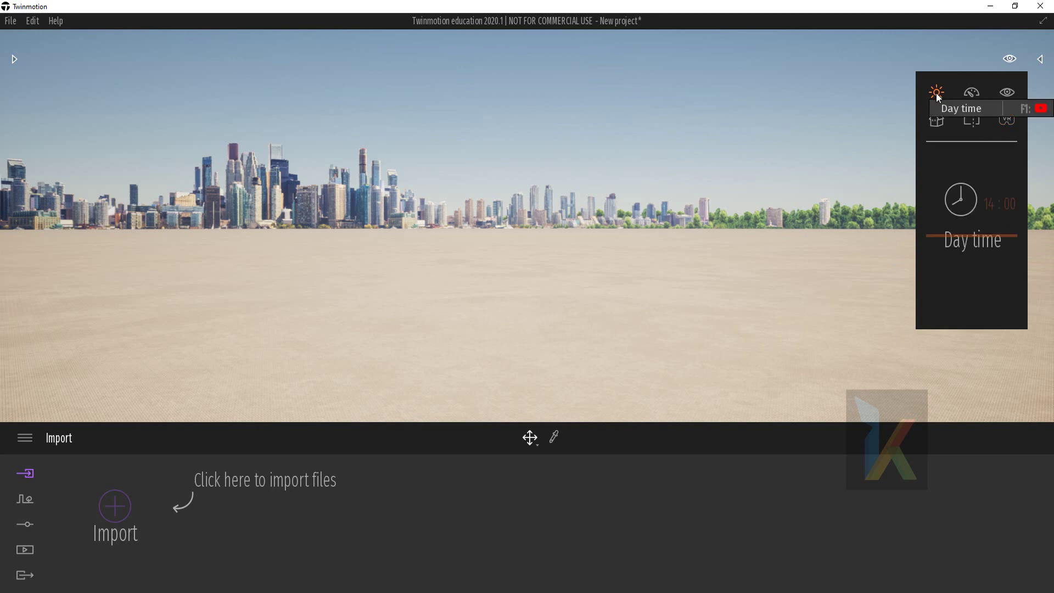
click(1030, 64)
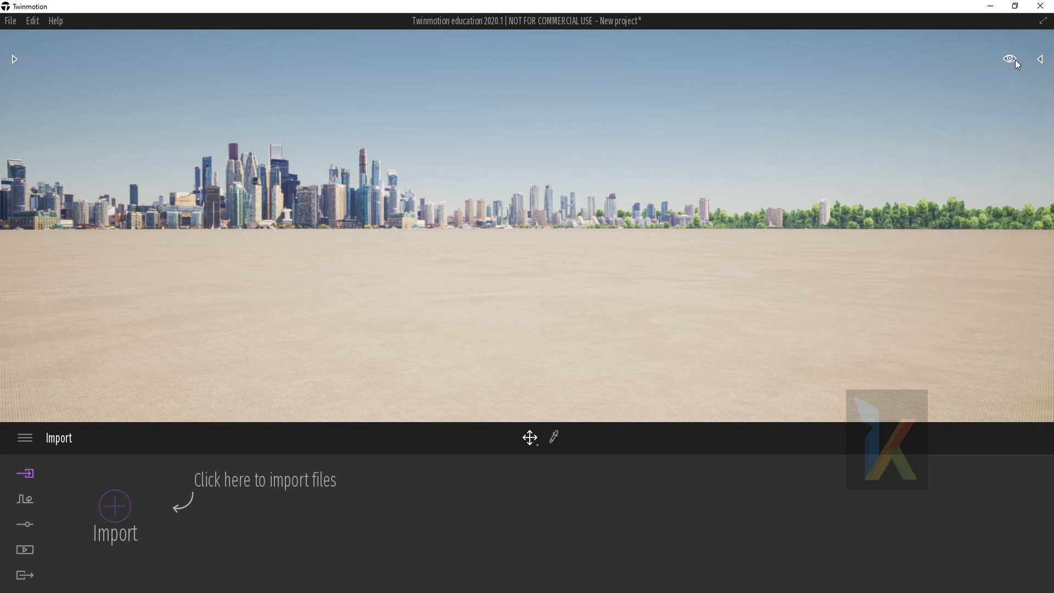
Step: Expand the Scenegraph and switch the Starting Ground's visibility off and on again
click(1041, 60)
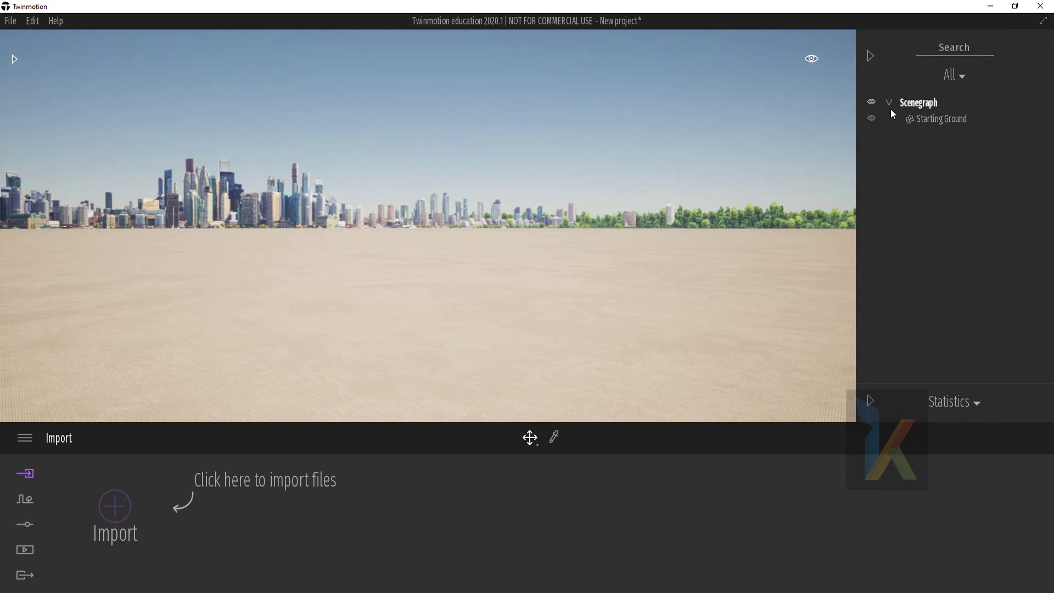
click(871, 118)
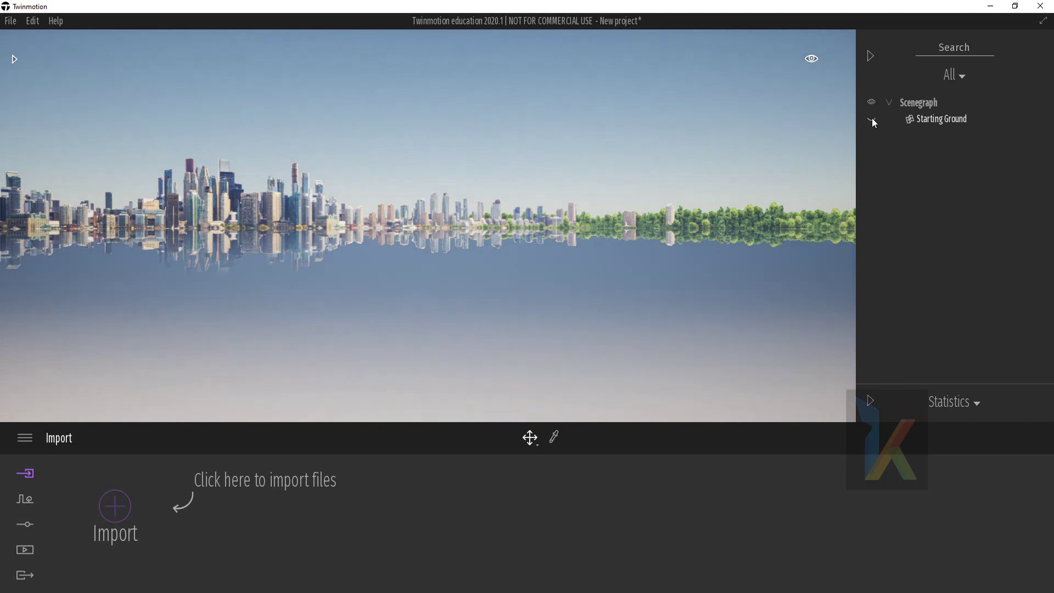
click(871, 117)
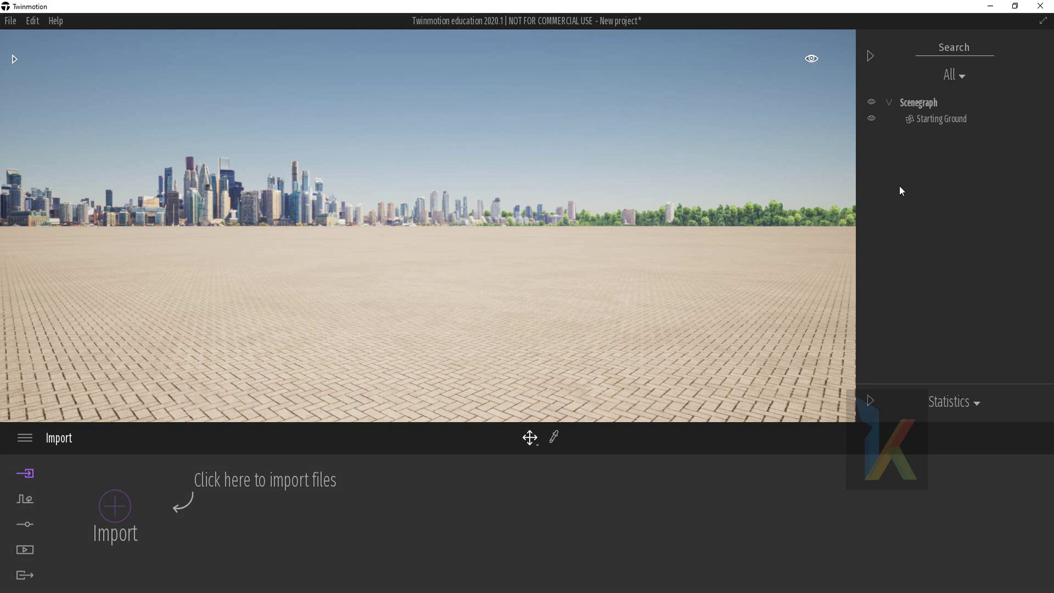
Step: Rename the Starting Ground object in the Scenegraph as Starting Ground_1
click(1030, 123)
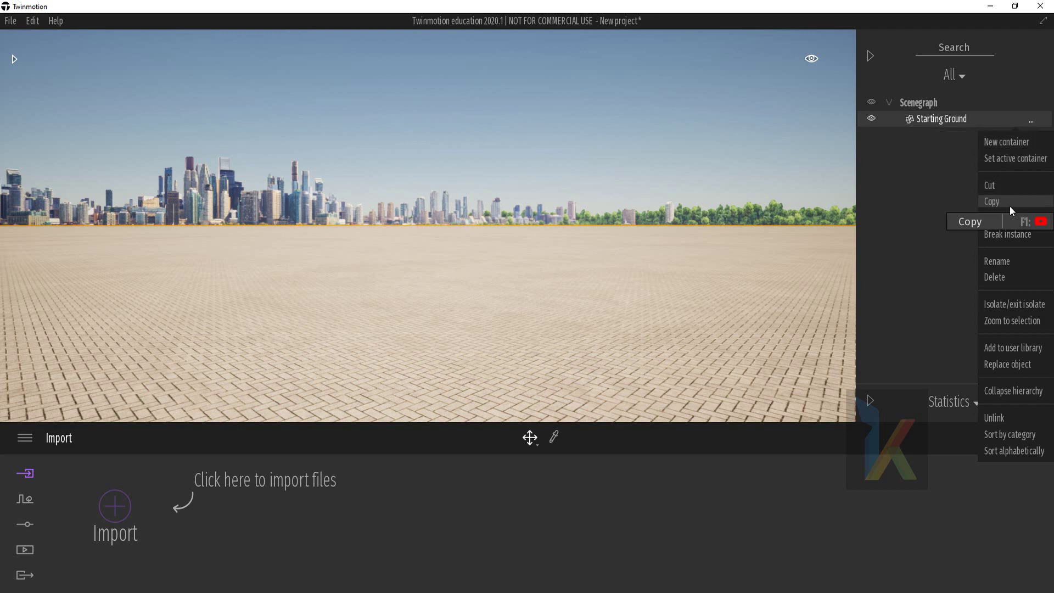
click(1009, 260)
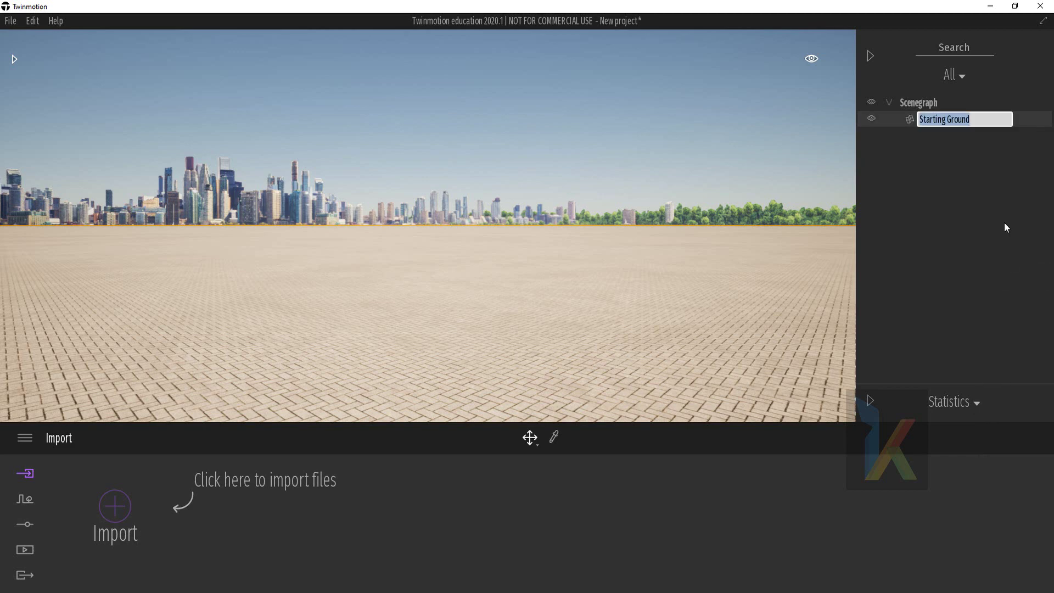
click(980, 119)
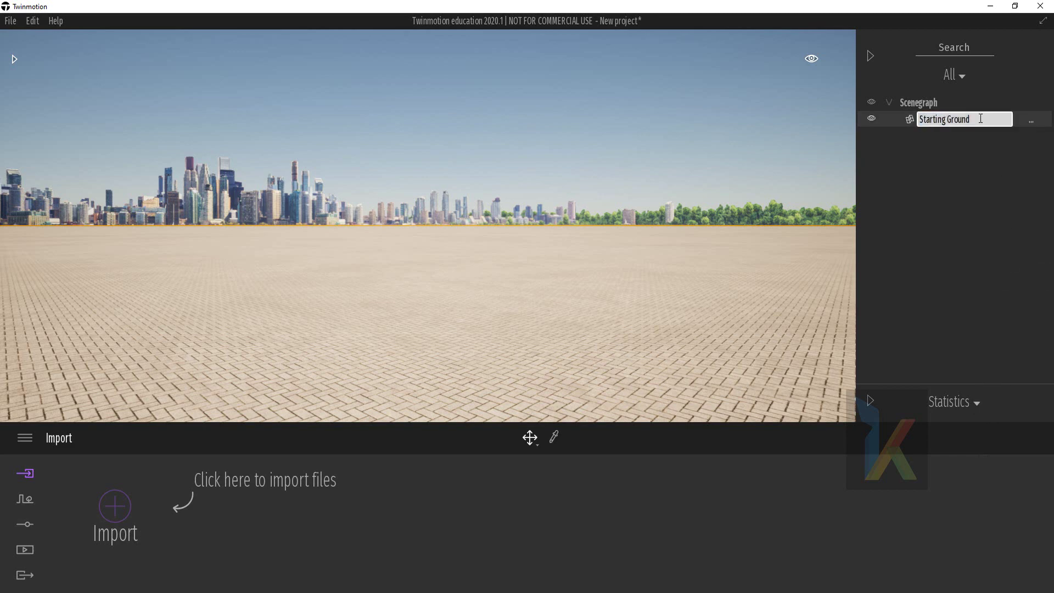
text(_1)
key(Return)
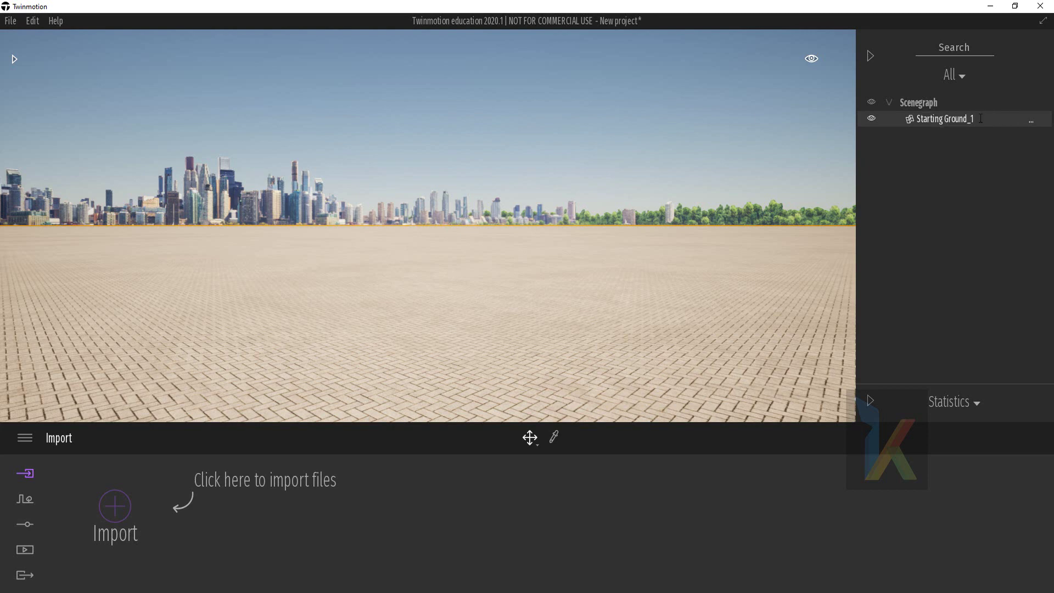
Step: Isolate Starting Ground_1 in the scene and exit the isolation
click(1031, 122)
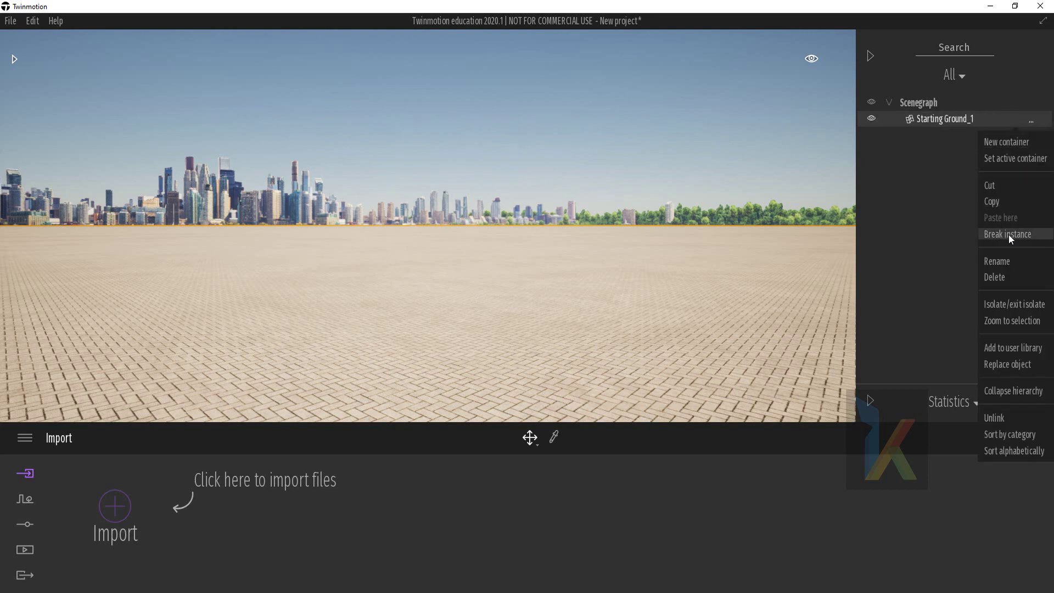
click(1018, 303)
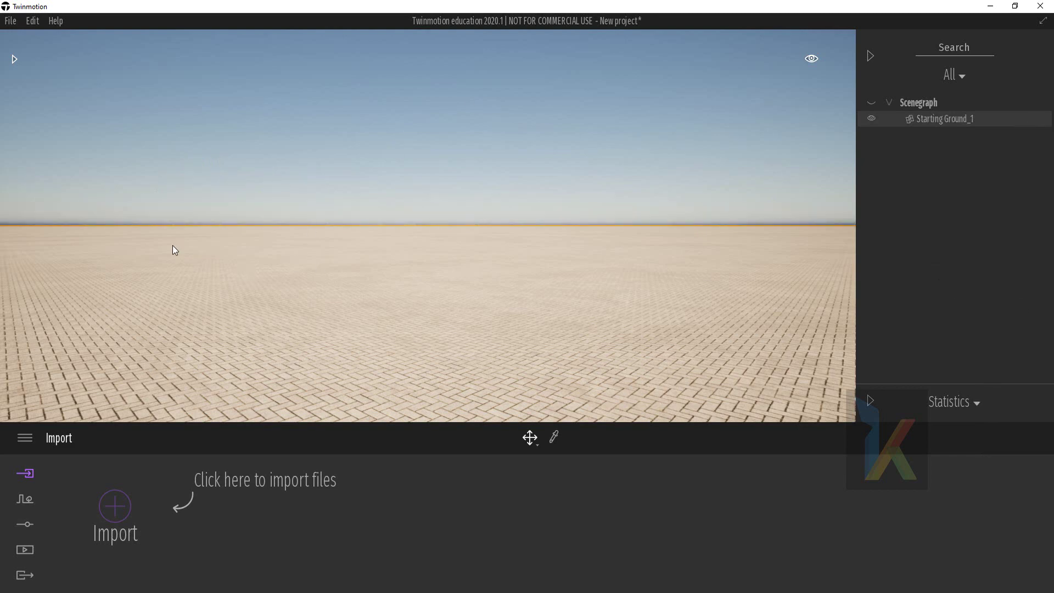
click(1030, 123)
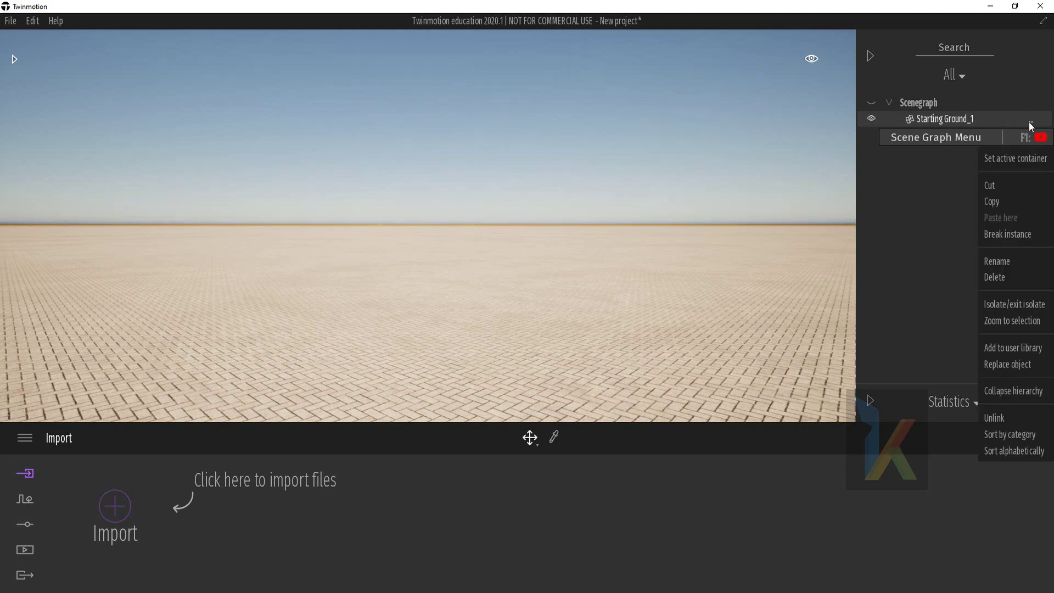
click(1024, 305)
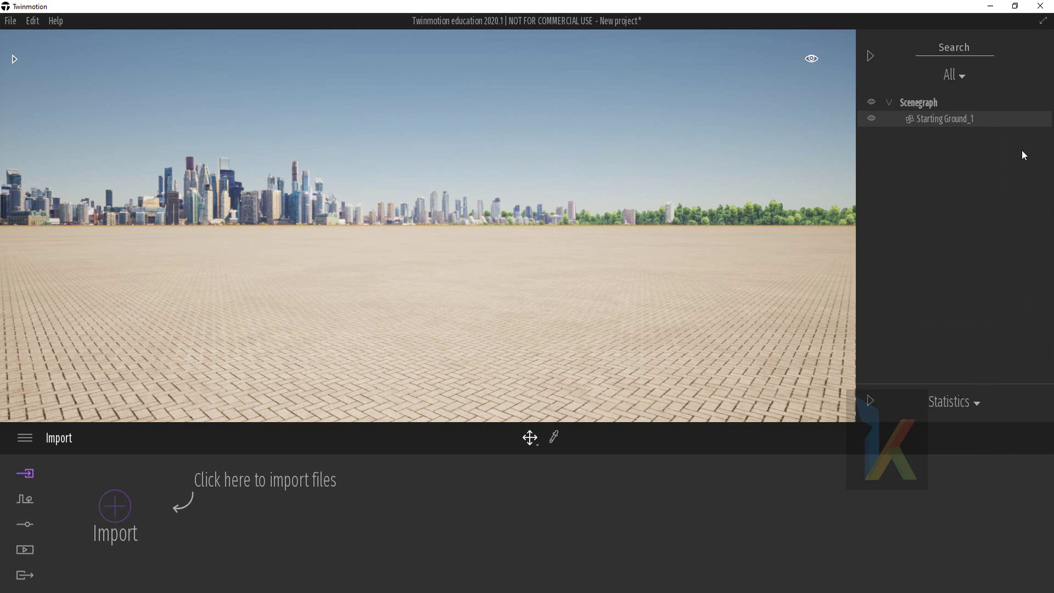
click(1033, 122)
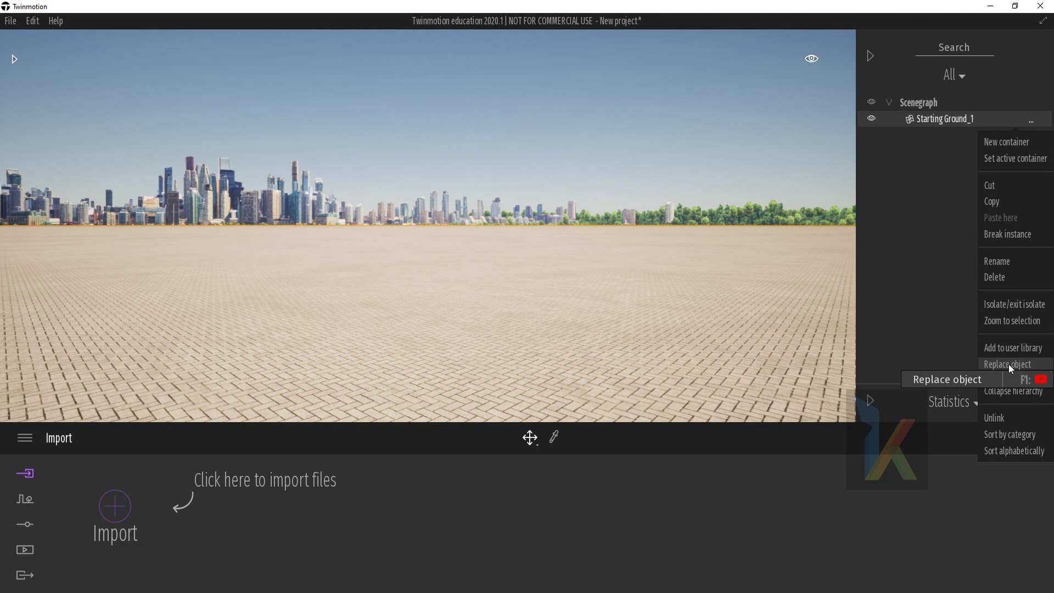
click(927, 320)
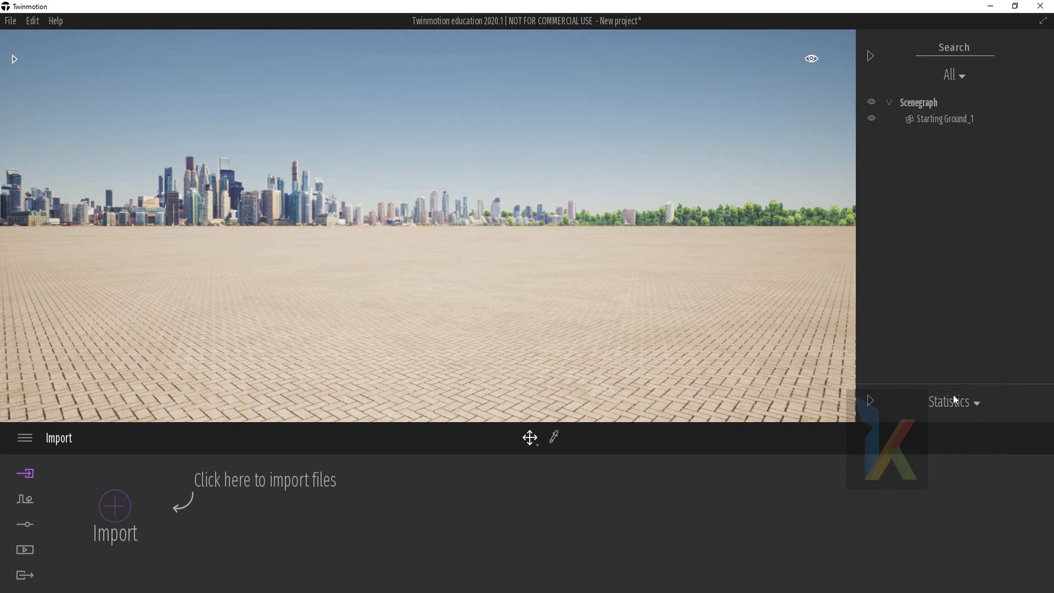
Step: Show the Phasing section instead of Statistics below the Scenegraph and expand it
click(976, 404)
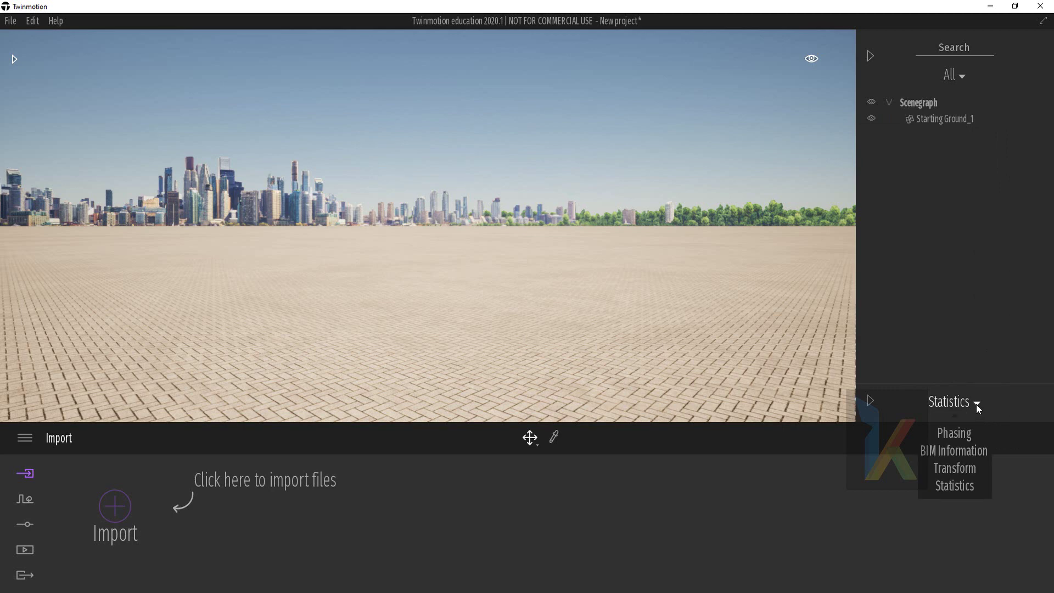
click(948, 487)
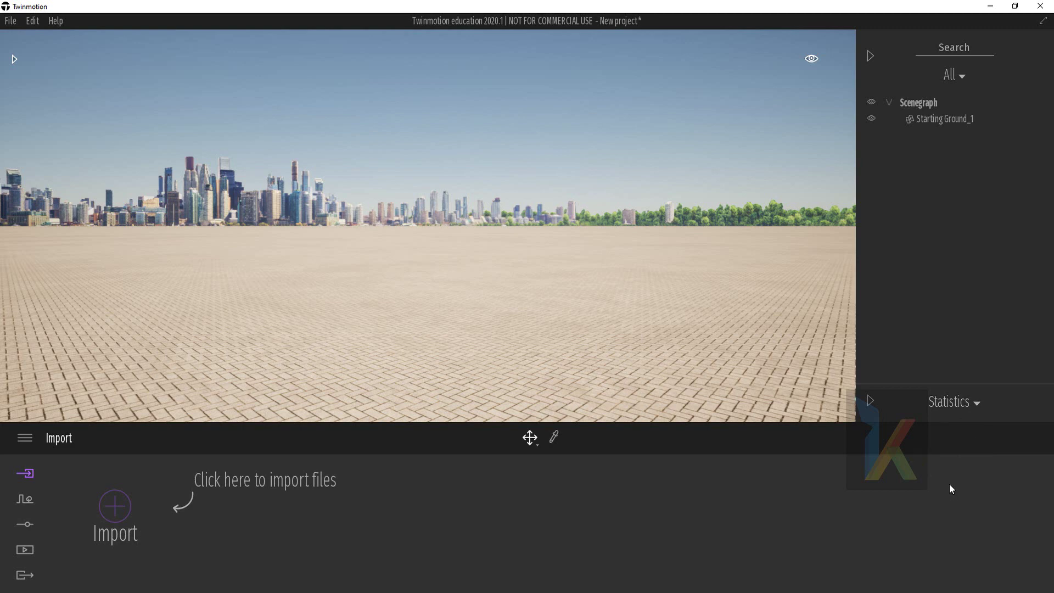
click(974, 402)
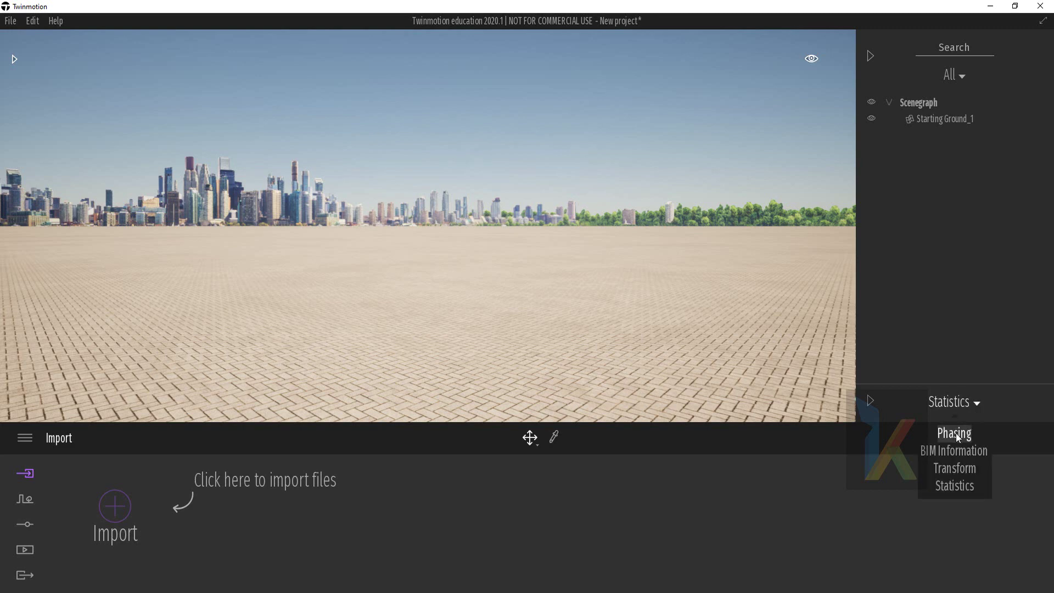
click(956, 432)
click(870, 401)
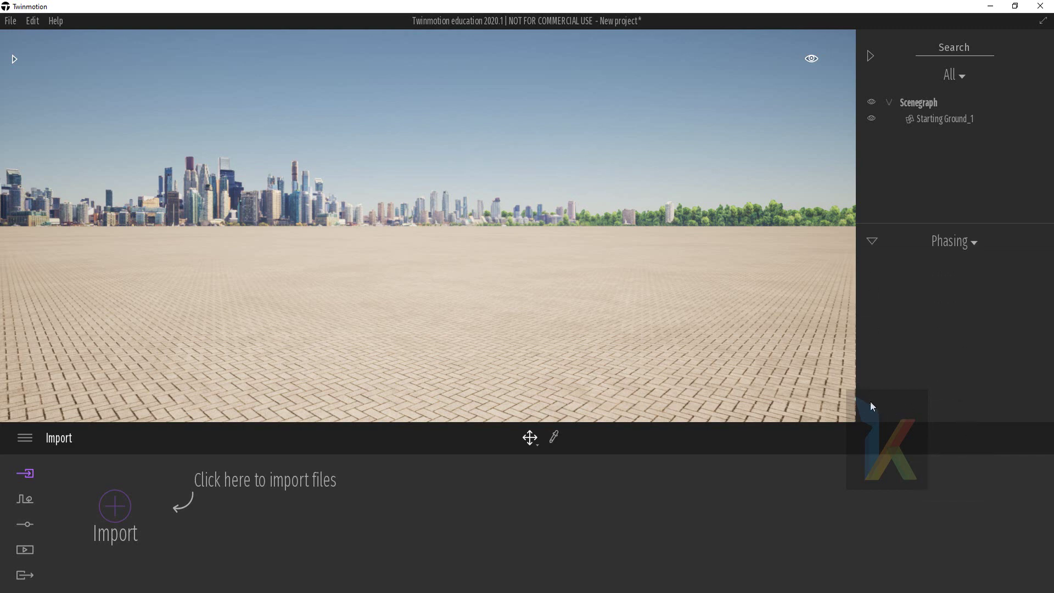
Step: Show the Statistics section instead of Phasing below the Scenegraph and slightly reduce its height
click(974, 229)
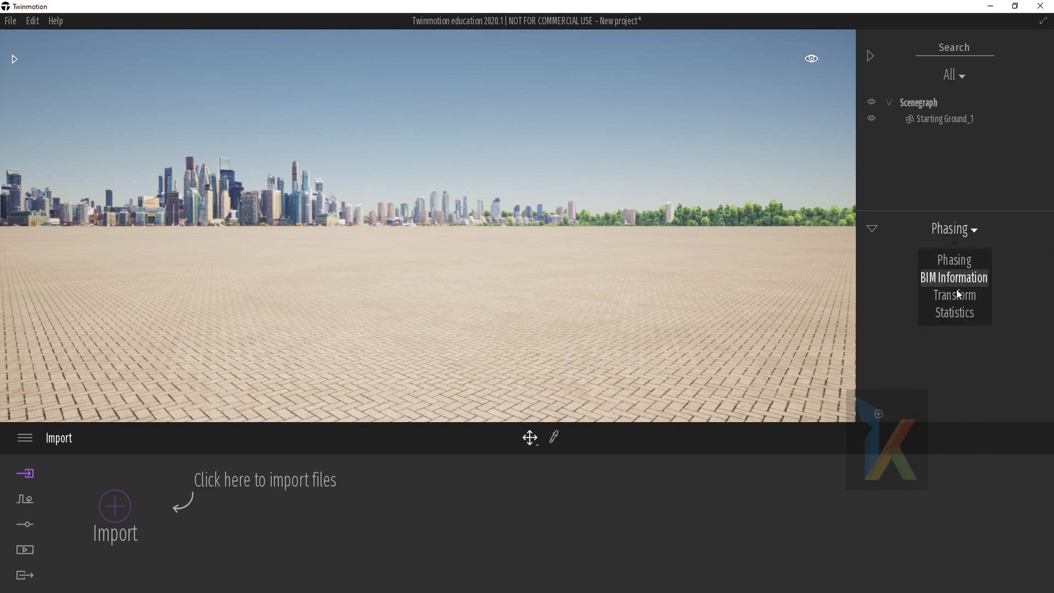
click(955, 314)
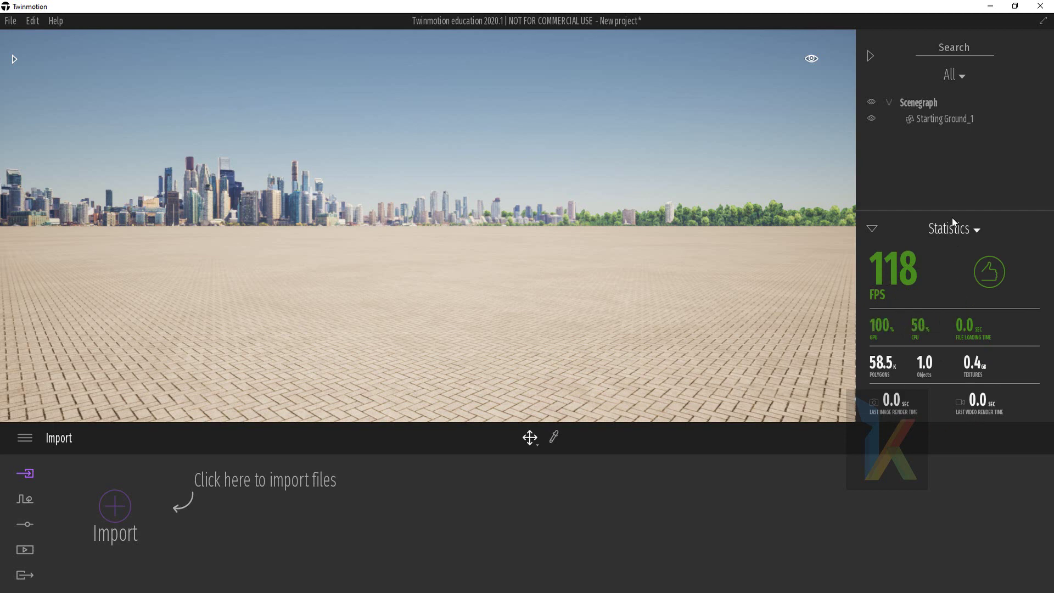
drag(953, 211, 953, 218)
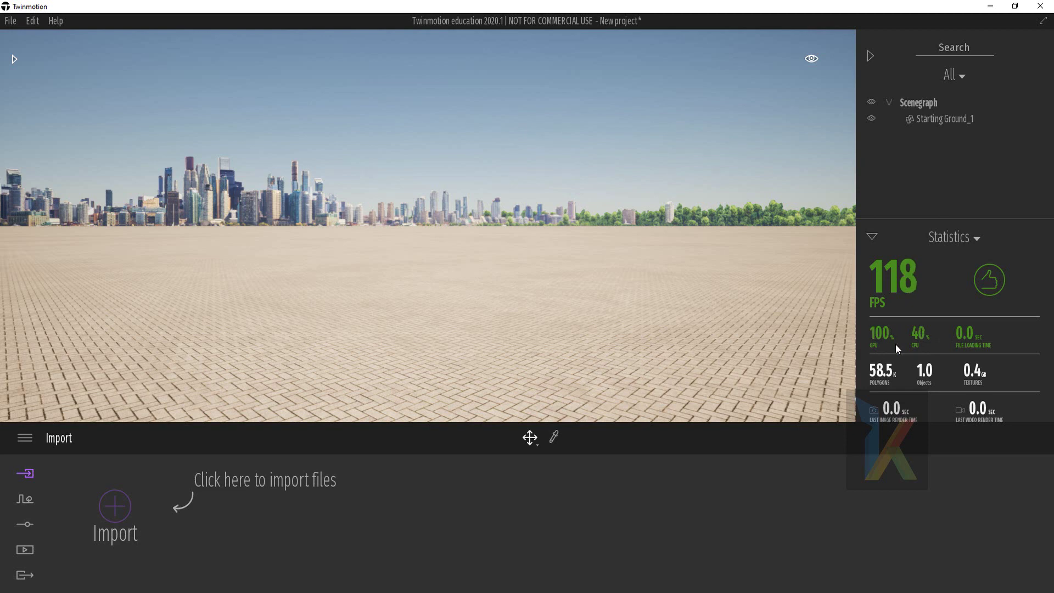
Step: Open the Twinmotion preferences and show the Quality settings
click(27, 438)
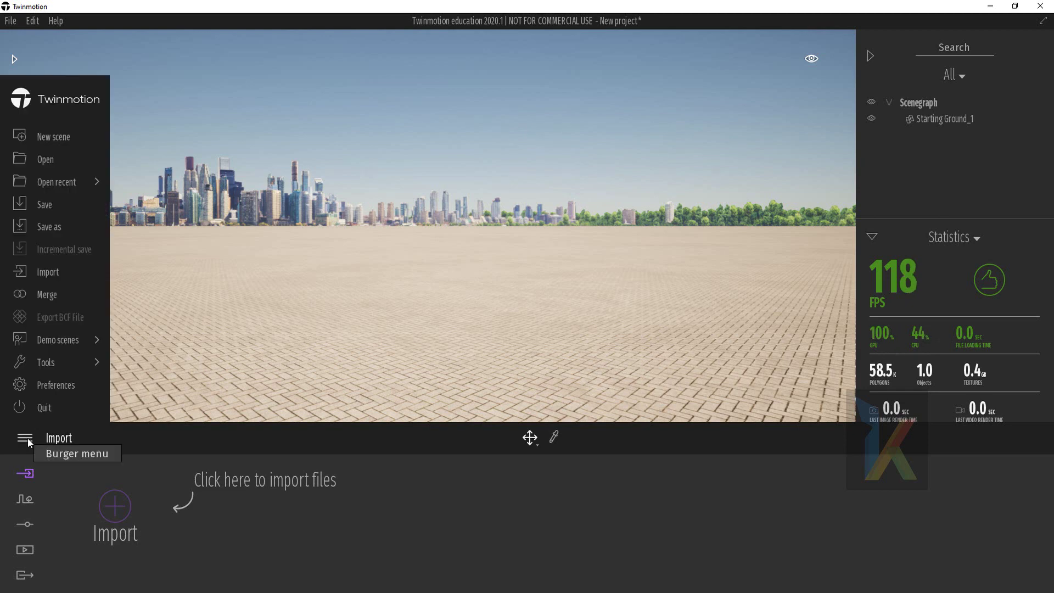
click(51, 386)
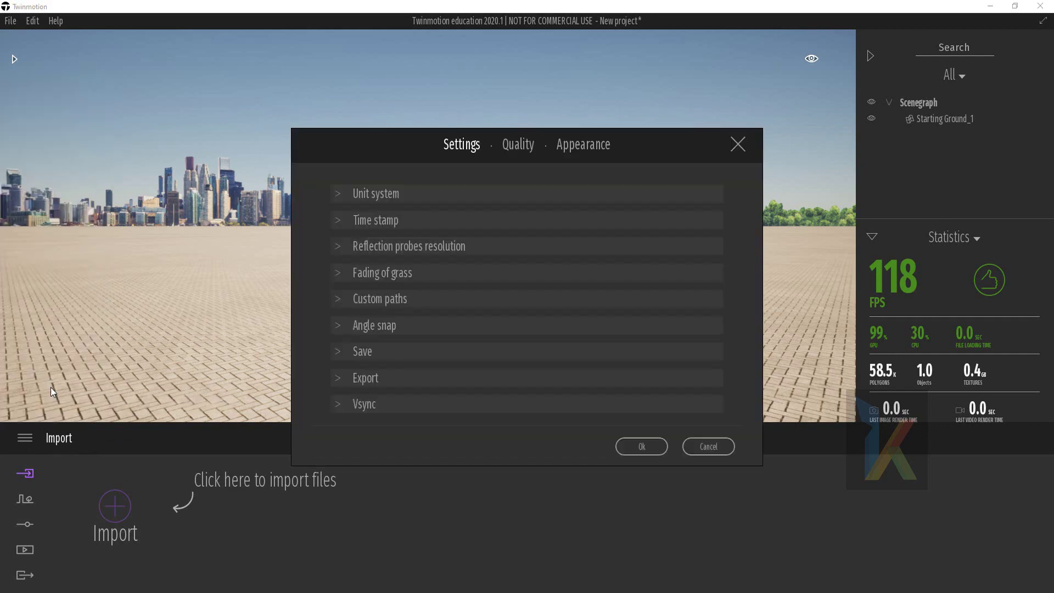
click(515, 147)
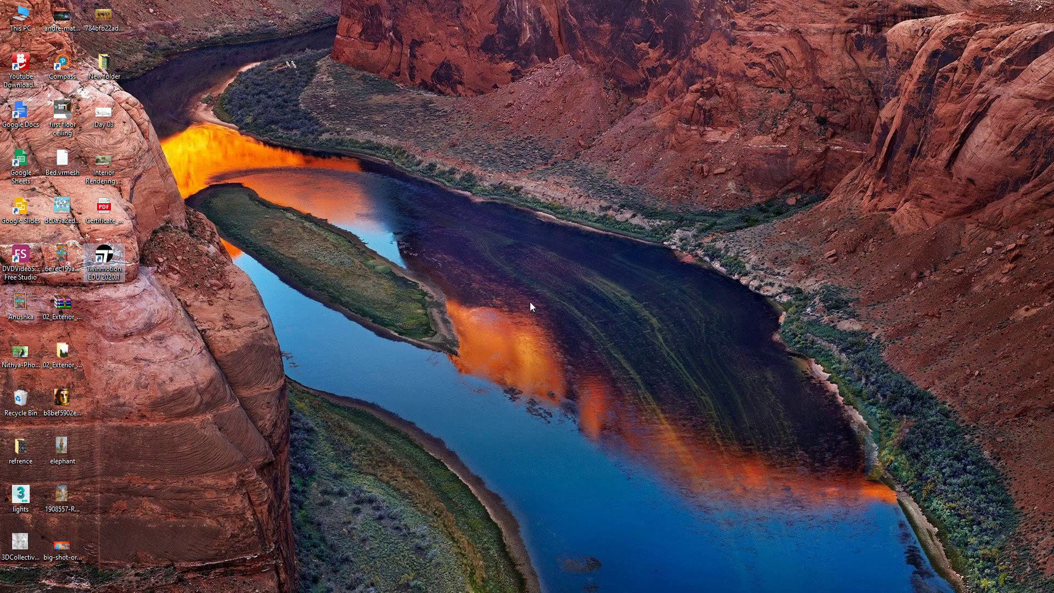
Step: Switch to the desktop, open NVIDIA Control Panel and examine the graphics card details and driver components in System Information
right_click(530, 302)
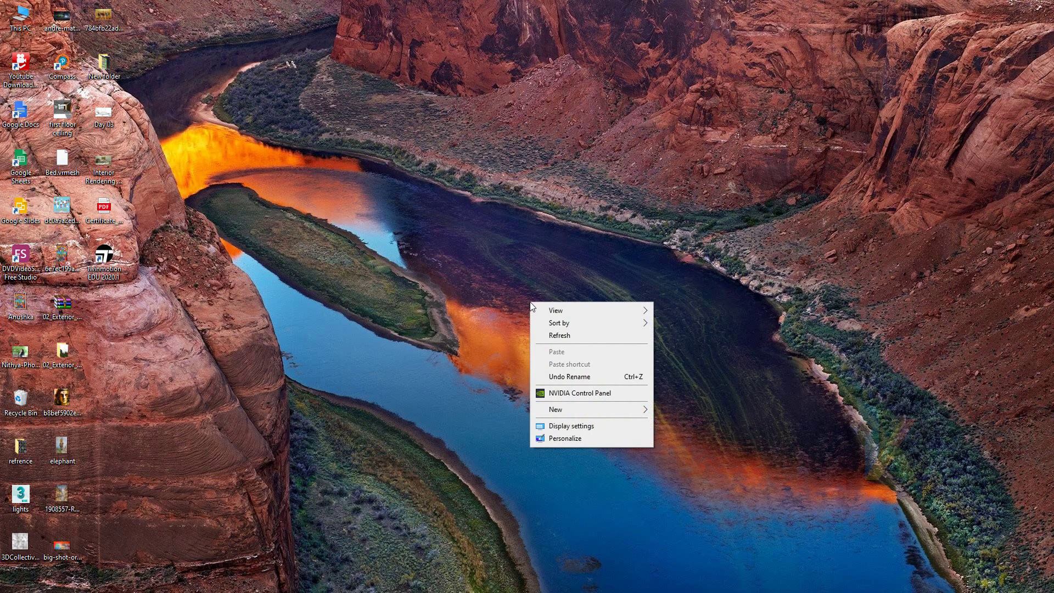
click(586, 394)
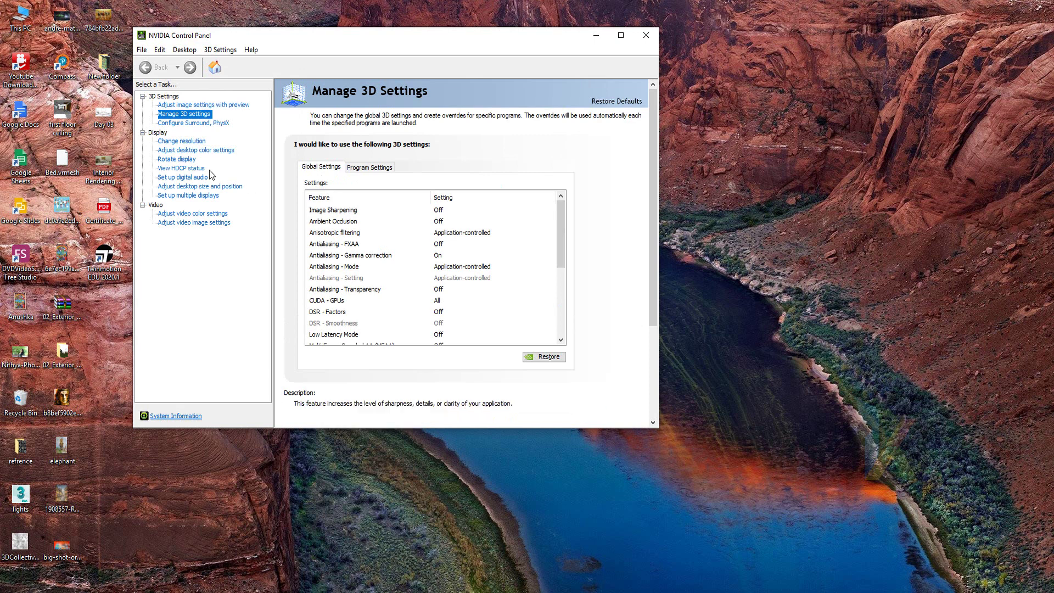
click(171, 416)
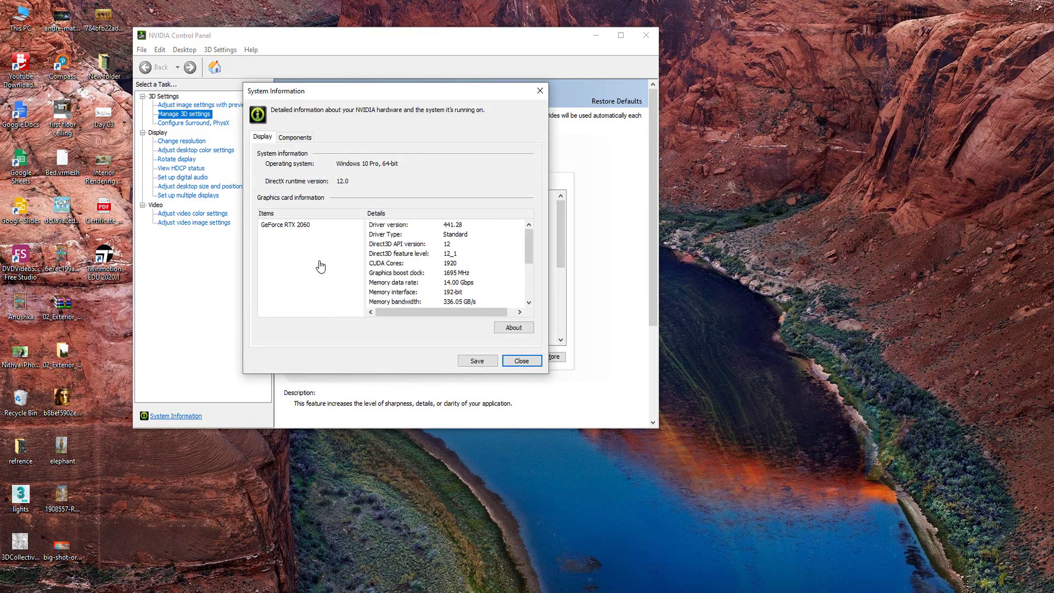
click(272, 225)
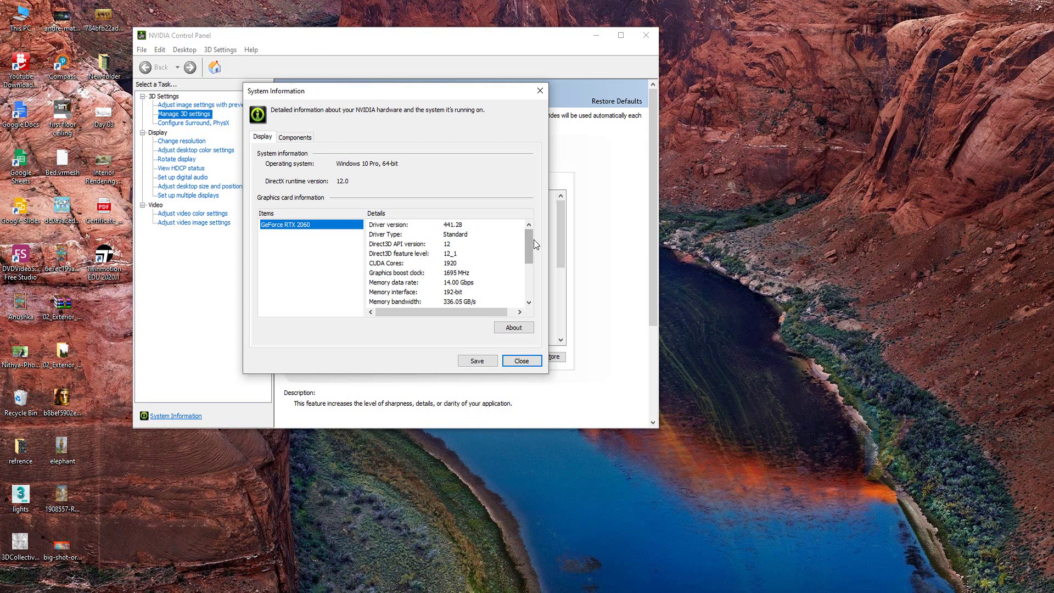
drag(529, 241, 530, 249)
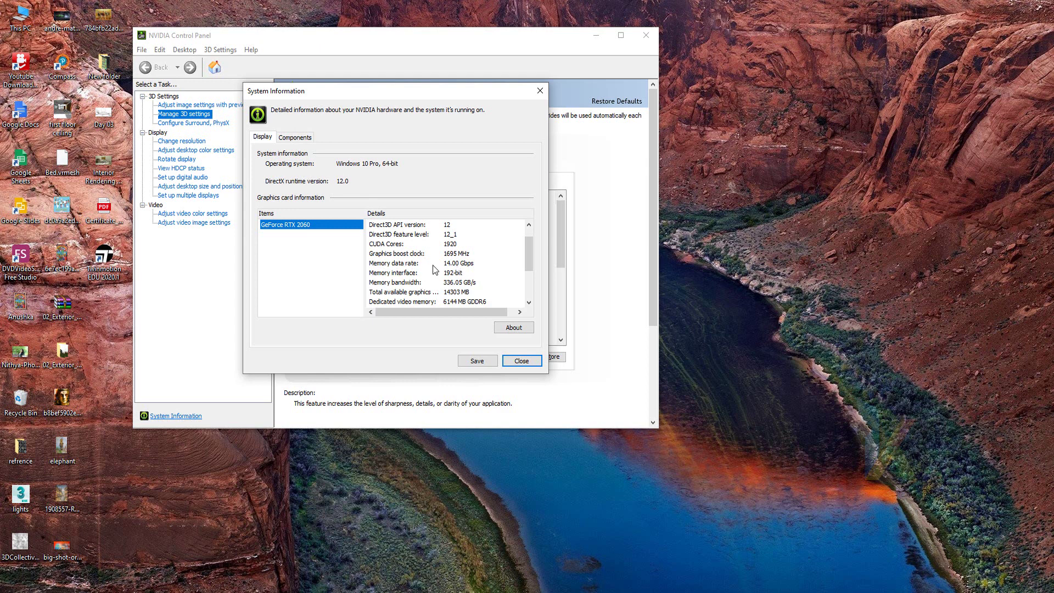
drag(526, 246, 529, 225)
click(283, 138)
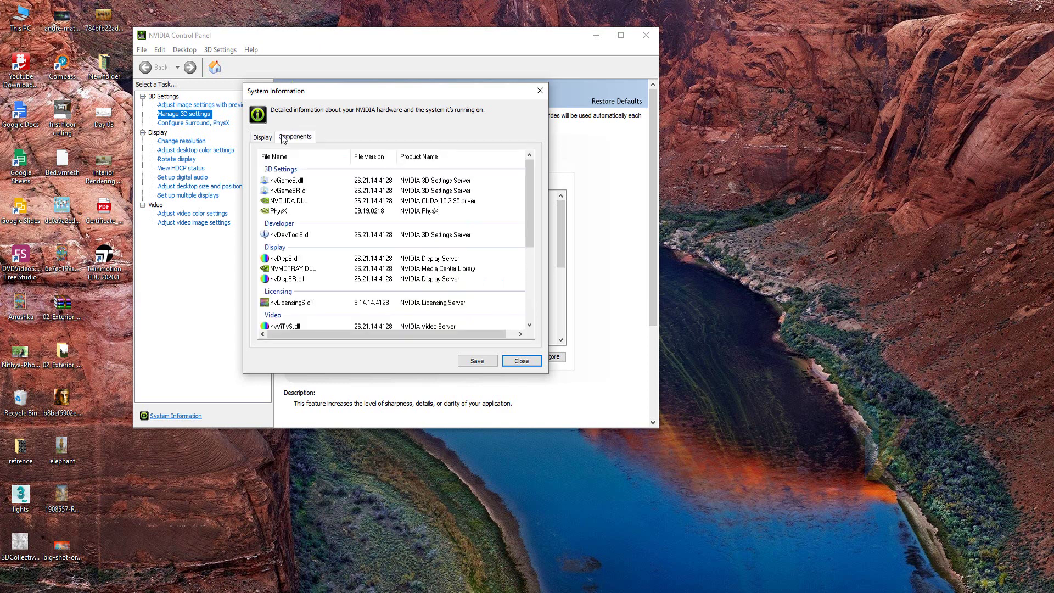
click(263, 138)
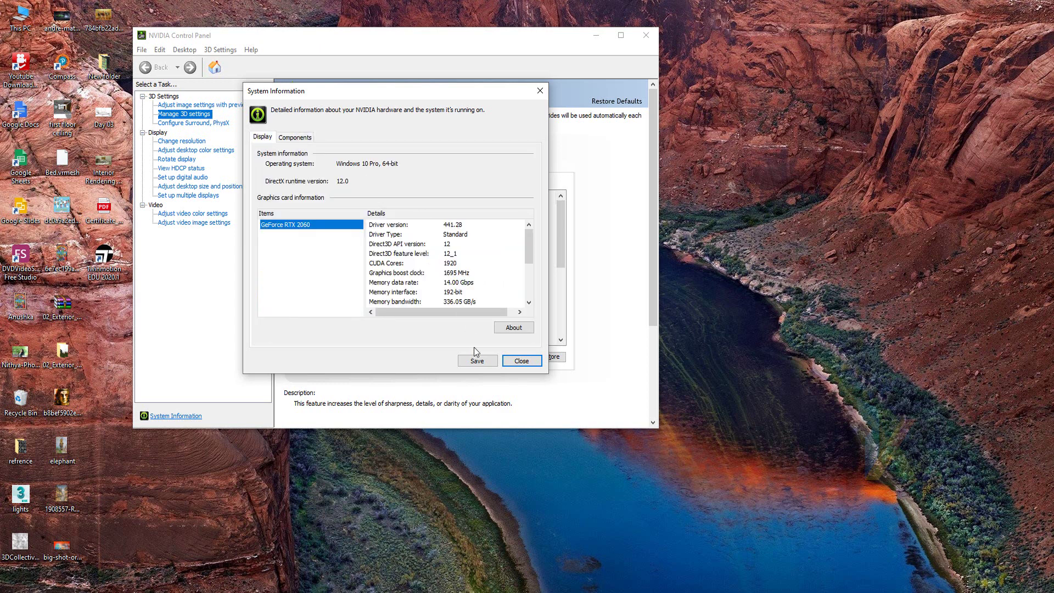
click(521, 361)
Step: Show the program-specific 3D settings and choose Epic Games Launcher as the program to customize
click(383, 168)
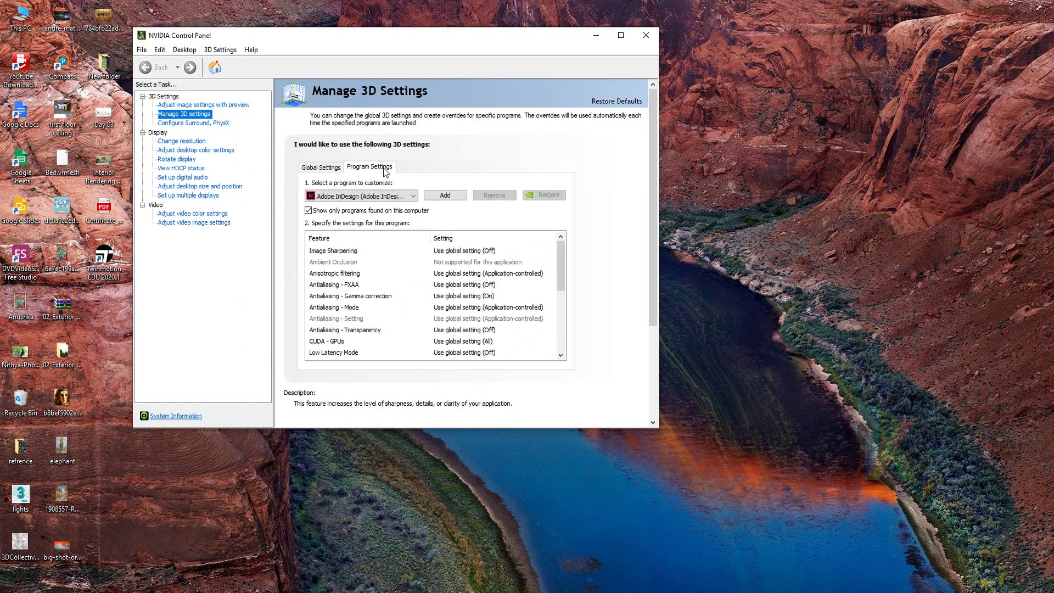
click(413, 198)
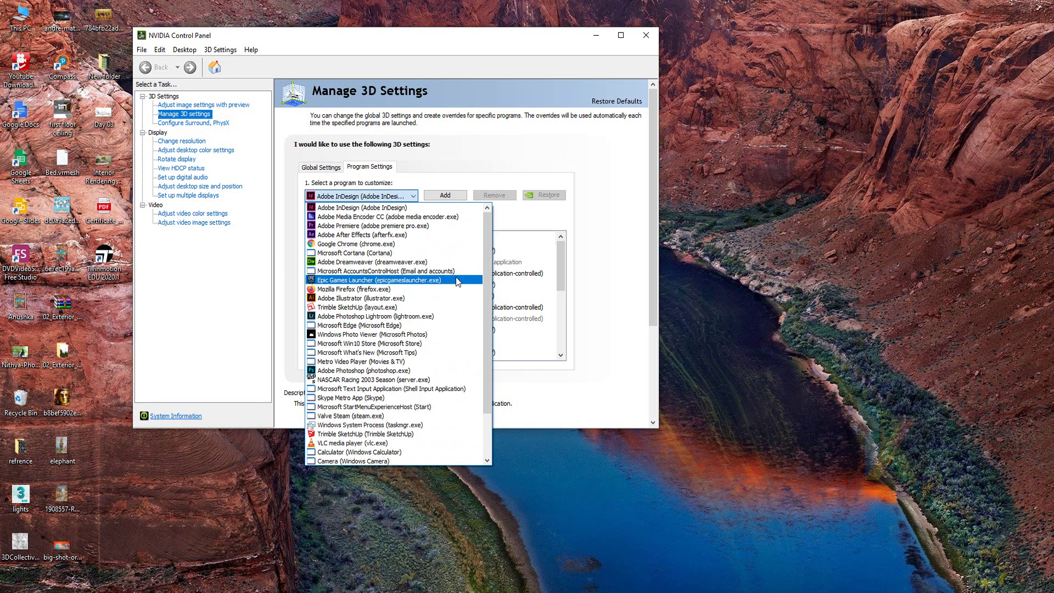
scroll(442, 273, down, 2)
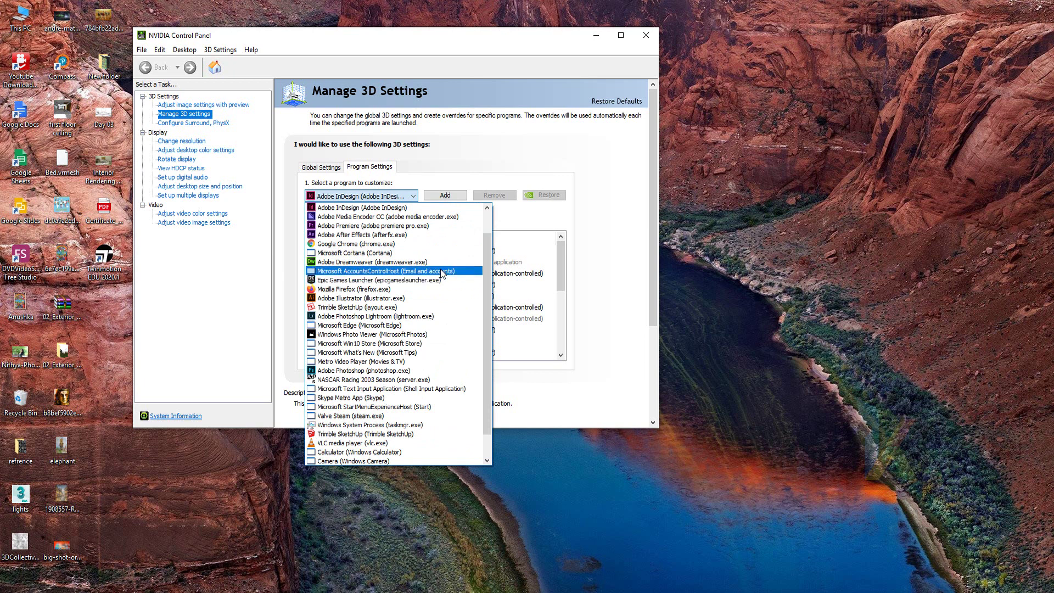
click(442, 273)
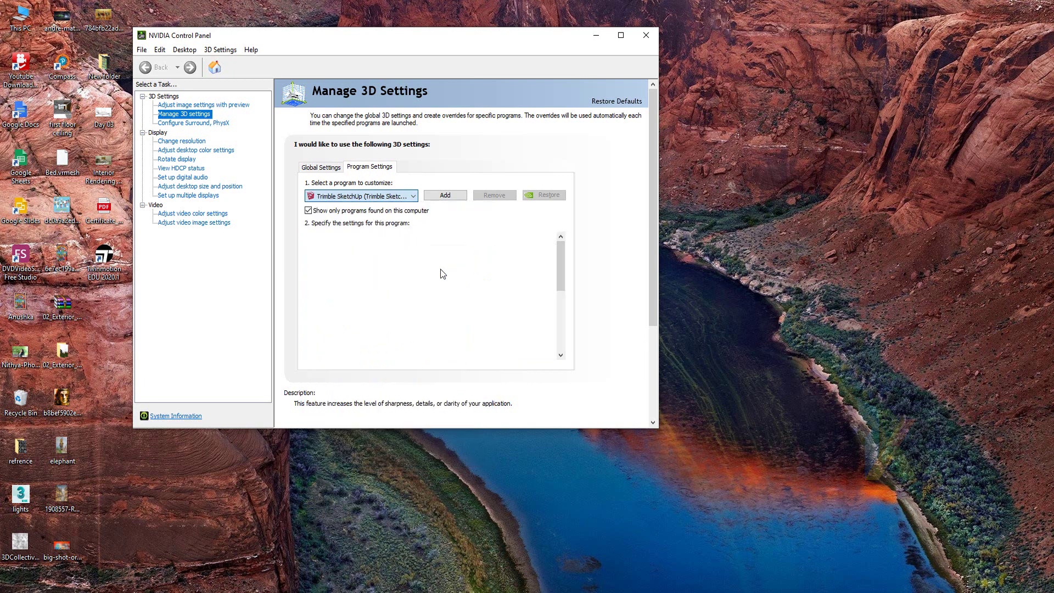
click(376, 196)
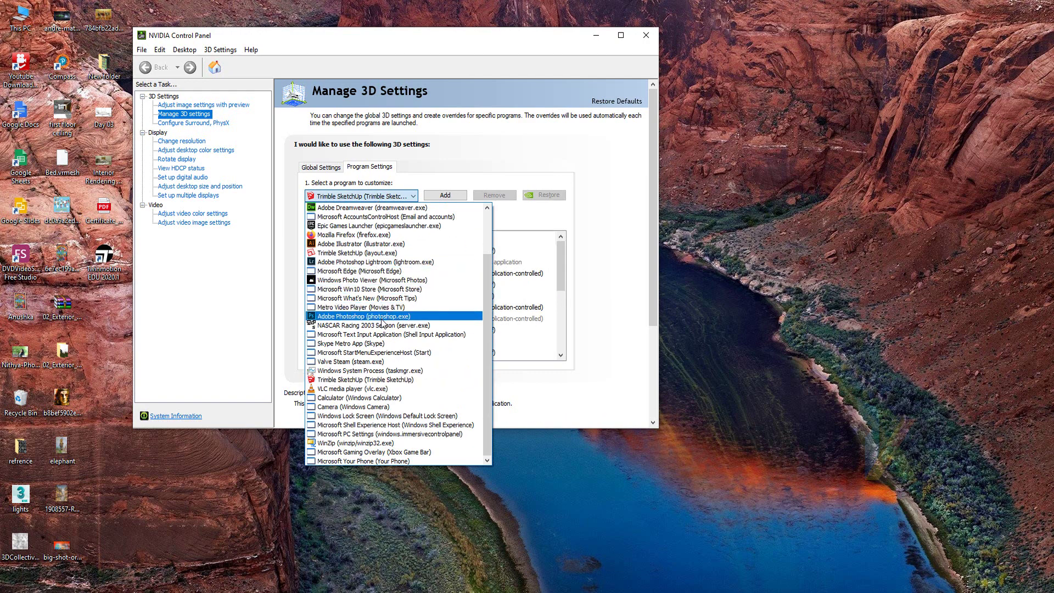
scroll(382, 322, up, 2)
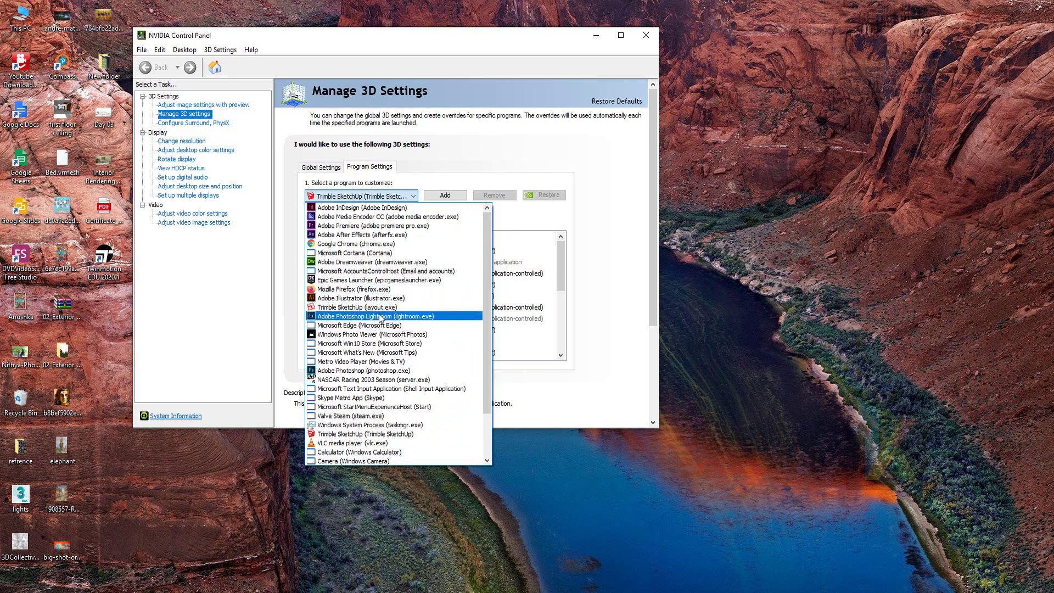
click(379, 280)
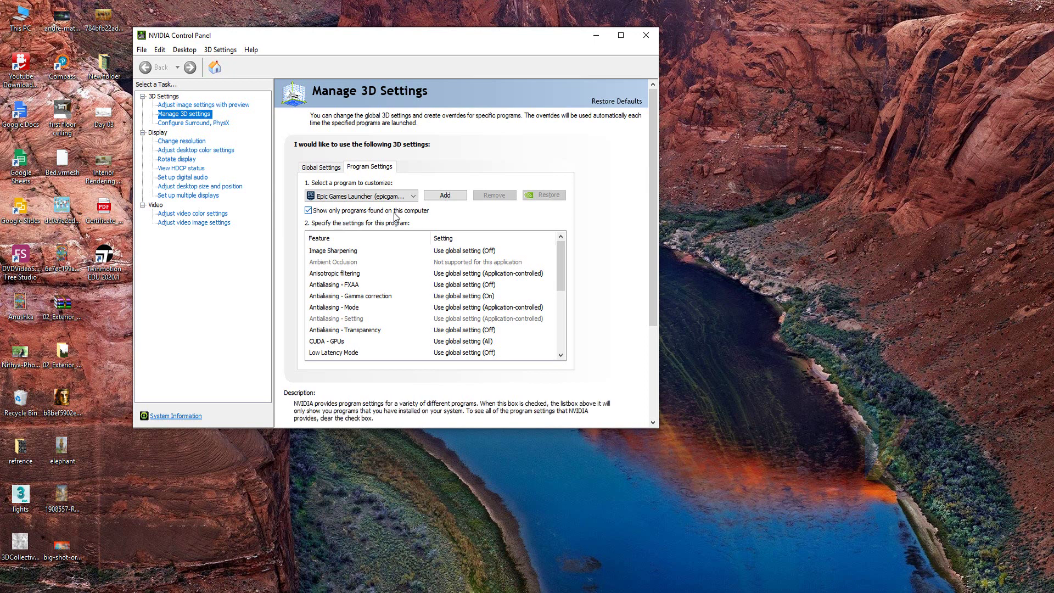
Step: Examine the CUDA - GPUs options for Epic Games Launcher without changing them
drag(559, 248, 559, 271)
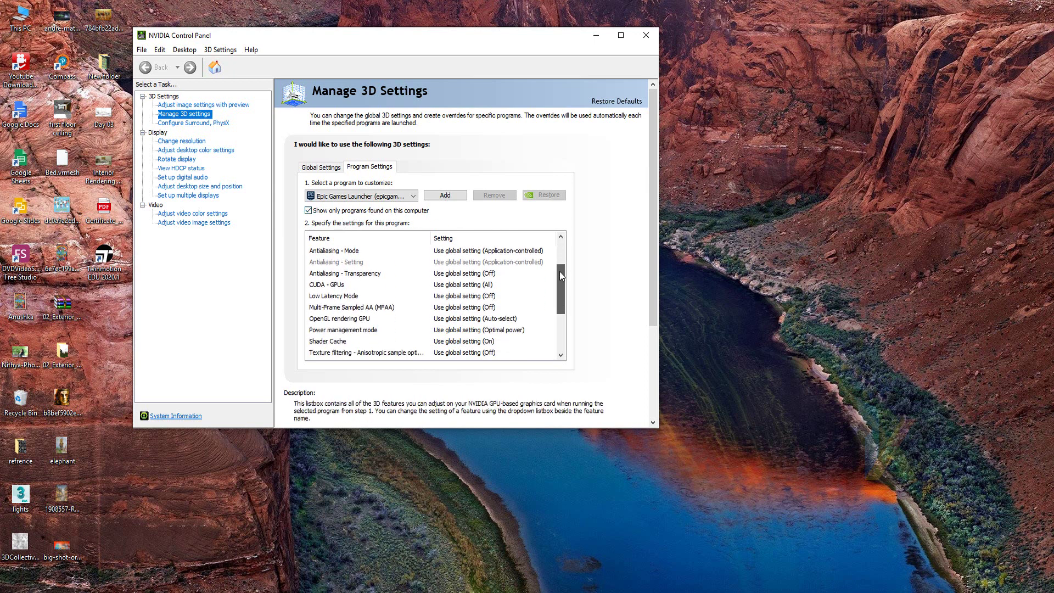
click(442, 286)
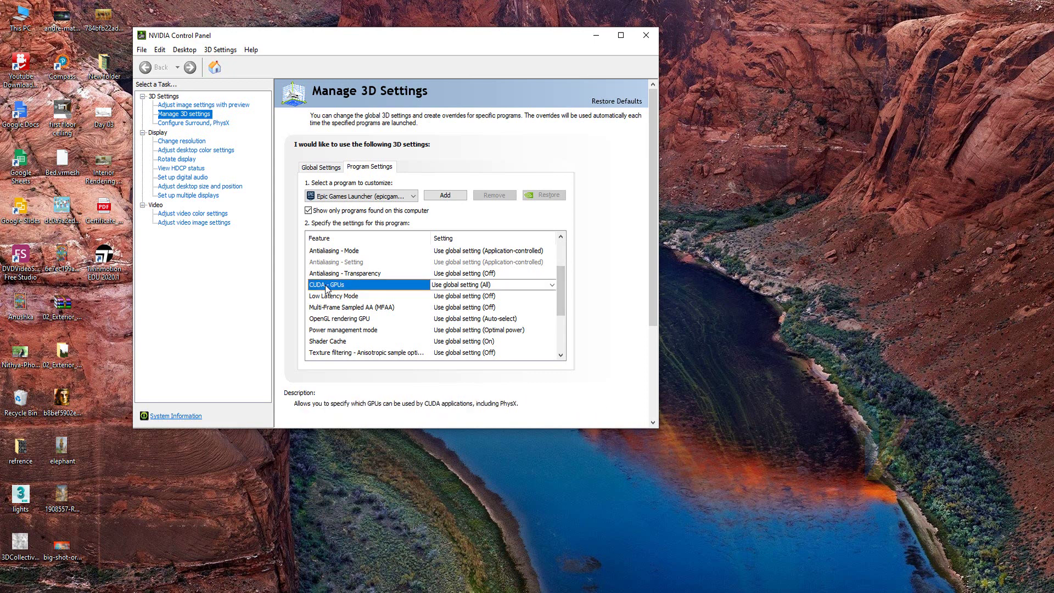
click(466, 285)
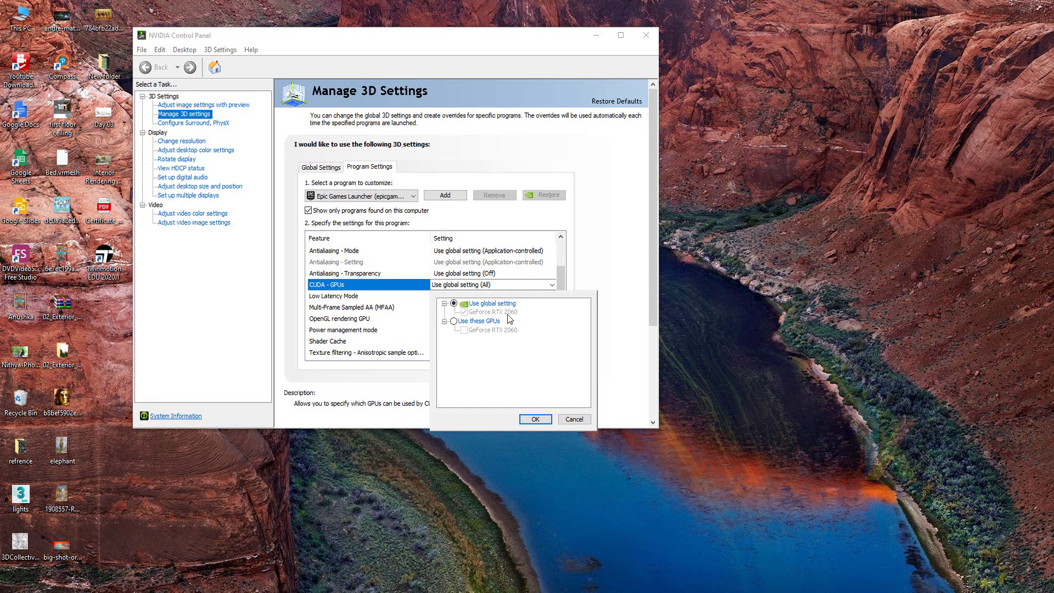
click(509, 285)
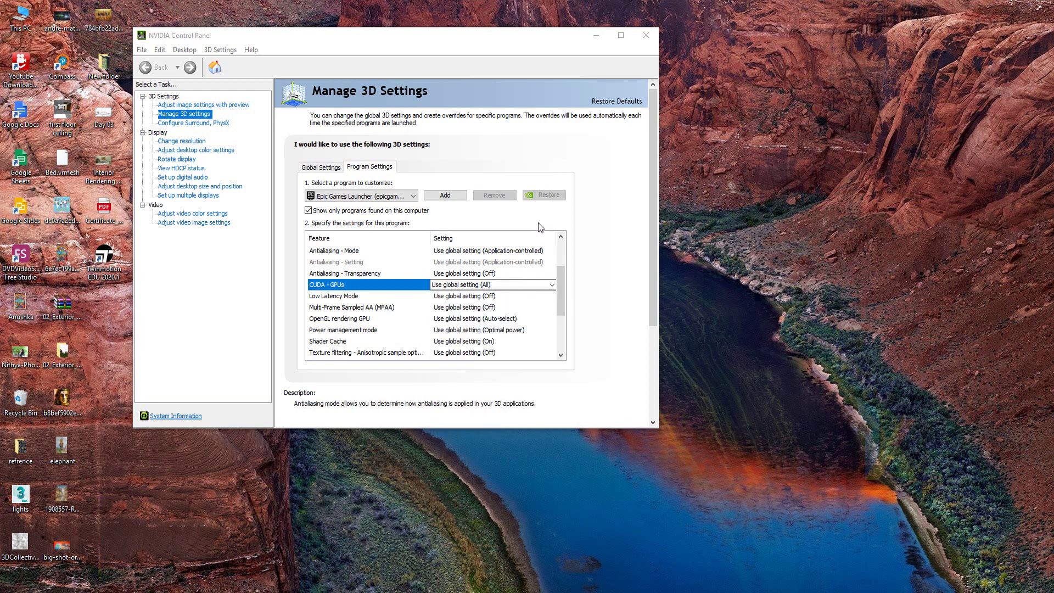
Step: Examine the global 3D settings, including which GPUs are enabled under CUDA - GPUs
click(340, 167)
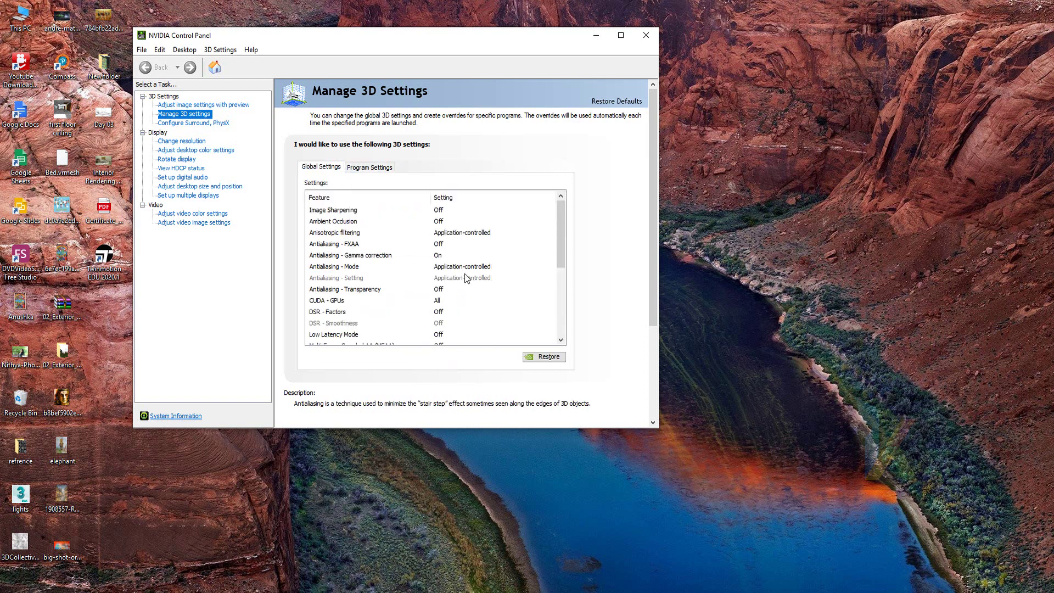
click(438, 301)
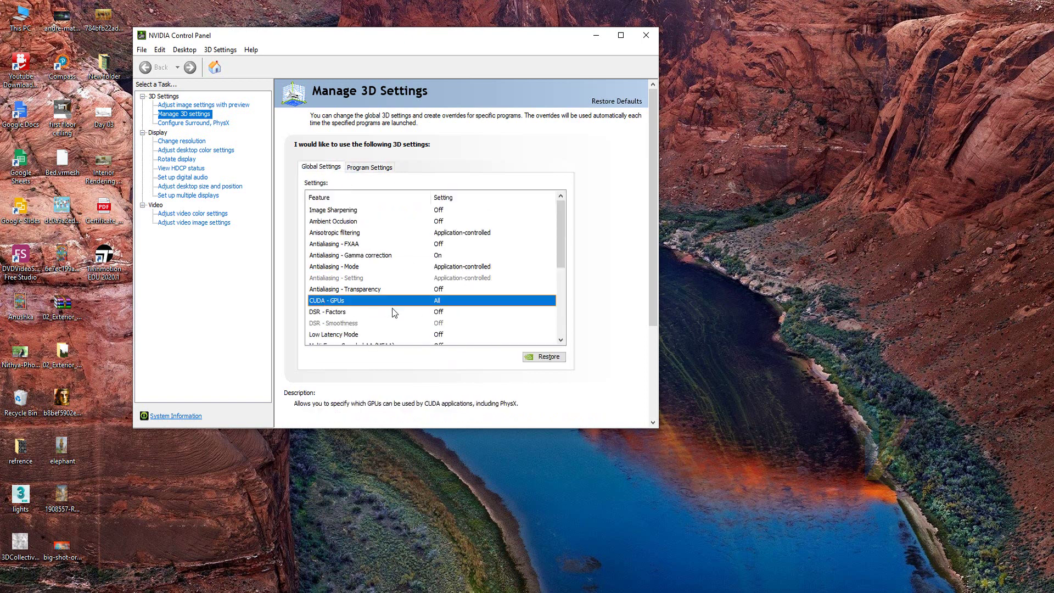
click(440, 302)
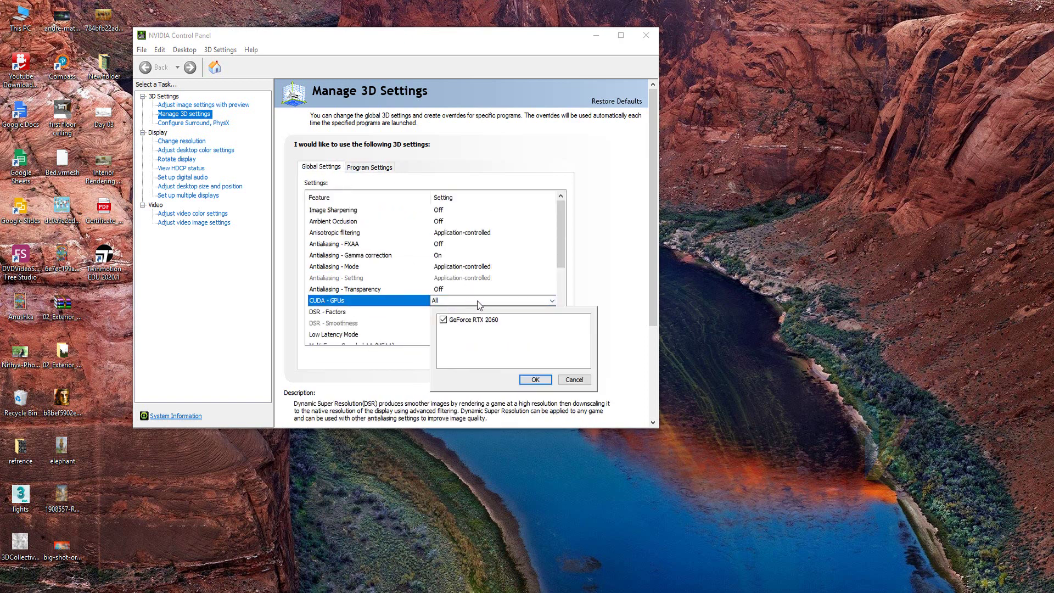
click(347, 365)
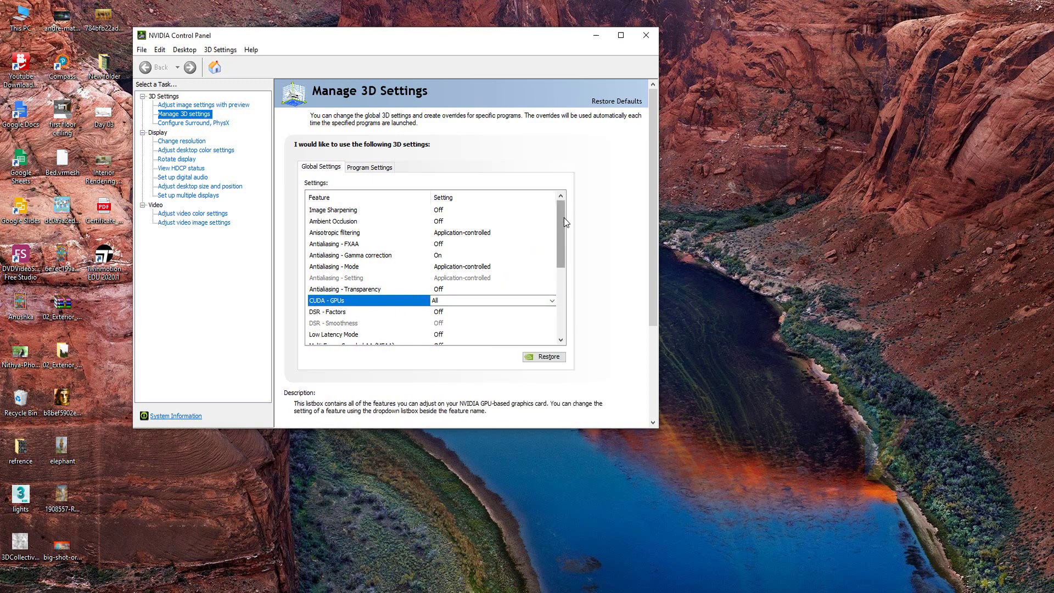
drag(564, 217, 563, 273)
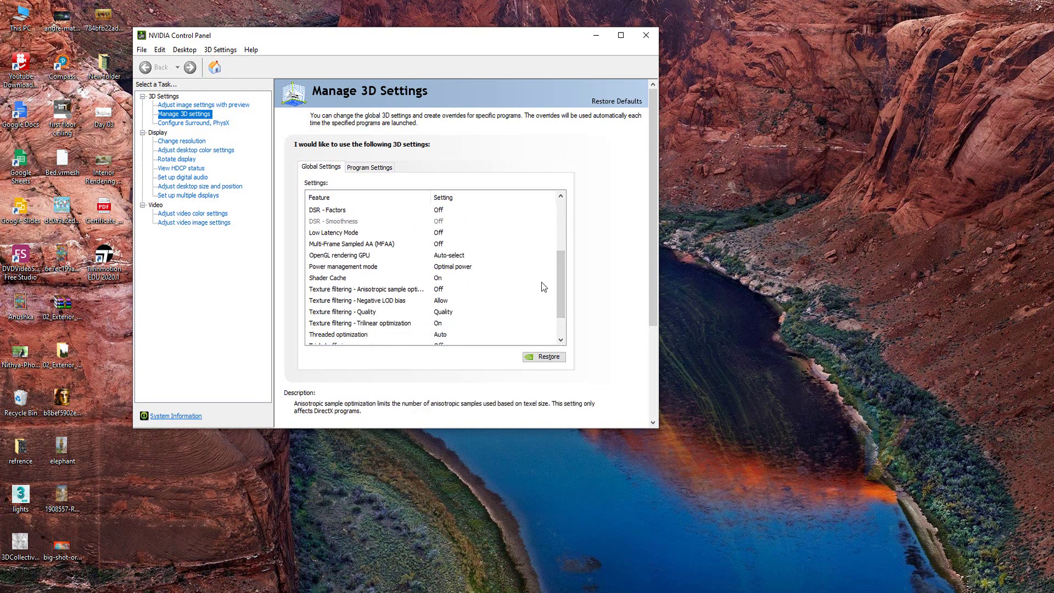
Step: View the Surround and PhysX configuration and the display resolution settings, and close NVIDIA Control Panel
click(191, 123)
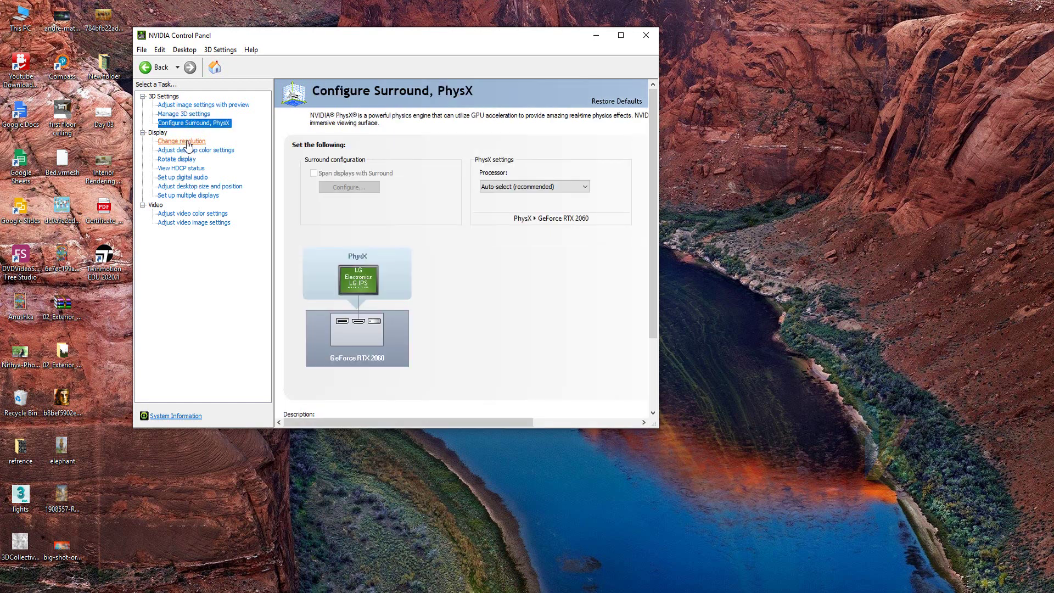
click(185, 141)
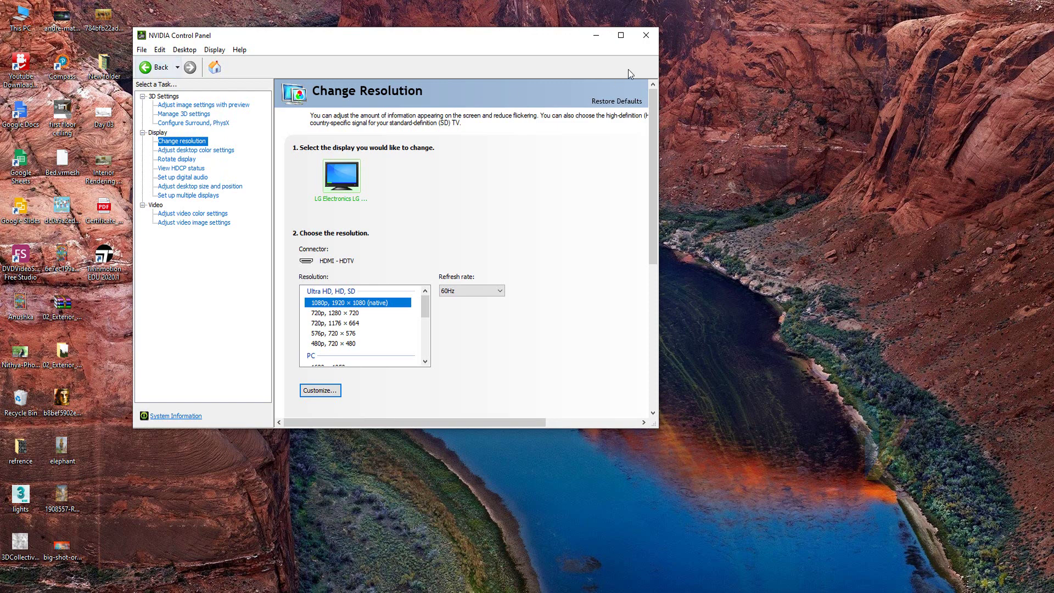
click(645, 36)
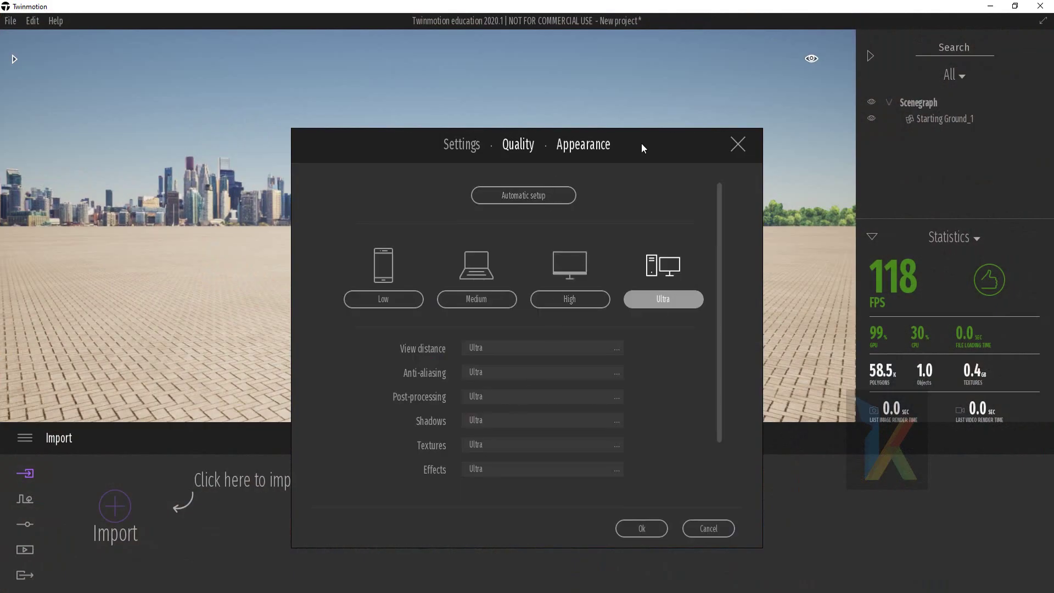
Step: Look over the Appearance preferences in Twinmotion and set the overall Quality preset to Medium
drag(641, 144, 613, 137)
click(546, 138)
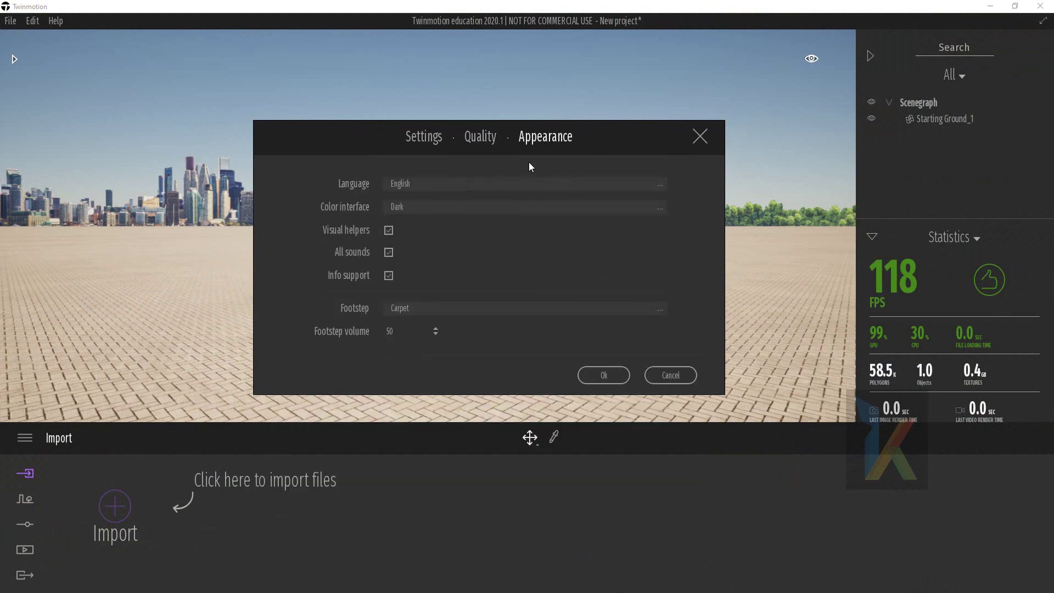
click(495, 141)
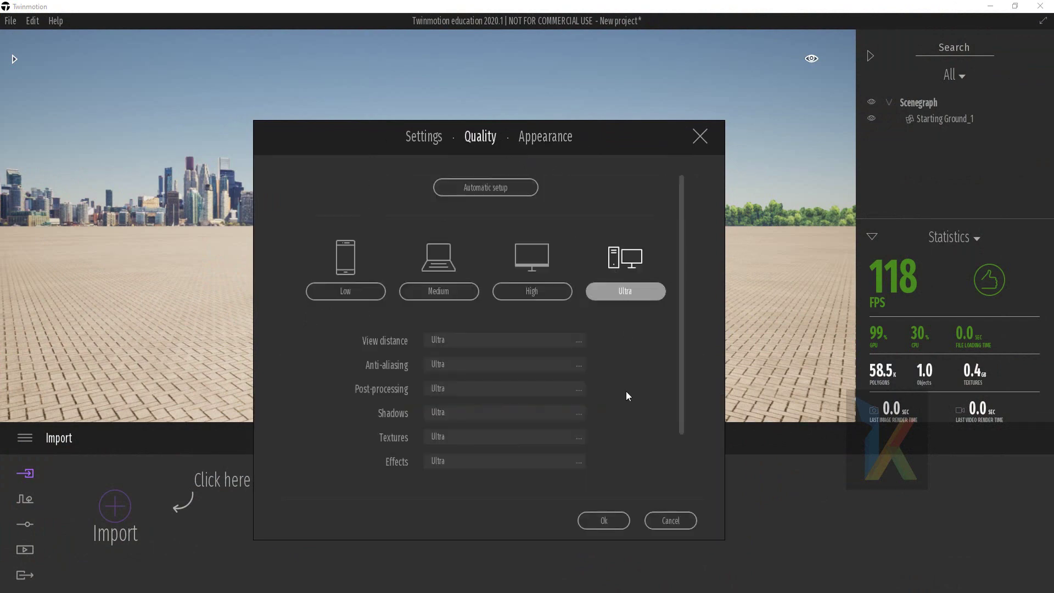
click(453, 294)
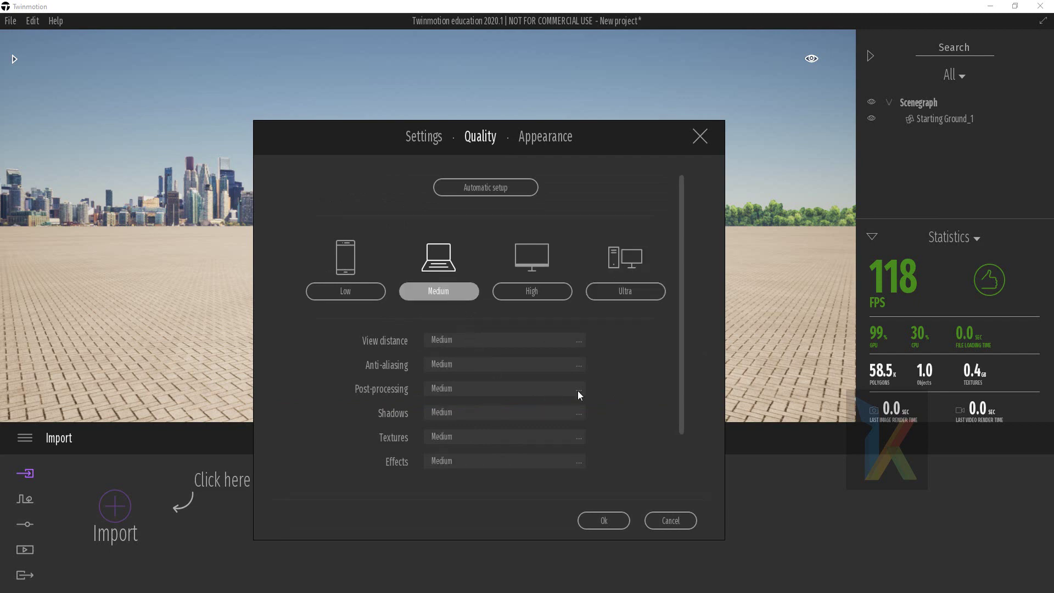
Step: Apply the Medium quality preset, and reopen the preferences to set the overall Quality preset to High
click(594, 522)
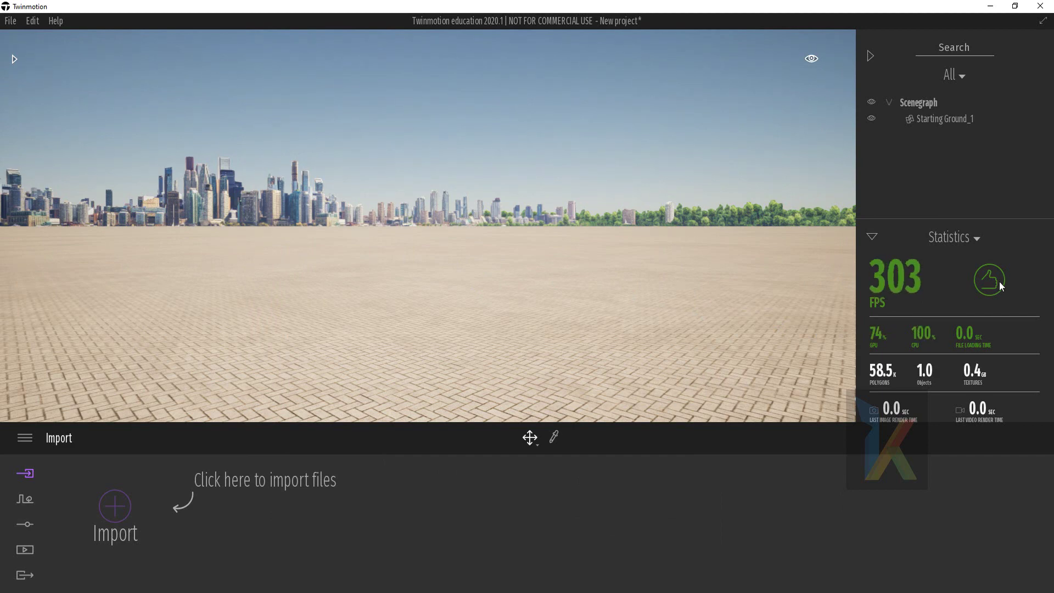
click(26, 439)
click(45, 383)
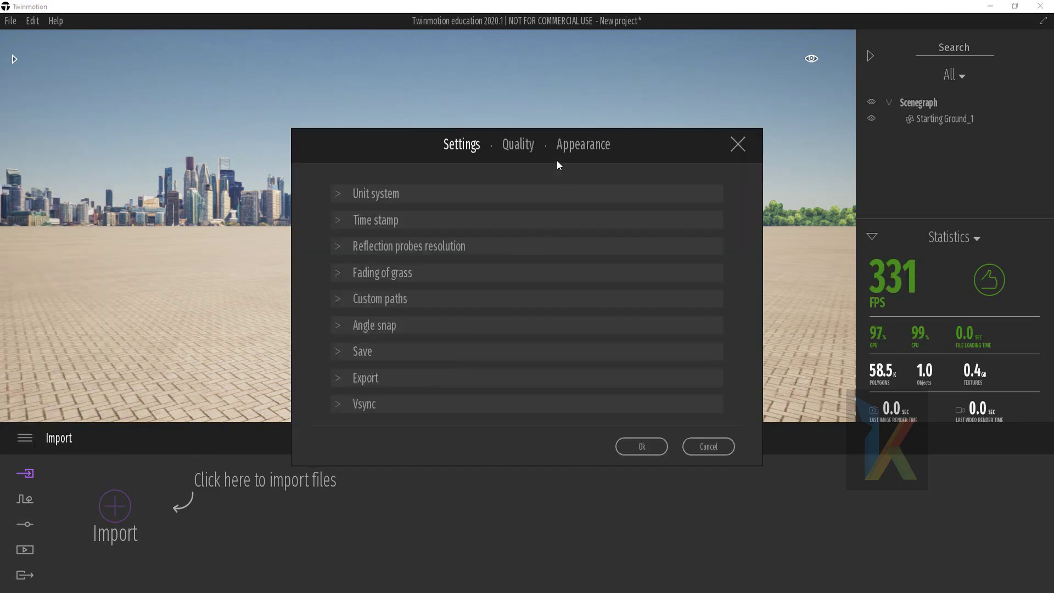
click(522, 147)
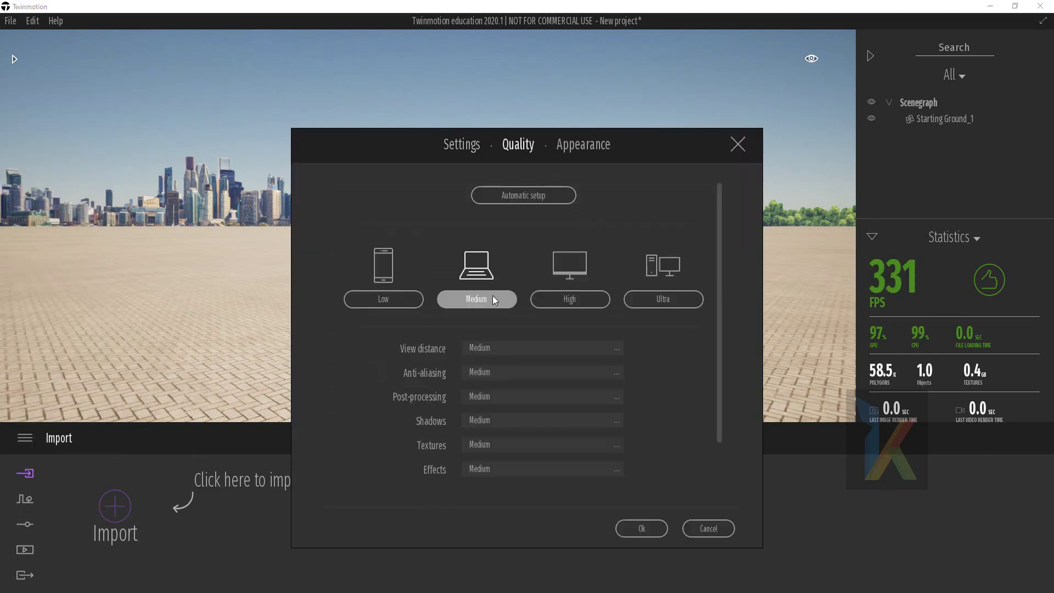
click(582, 299)
click(644, 529)
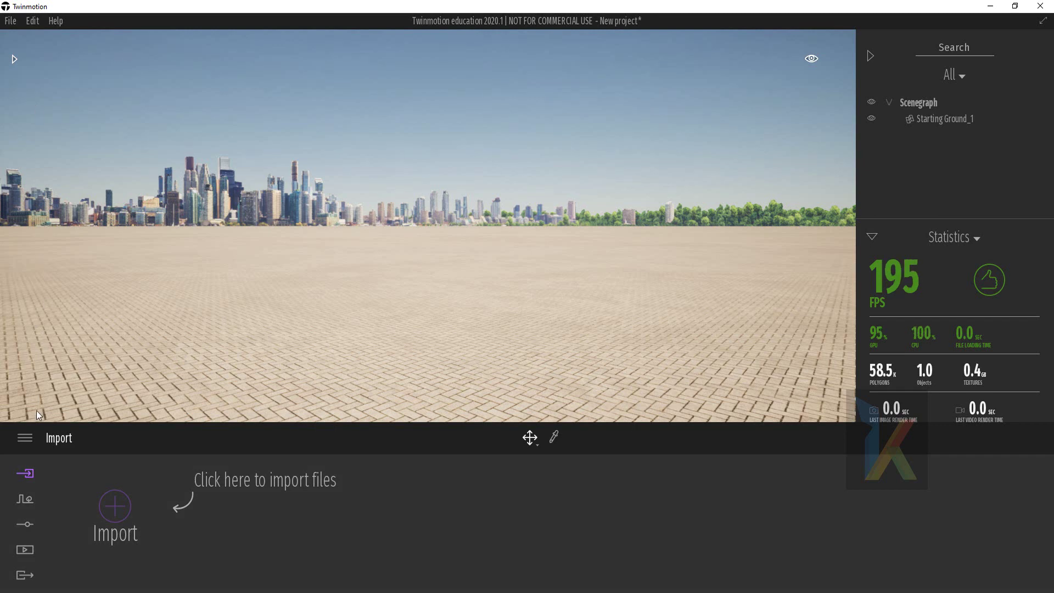
Step: View the Appearance preferences and raise the overall Quality preset to Ultra
click(25, 437)
click(49, 385)
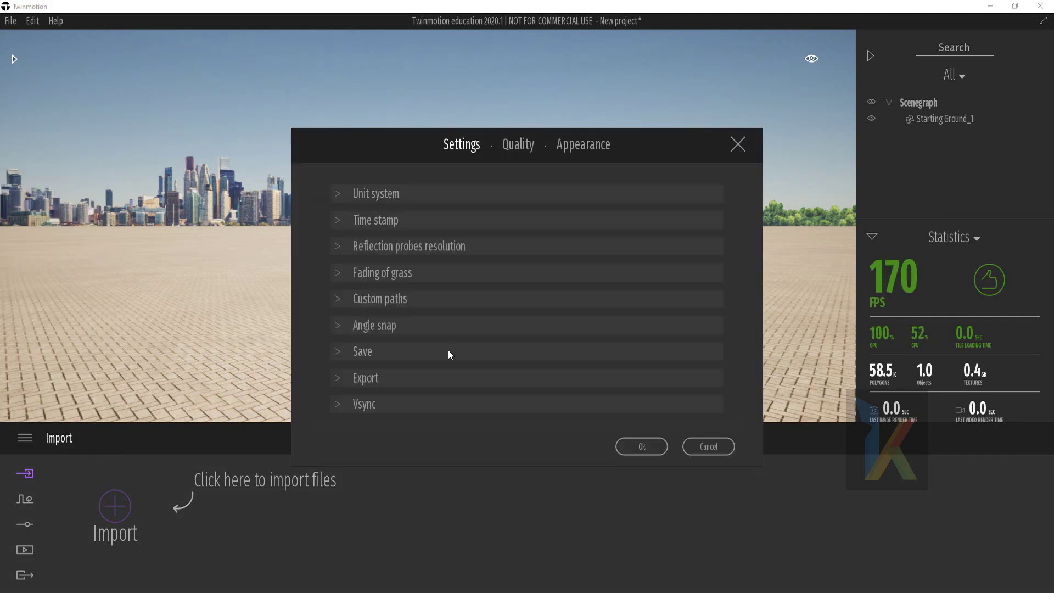
click(574, 150)
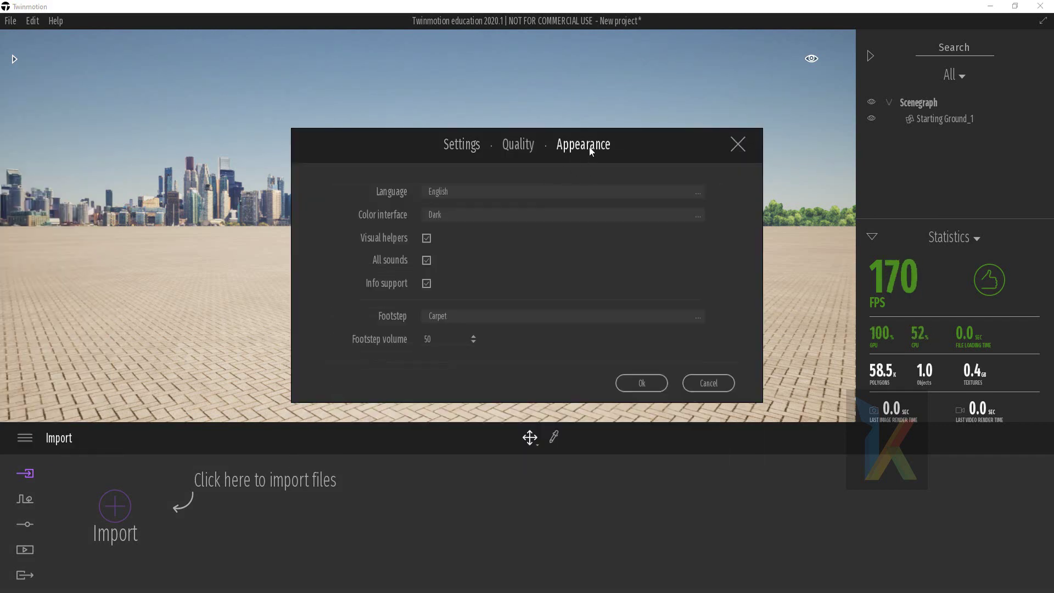
click(517, 145)
click(667, 299)
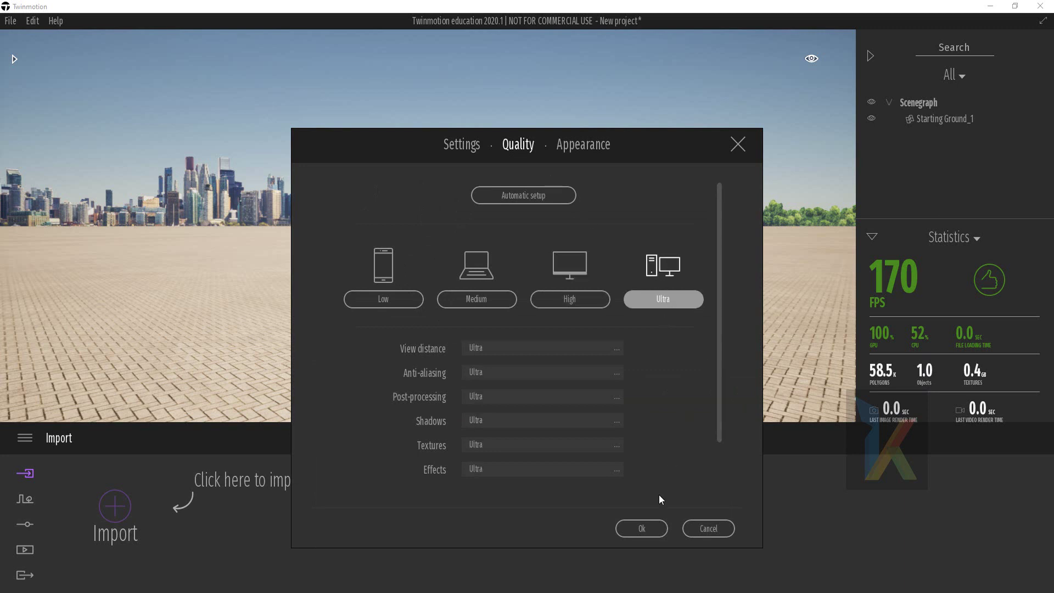
click(645, 528)
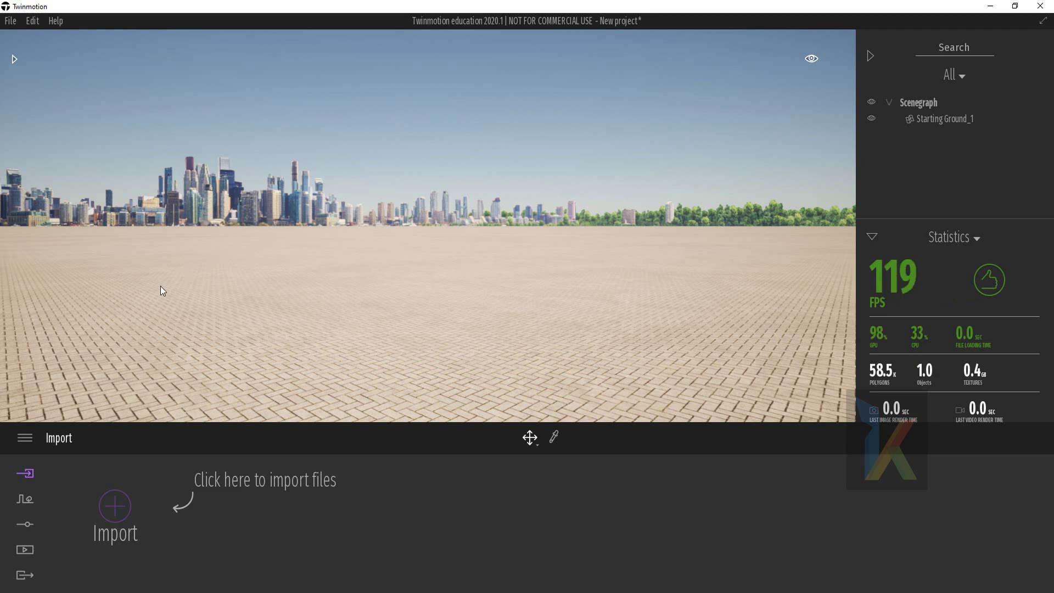
Step: Place a Sweet Birch from the Trees folder of the Vegetation and landscape library on the paved ground
click(14, 58)
click(169, 143)
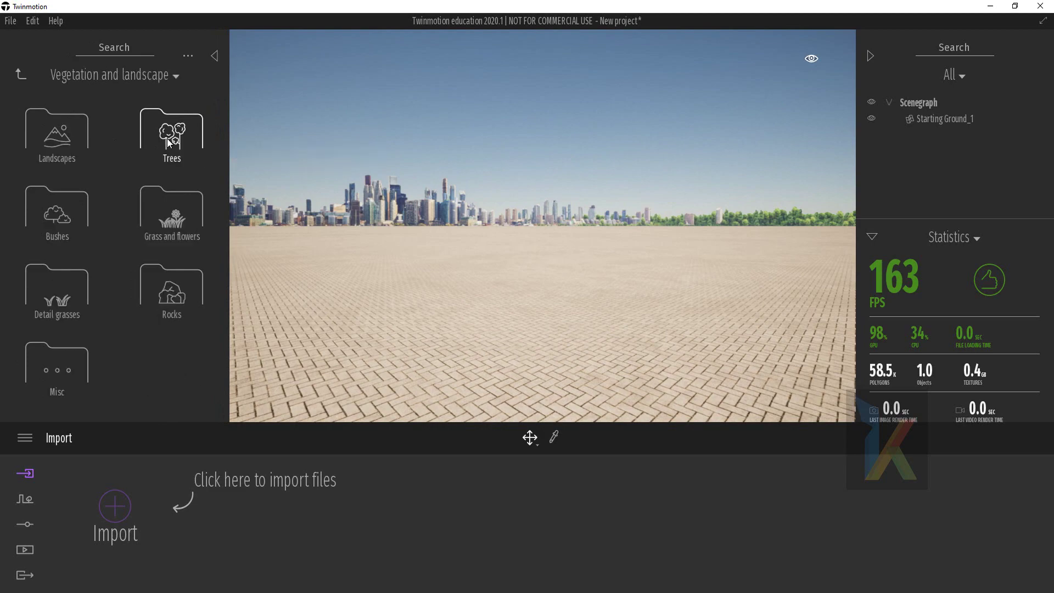
click(167, 140)
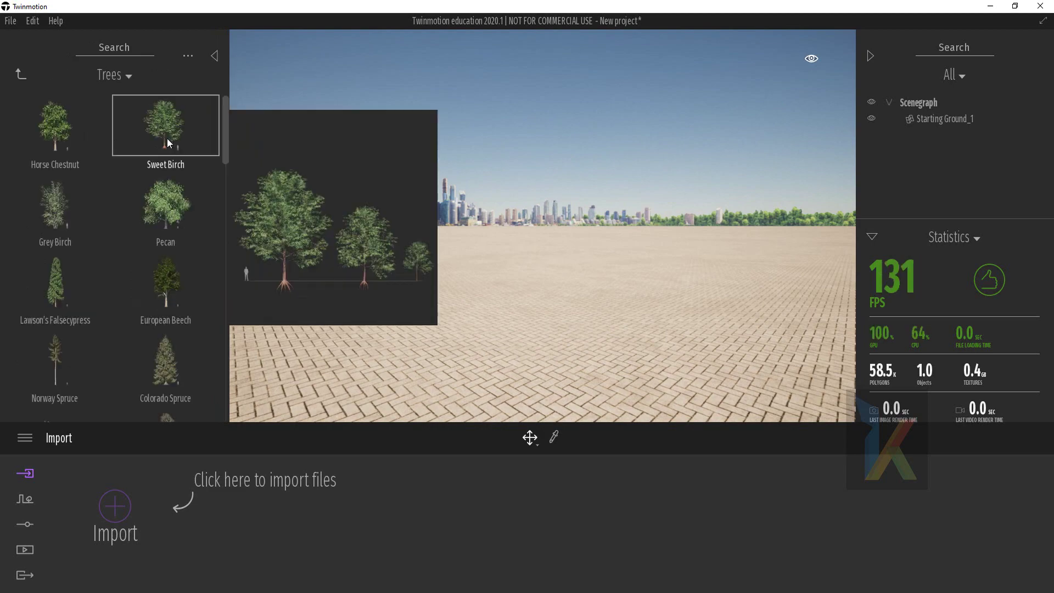
drag(166, 139, 512, 343)
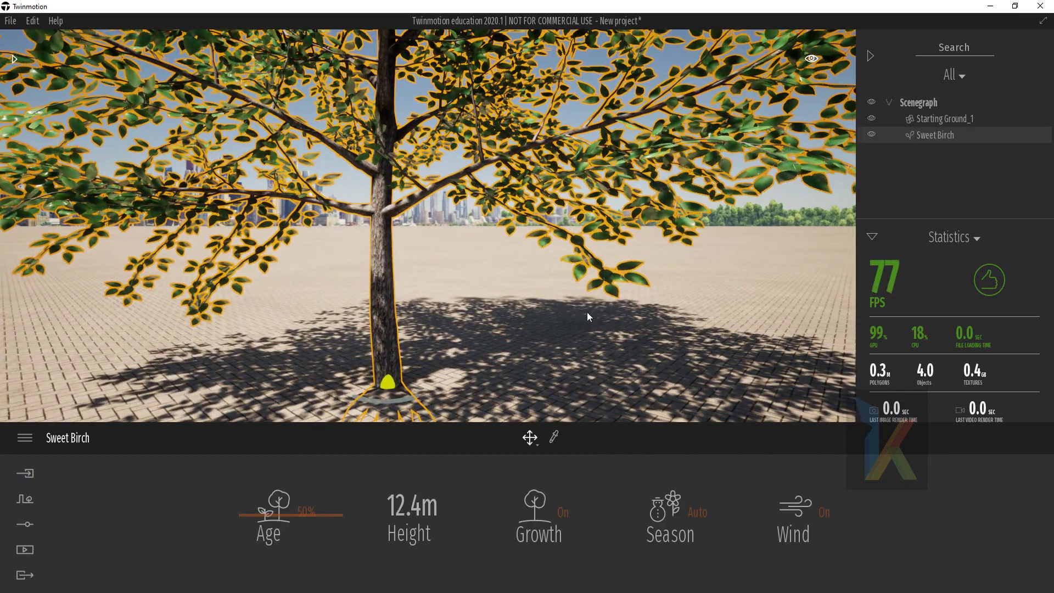
Step: Examine the Sweet Birch's leaves, trunk and shadow from near and far at Ultra quality, along with the frame rate
scroll(611, 314, down, 3)
click(637, 281)
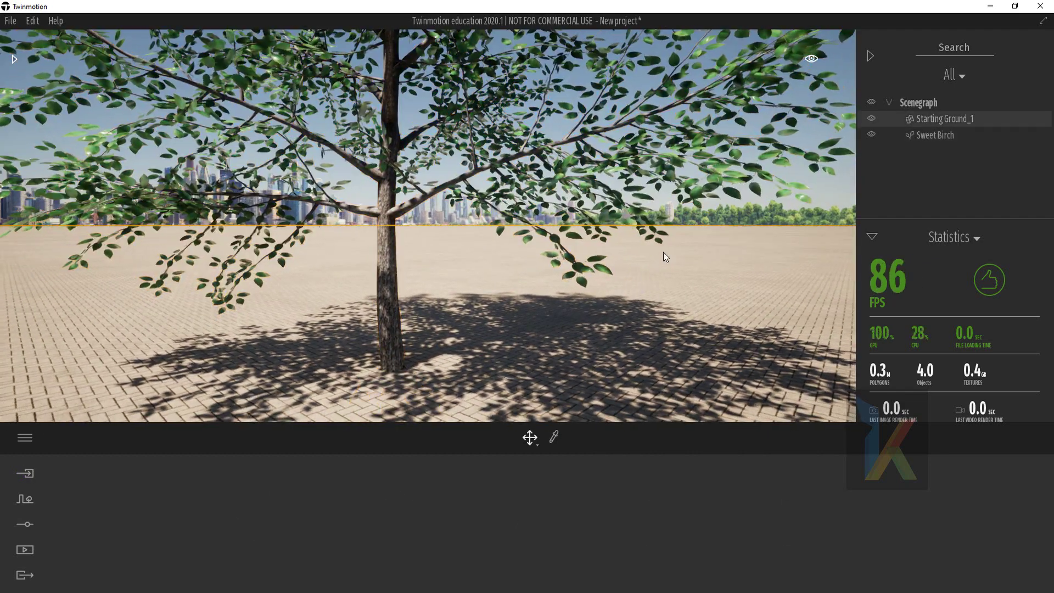
scroll(663, 252, up, 5)
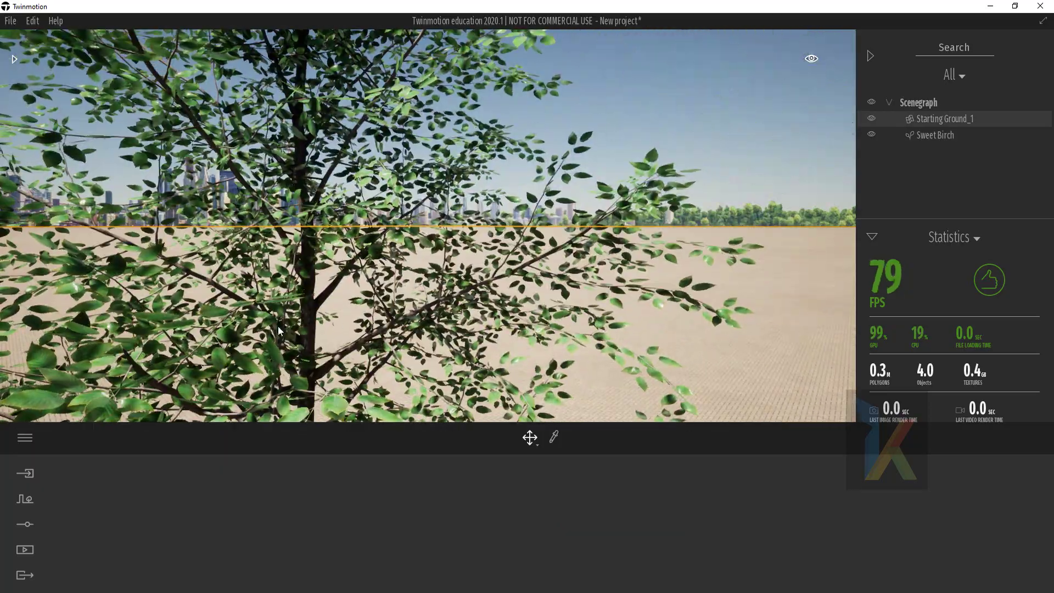
right_drag(399, 301, 351, 343)
click(348, 331)
key(Up)
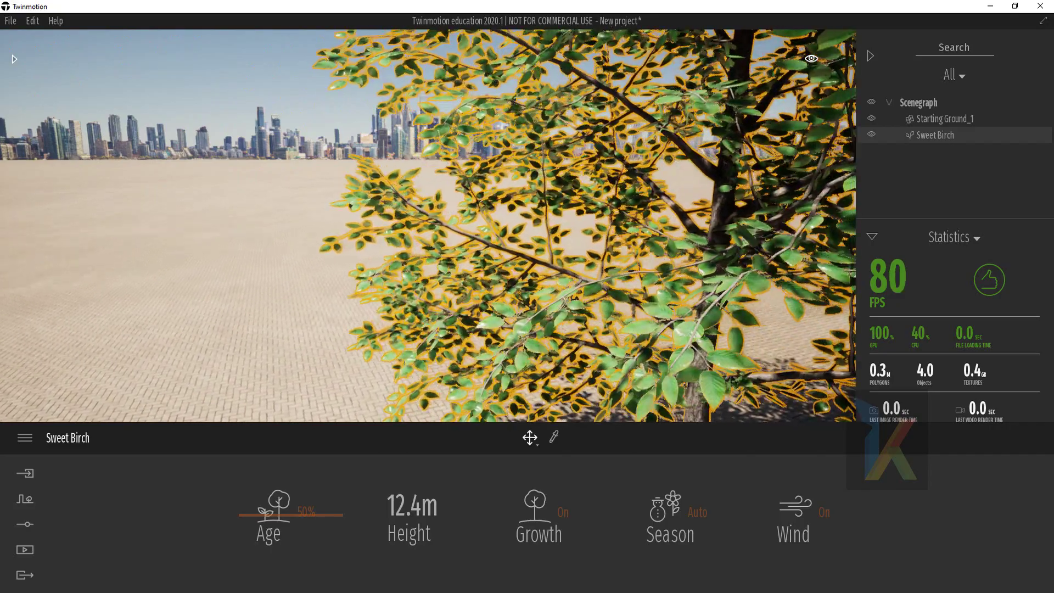
key(Down)
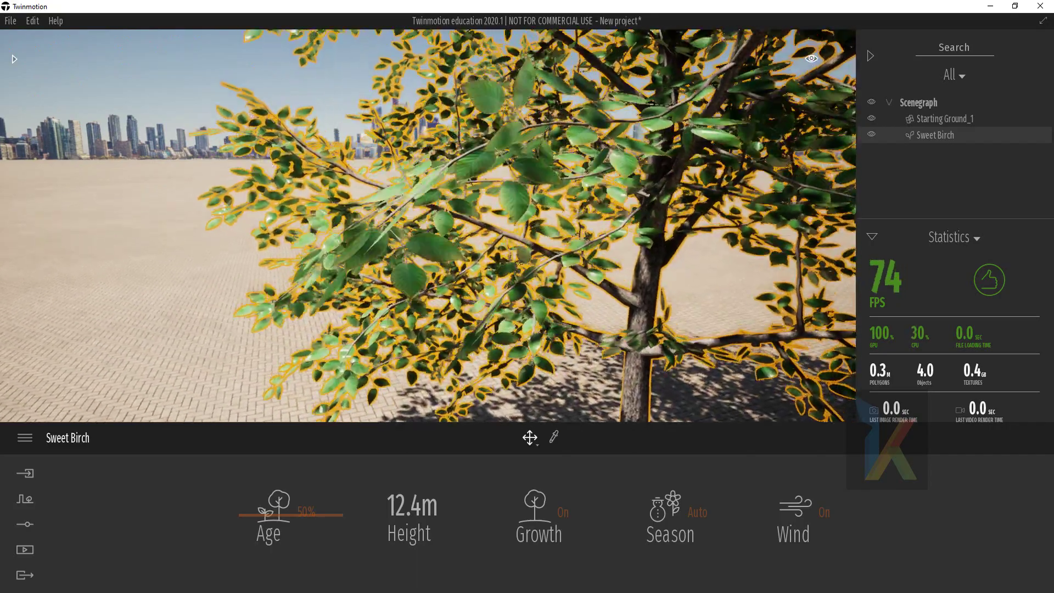
click(278, 296)
key(Up)
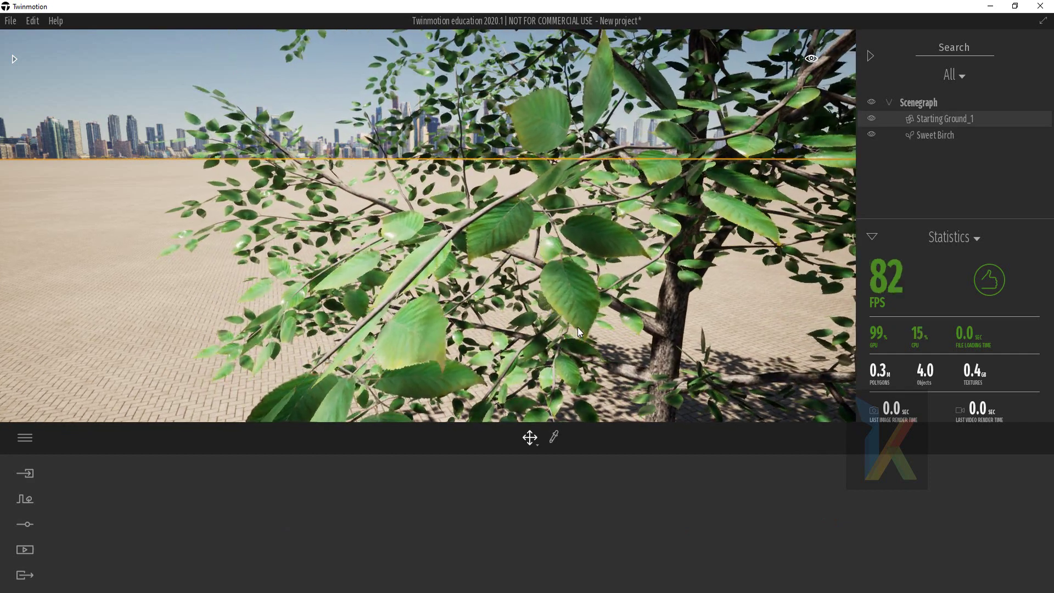
key(Down)
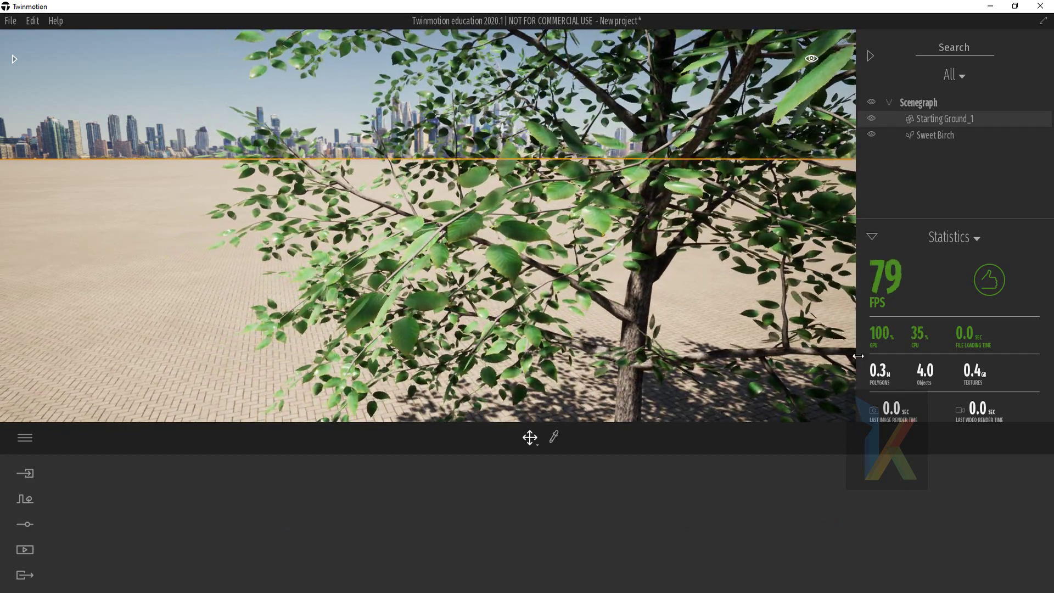
Step: Set the overall Quality preset to High to compare the tree's rendering and the frame rate
click(24, 438)
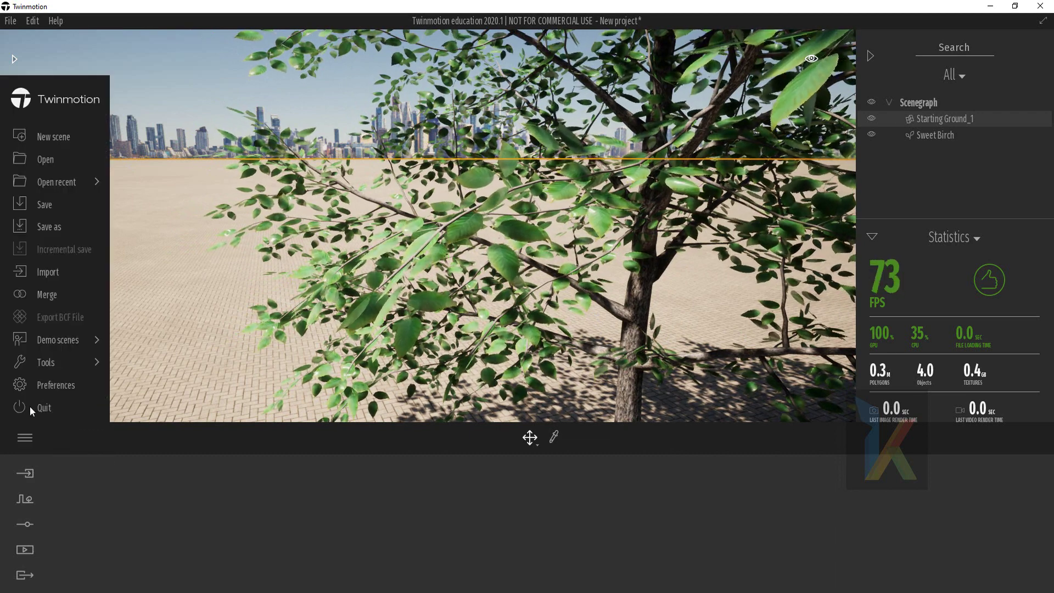
click(48, 385)
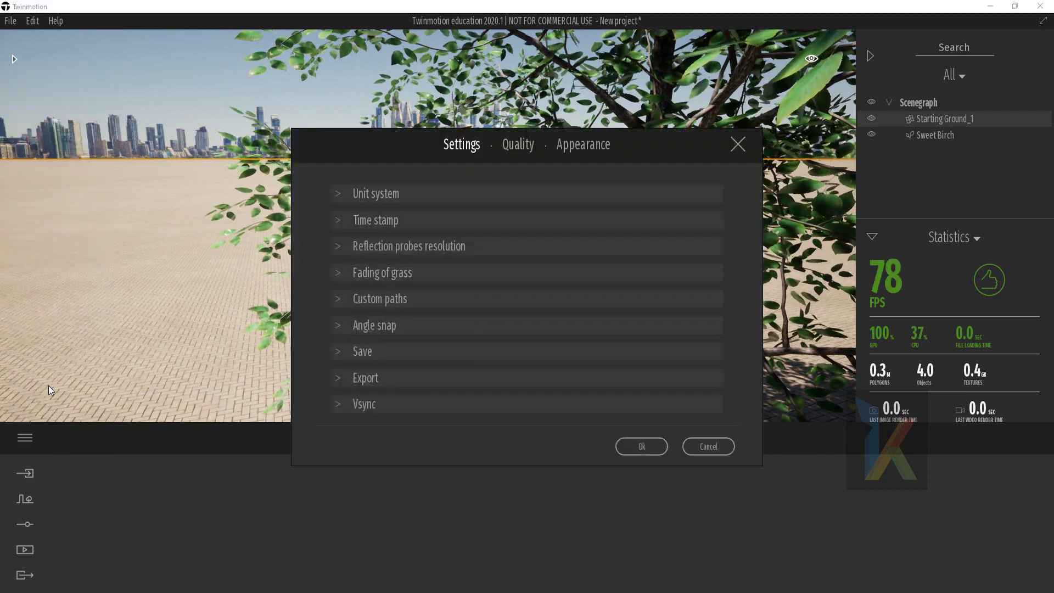
click(516, 145)
click(553, 299)
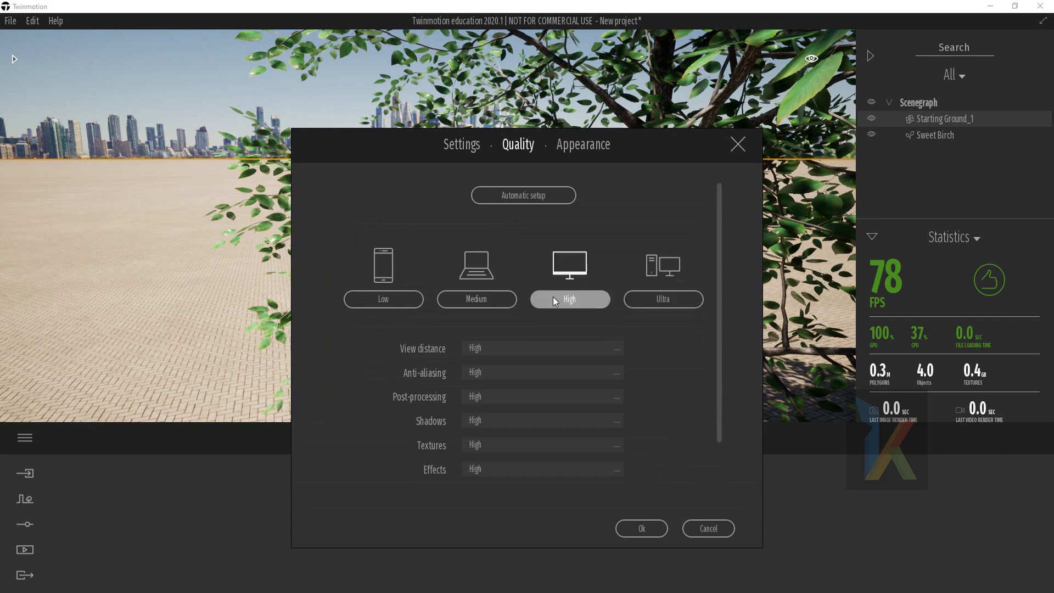
click(641, 529)
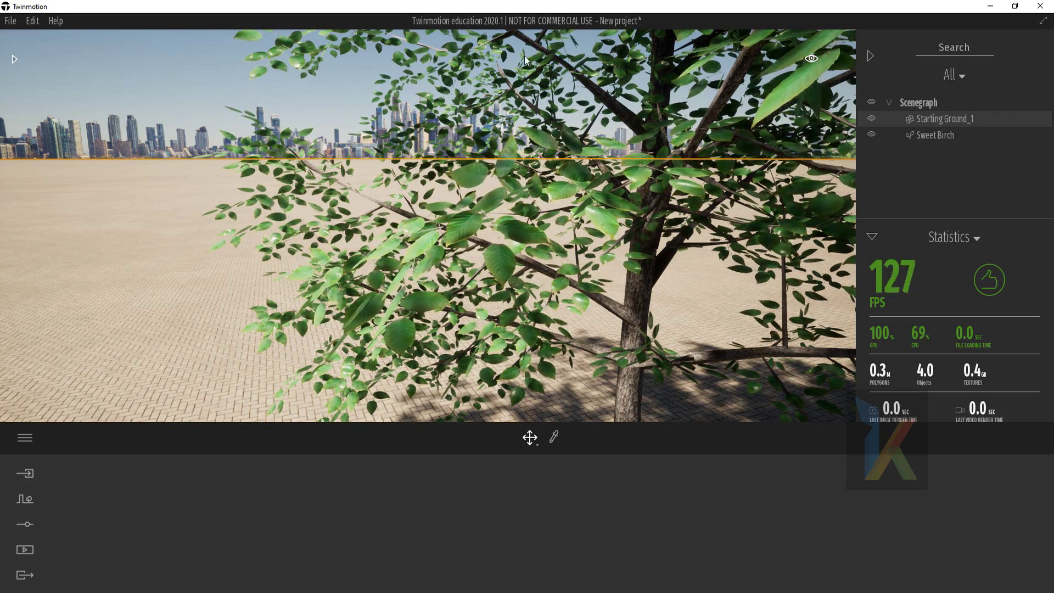
Step: Lower the overall Quality preset to Medium to compare the tree's rendering and the frame rate
click(25, 437)
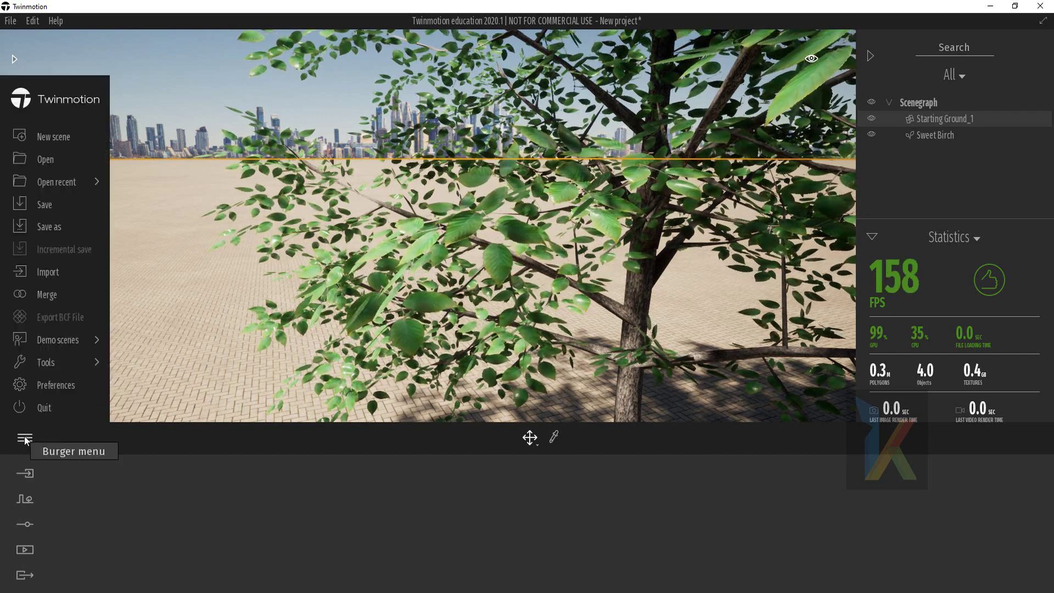
click(52, 384)
click(518, 144)
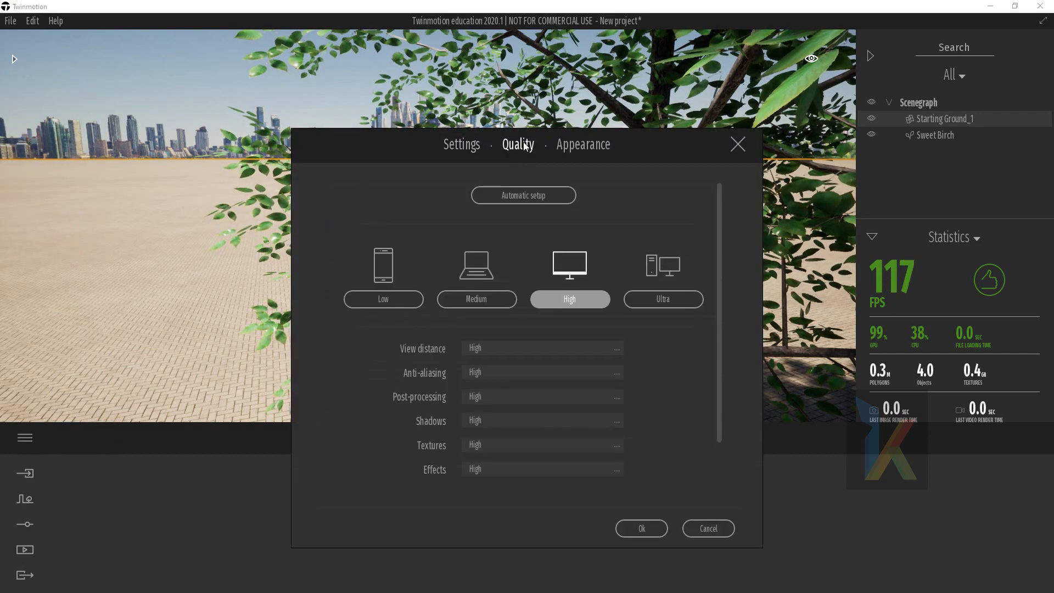
click(477, 298)
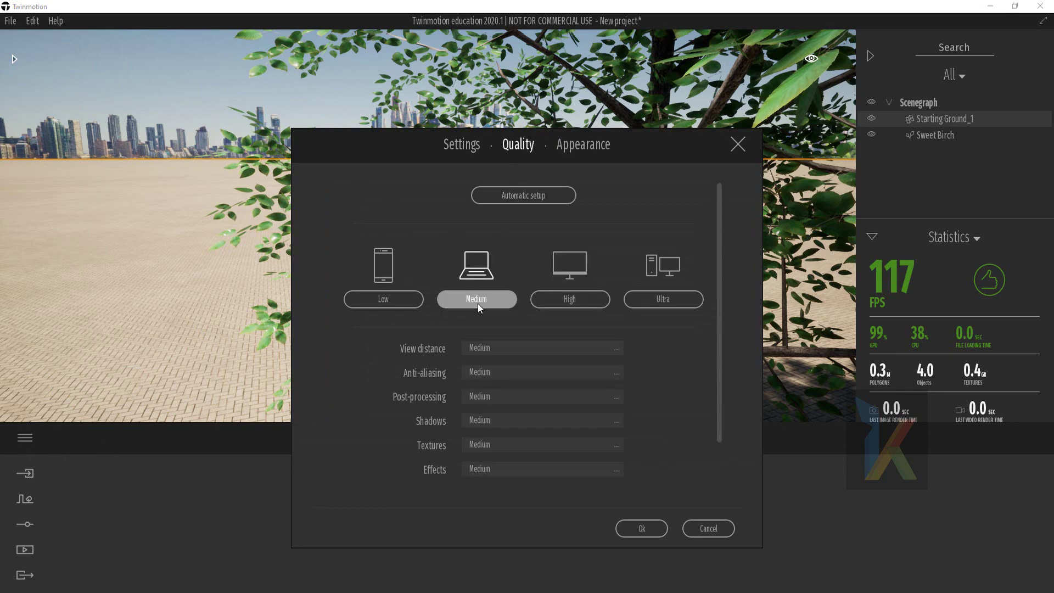
click(640, 528)
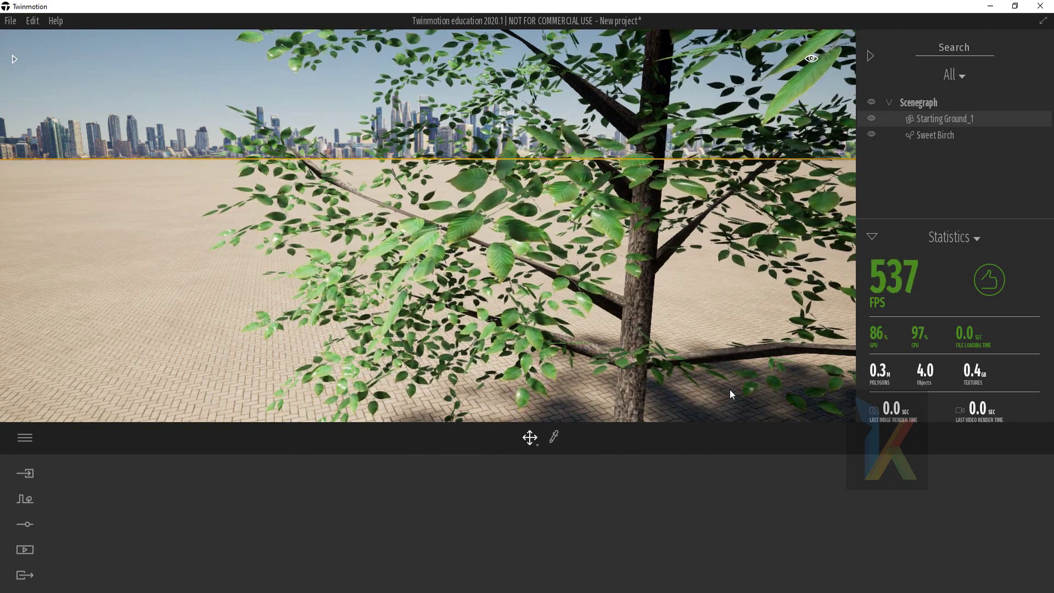
Step: Switch the overall Quality preset to Low to compare the tree's rendering and the frame rate
click(24, 437)
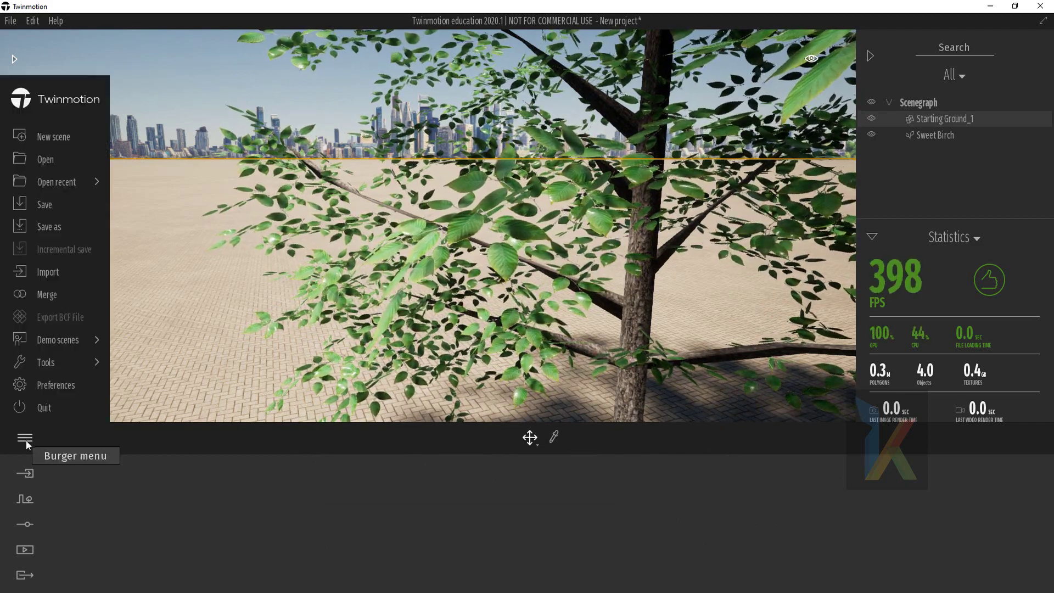
click(42, 383)
click(515, 146)
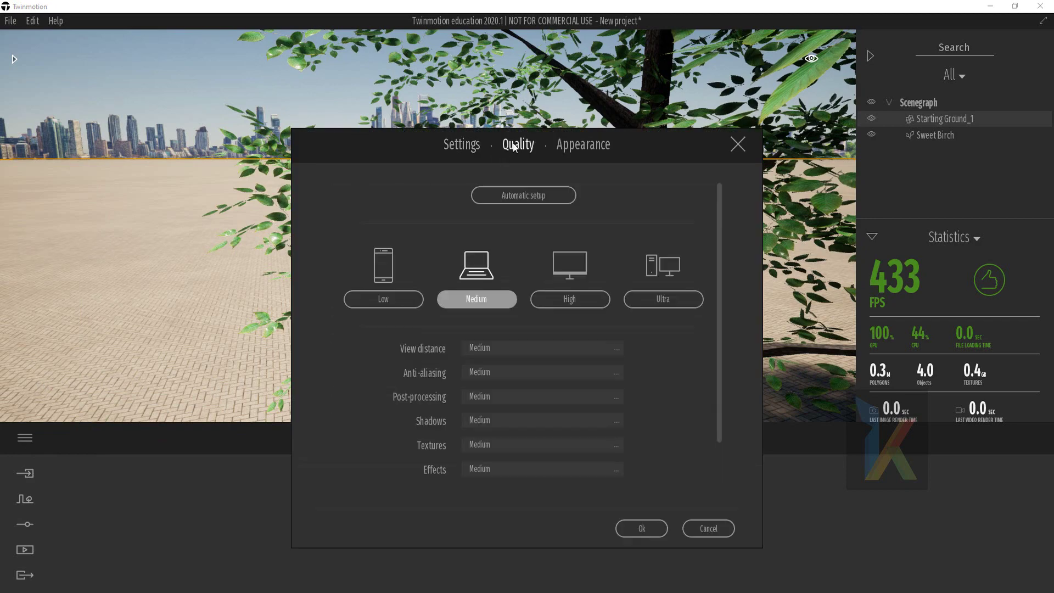
click(393, 302)
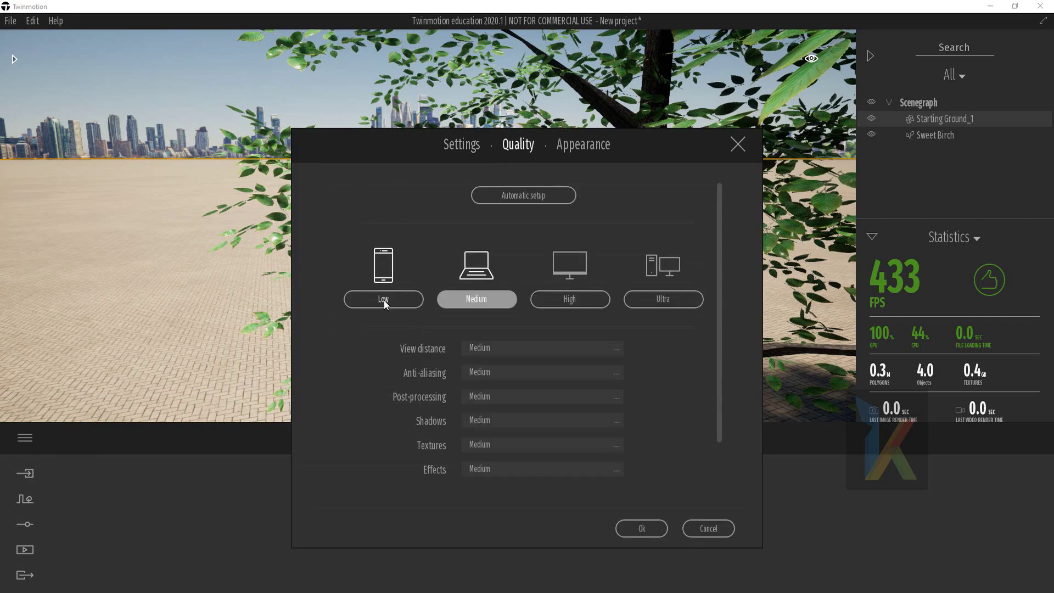
click(642, 528)
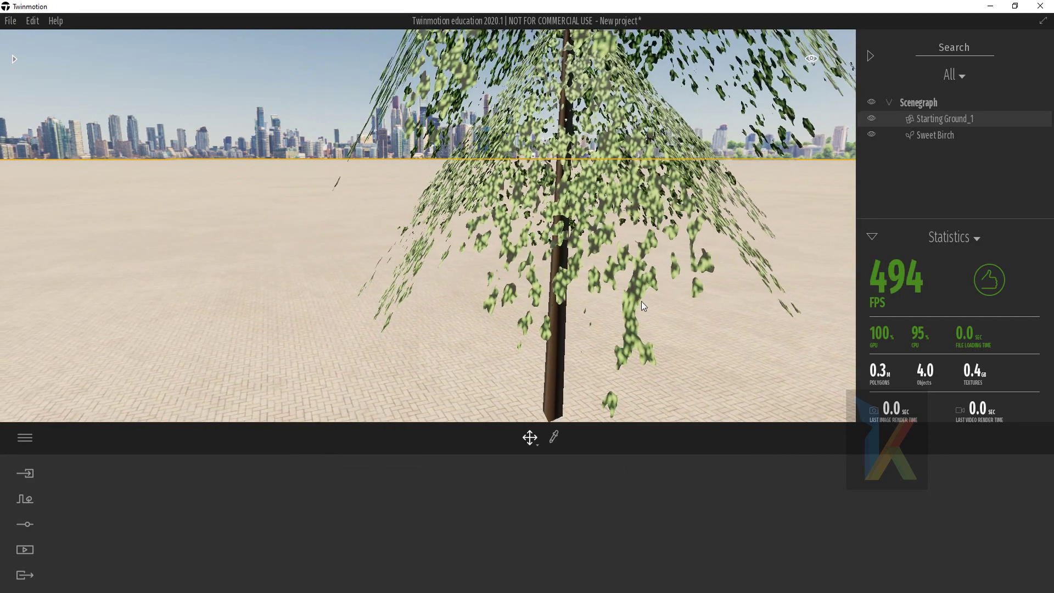
Step: Place a Bush base 2 from the Bushes library folder on the paved ground beside the Sweet Birch
mouse_move(561, 305)
right_down()
mouse_move(537, 286)
mouse_move(571, 274)
mouse_move(554, 274)
mouse_move(570, 274)
mouse_move(571, 340)
mouse_move(570, 297)
mouse_move(525, 325)
right_up()
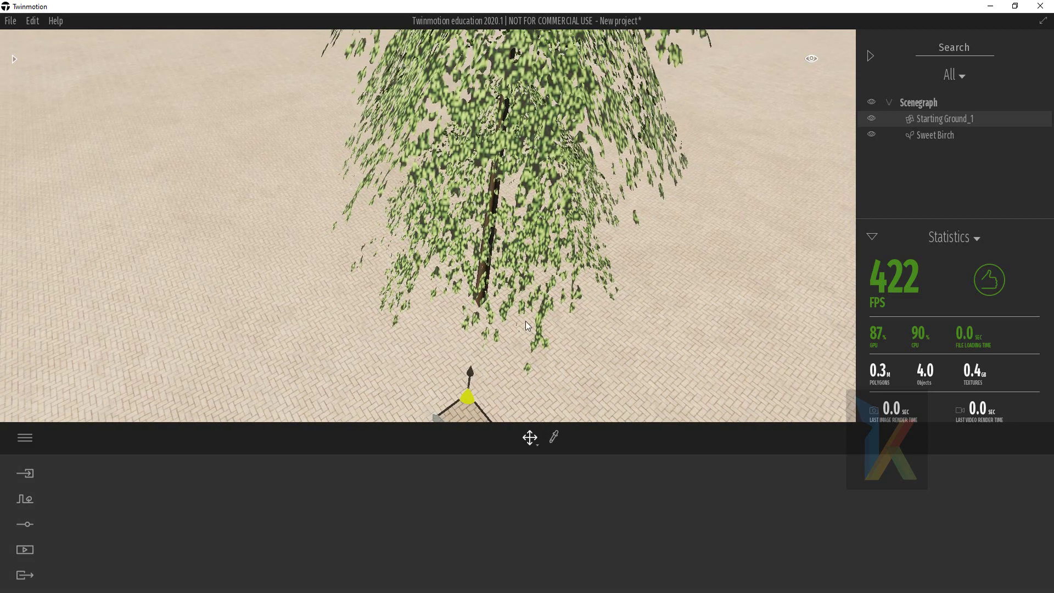
scroll(525, 320, down, 5)
right_drag(525, 321, 310, 289)
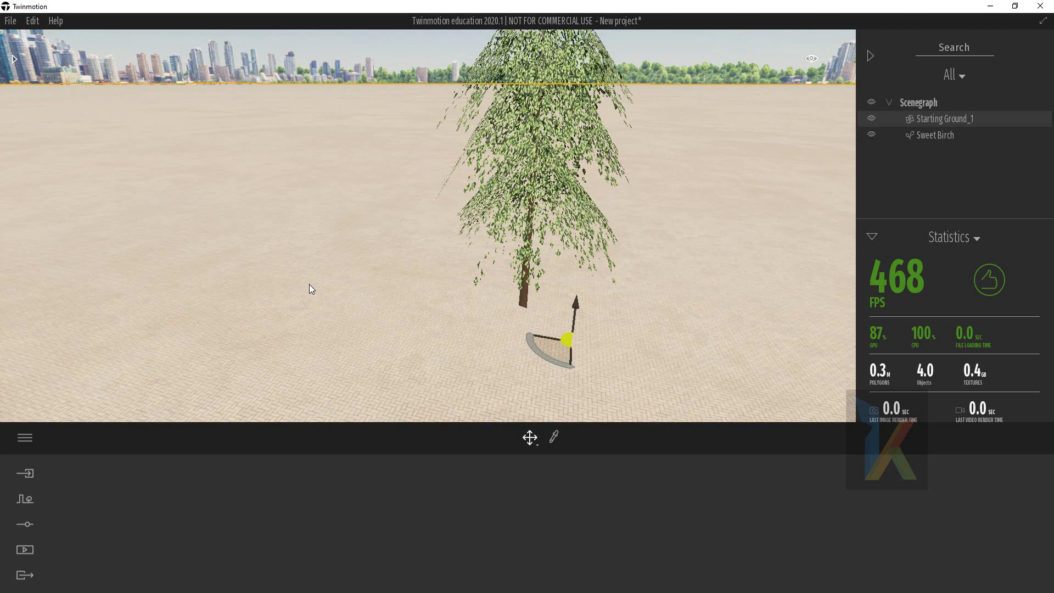
click(15, 59)
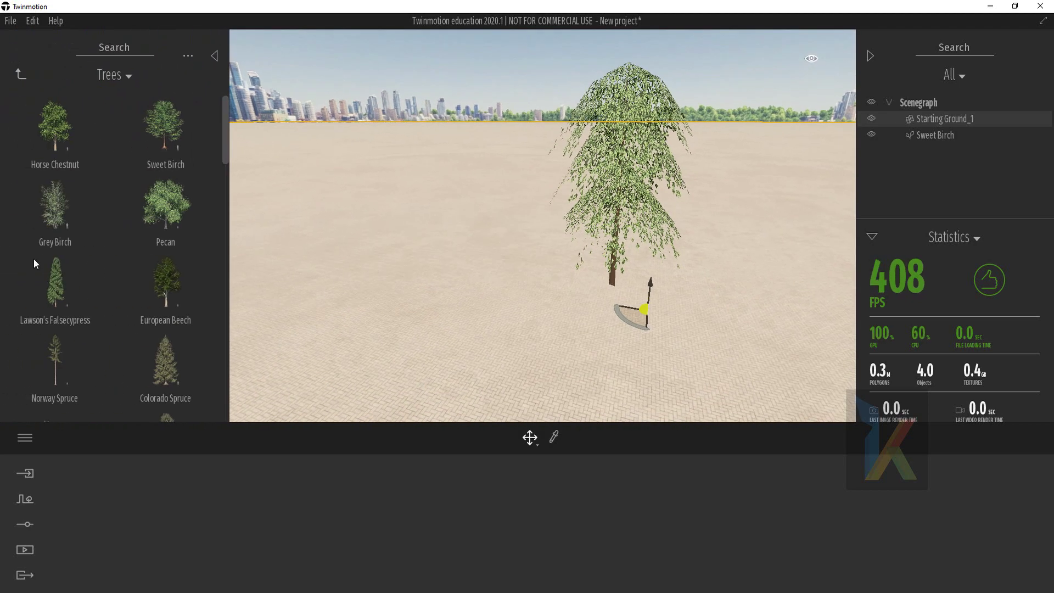
click(21, 73)
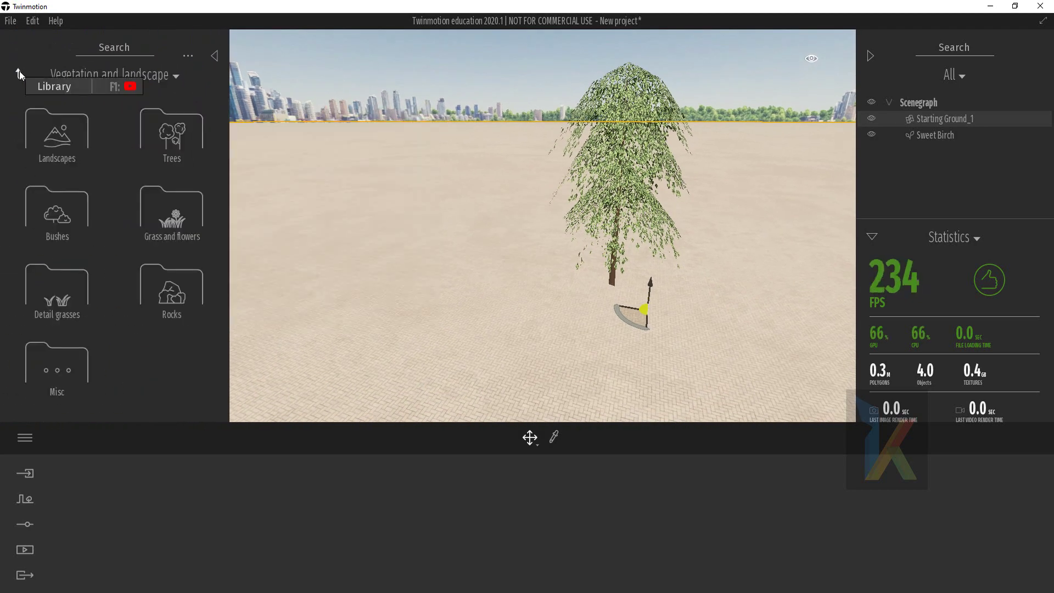
click(52, 216)
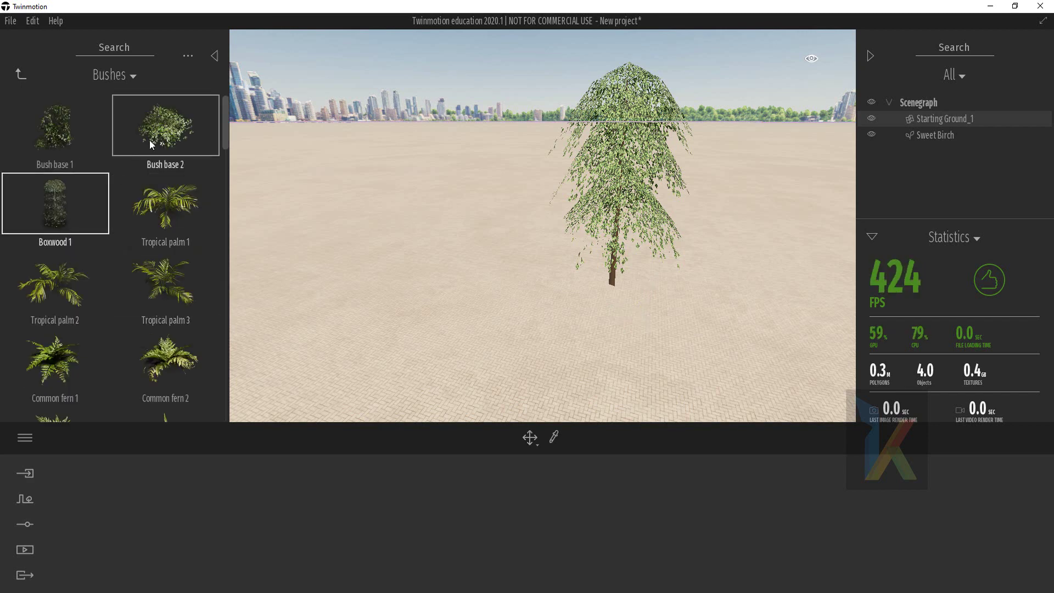
drag(149, 139, 366, 321)
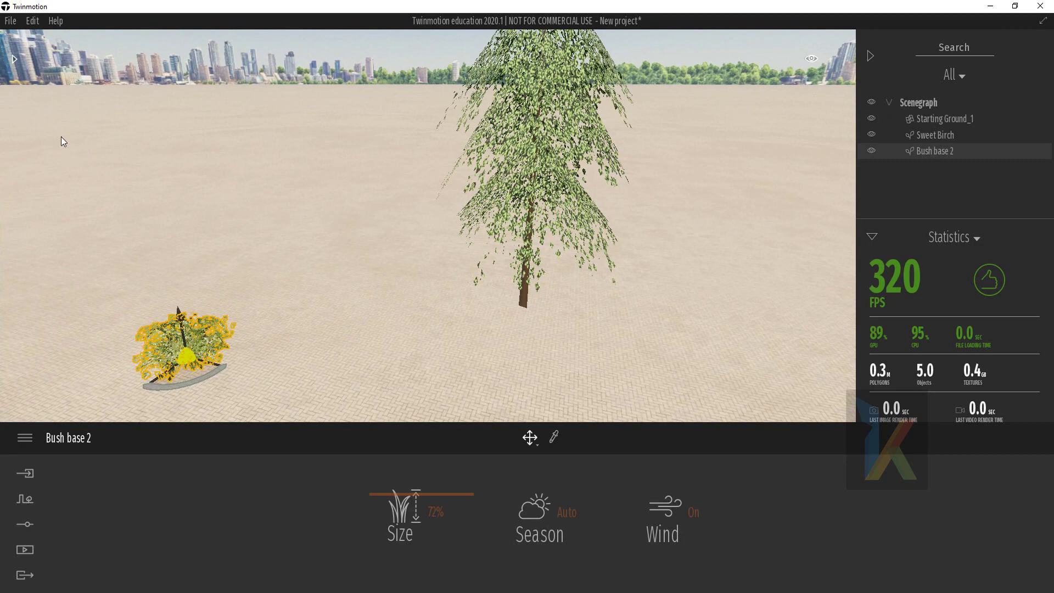
Step: Place three more Bush base 2 plants from the Bushes library folder on the paved ground around the first bush
click(14, 59)
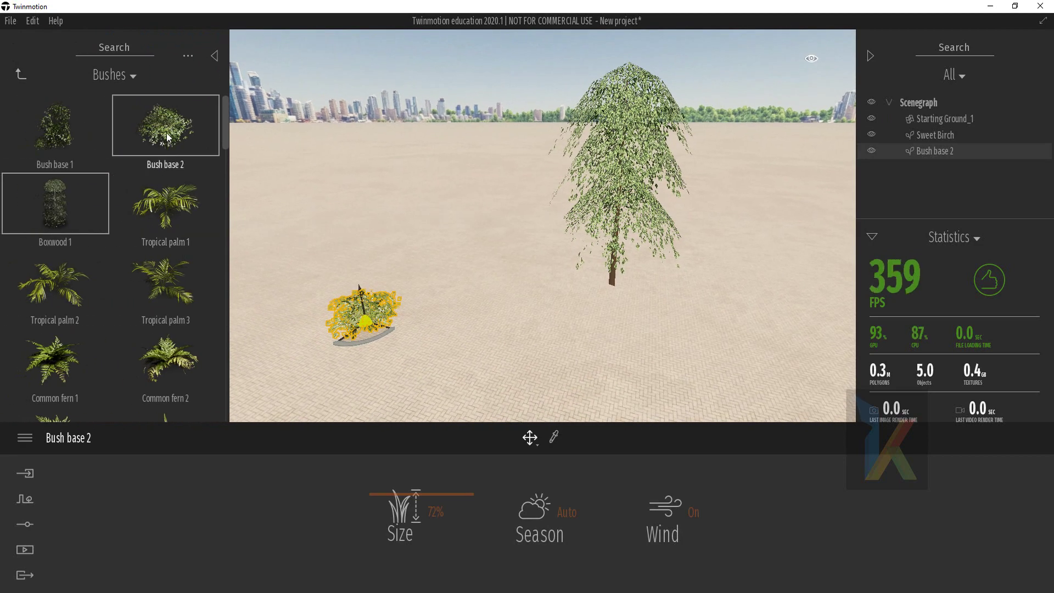
drag(167, 138, 434, 324)
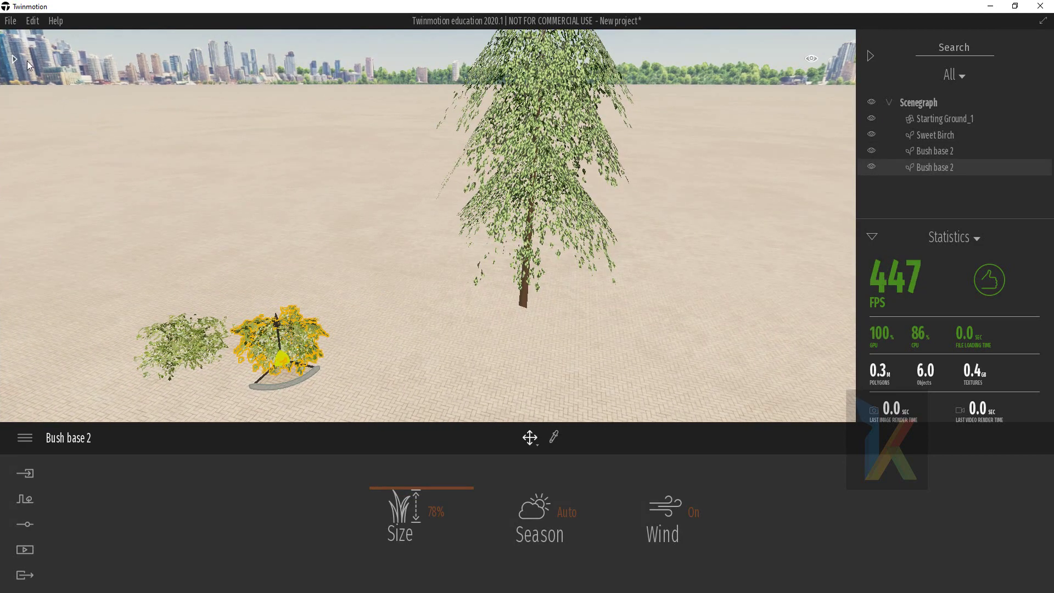
click(16, 59)
drag(155, 140, 554, 379)
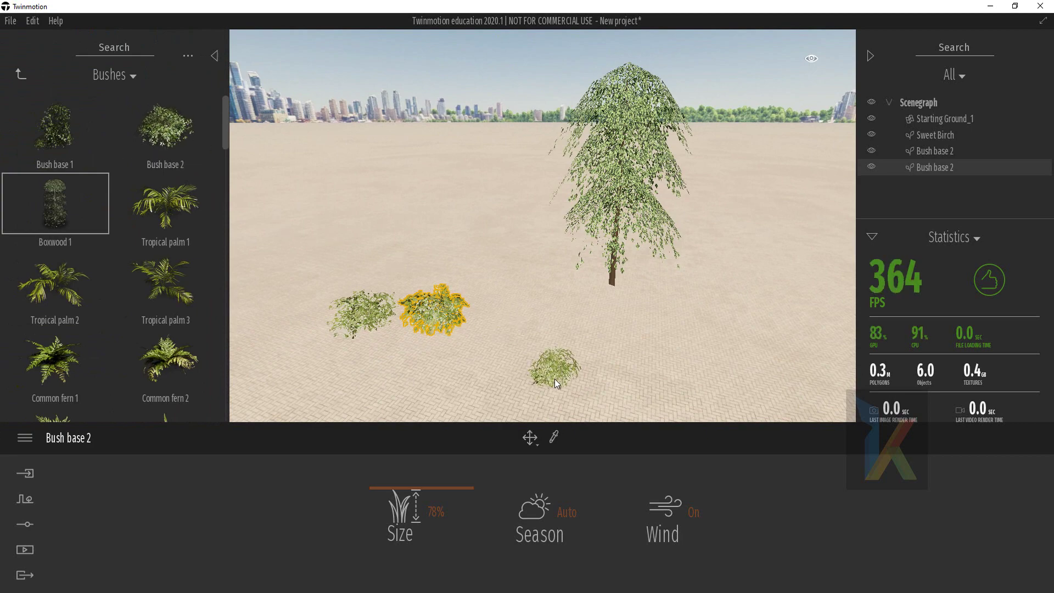
drag(469, 344, 468, 346)
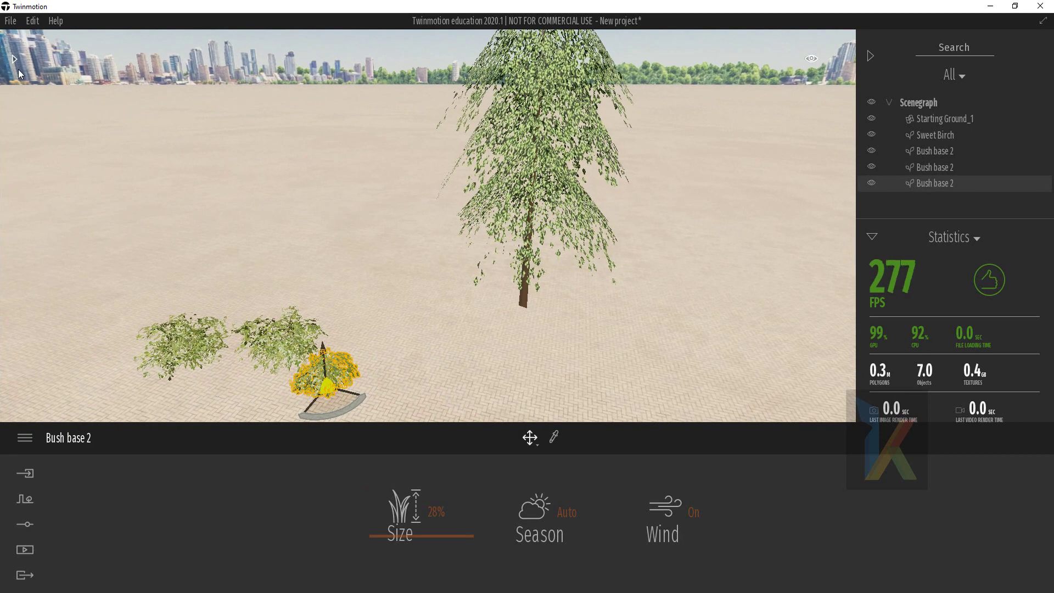
click(15, 59)
drag(155, 137, 391, 364)
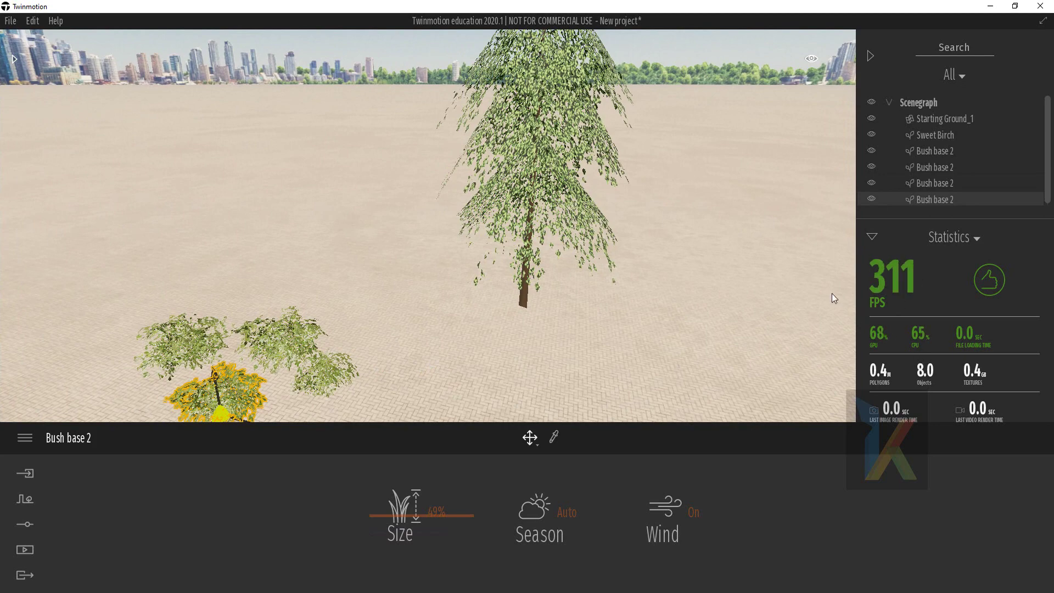
Step: Raise the overall Quality preset to Medium for a close-up comparison of the front bush's rendering and the frame rate
double_click(212, 385)
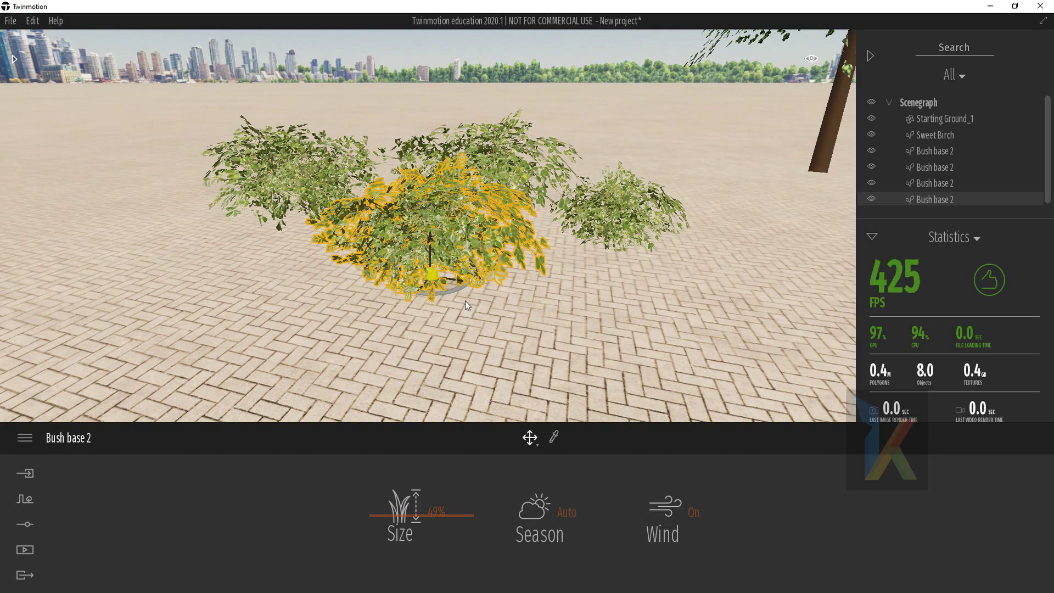
scroll(463, 301, up, 5)
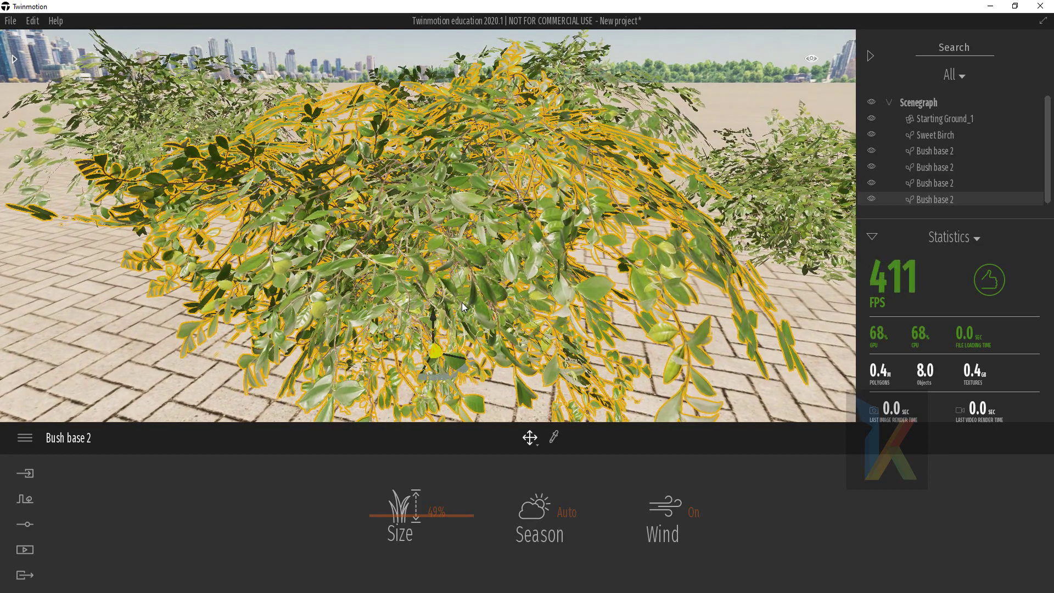
mouse_move(29, 417)
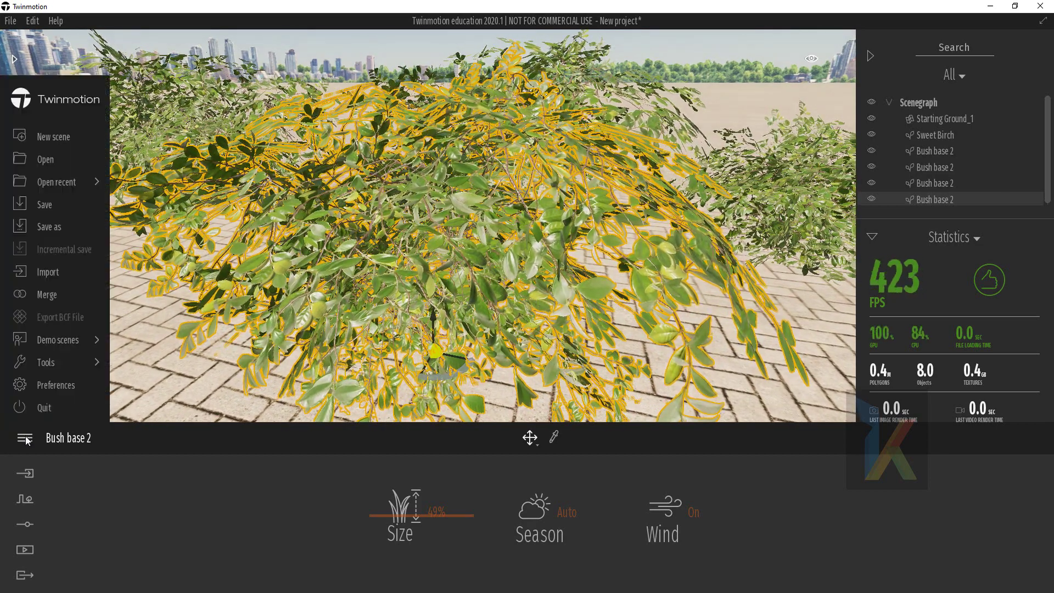
click(41, 385)
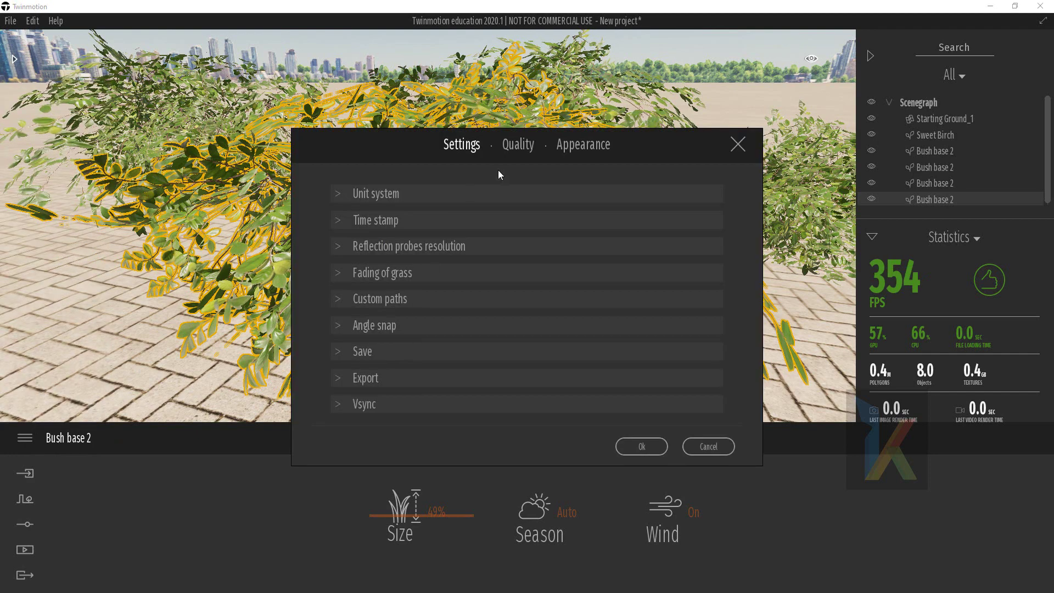
click(518, 146)
click(483, 297)
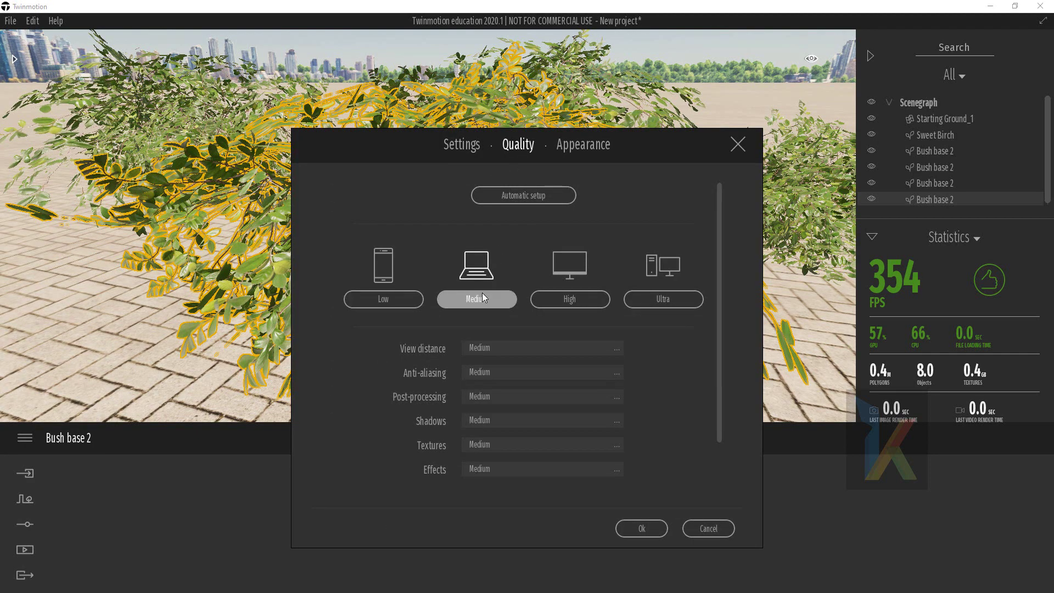
click(641, 528)
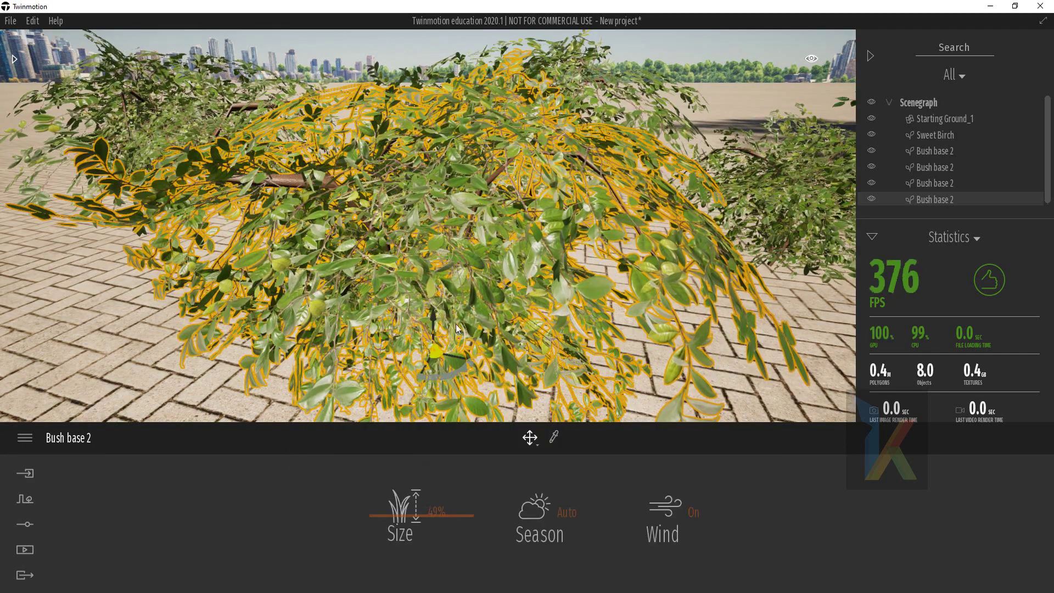
Step: Examine the front bush's leaves, branches and shadows from several distances and angles under the Medium preset
scroll(401, 292, down, 5)
drag(401, 293, 508, 240)
scroll(508, 242, up, 6)
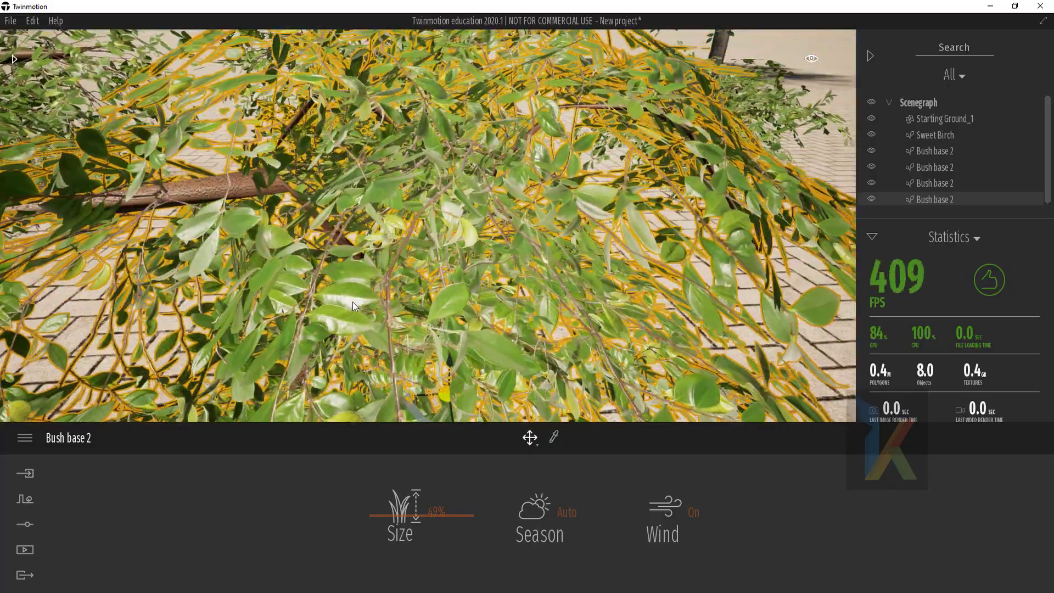
scroll(351, 315, down, 6)
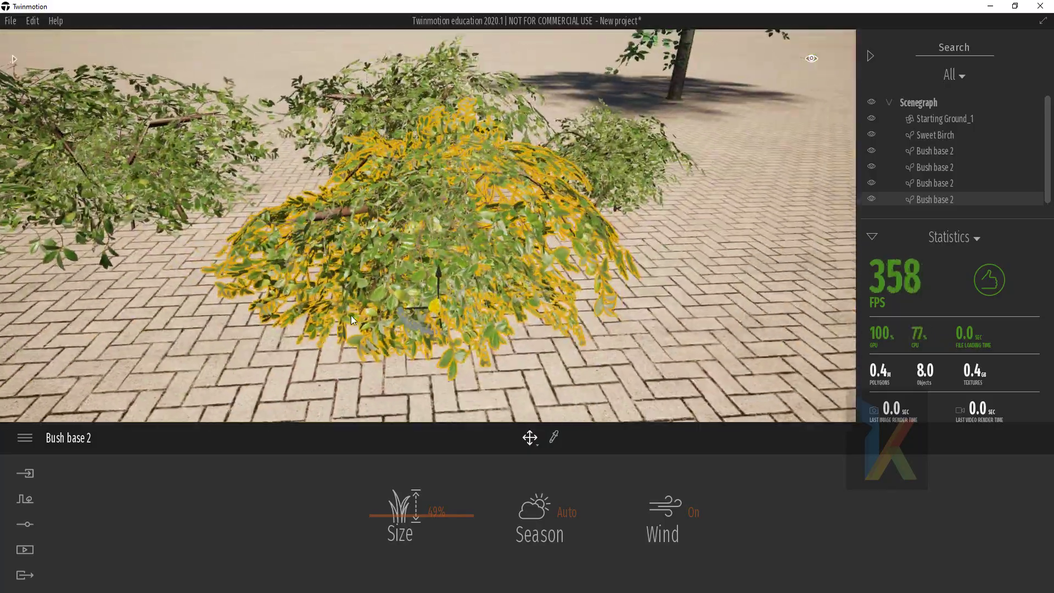
scroll(350, 316, up, 6)
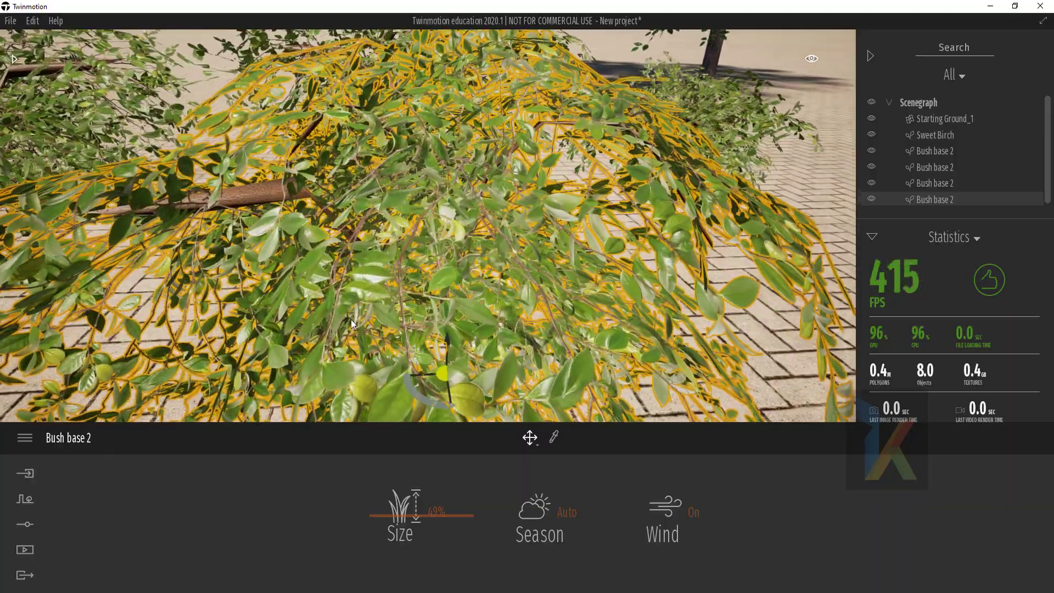
scroll(353, 330, down, 4)
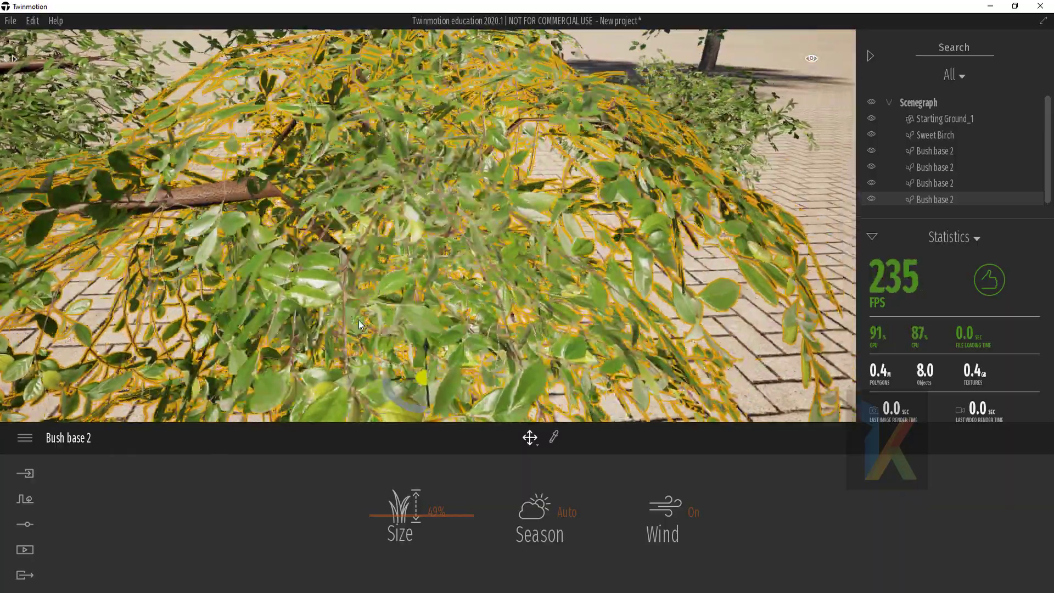
scroll(357, 325, down, 3)
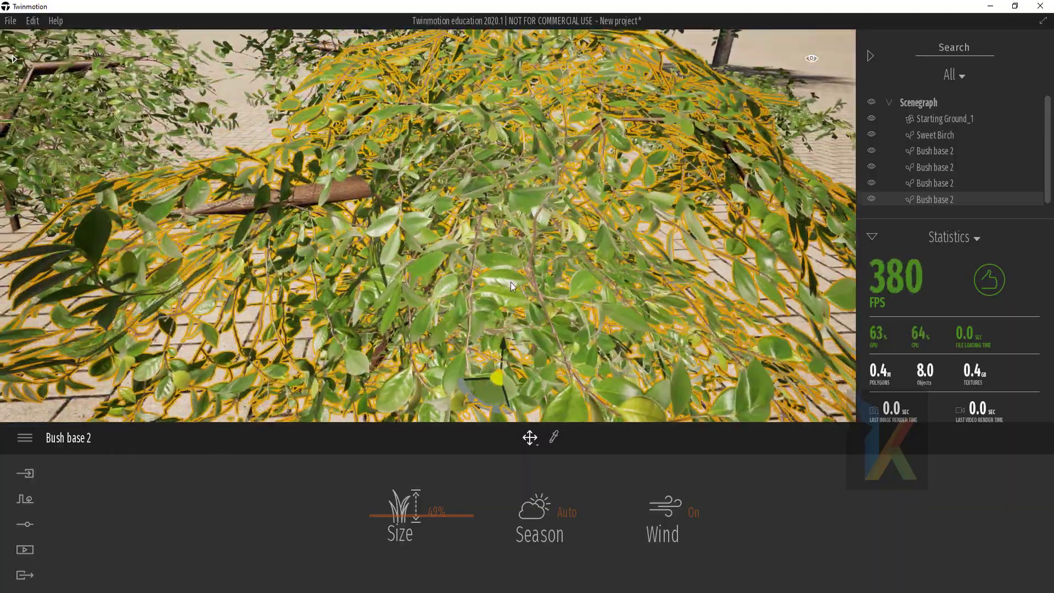
Step: Set the overall Quality preset to High and compare the bushes' foliage, shadows and frame rate from different angles
click(29, 438)
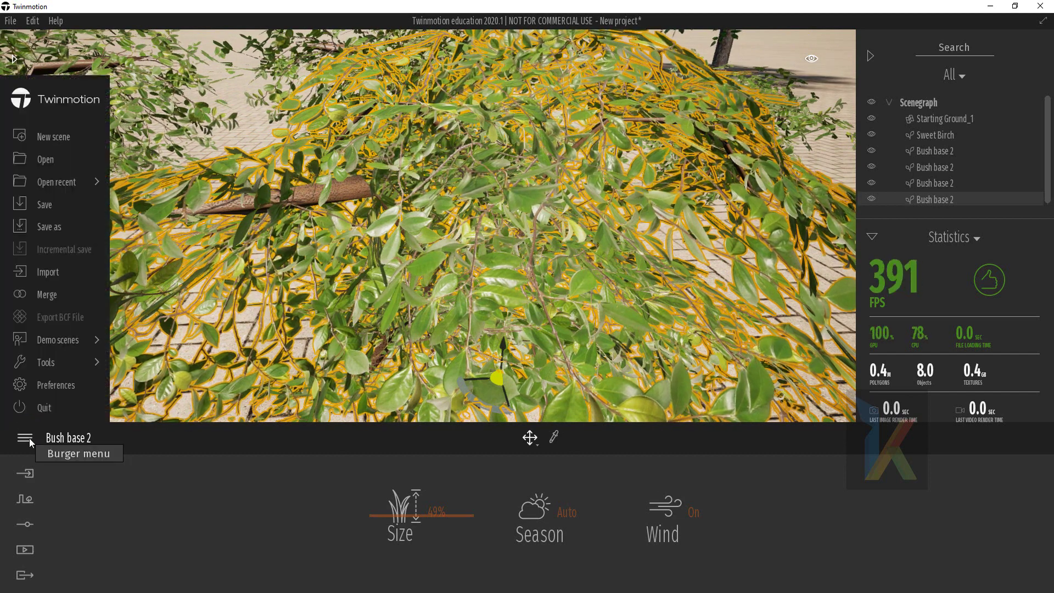
click(62, 387)
click(524, 150)
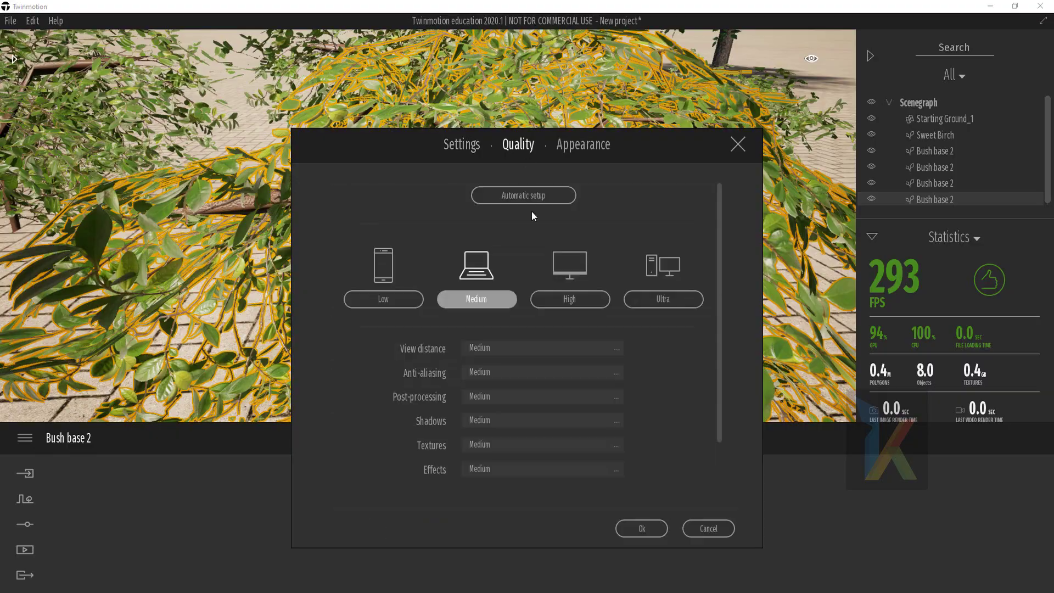
click(557, 298)
click(636, 526)
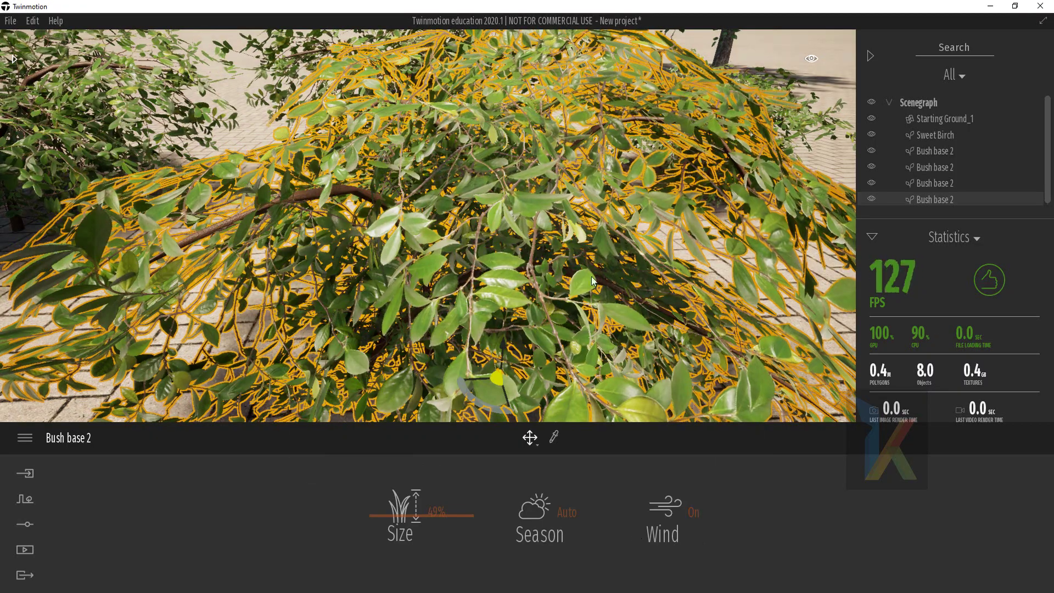
key(Down)
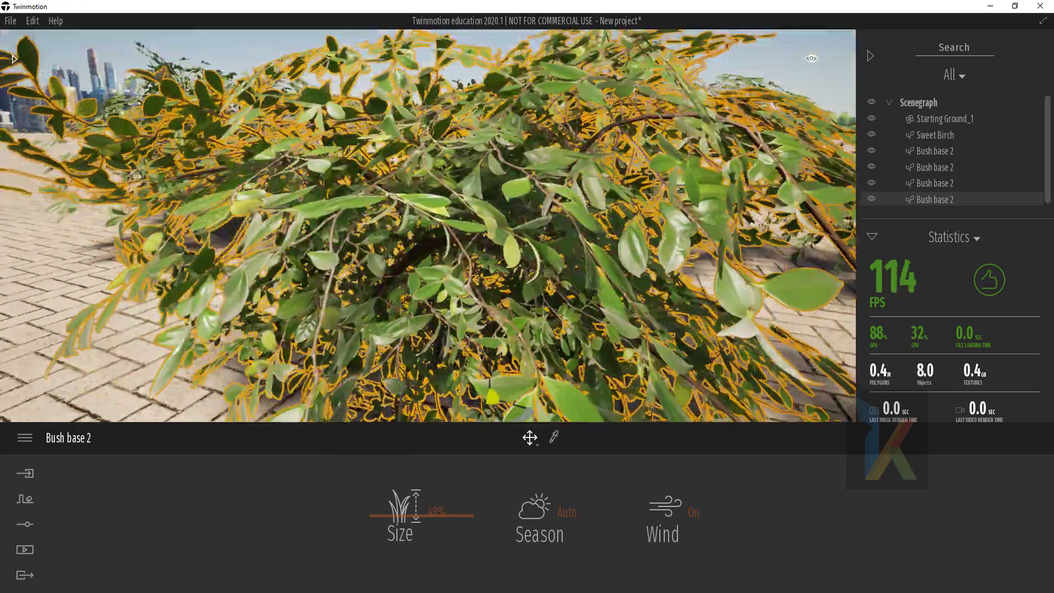
key(Up)
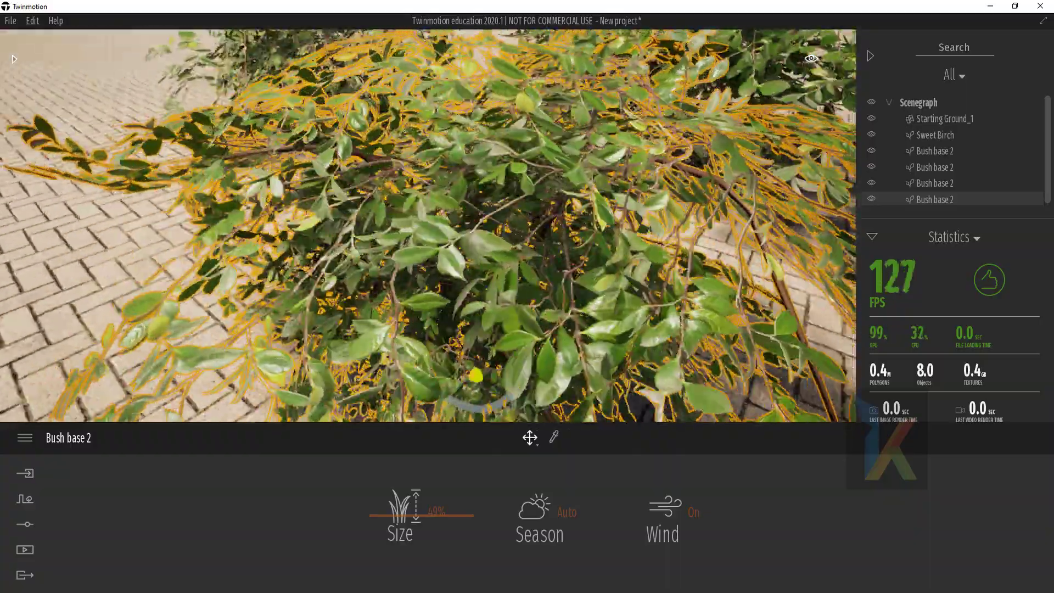
key(Down)
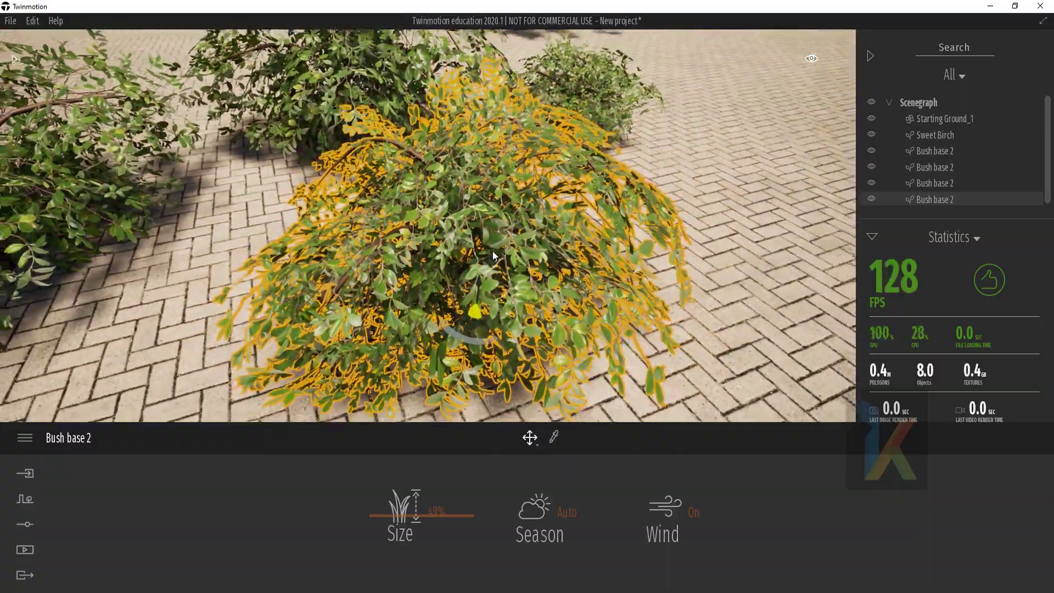
right_drag(493, 256, 407, 236)
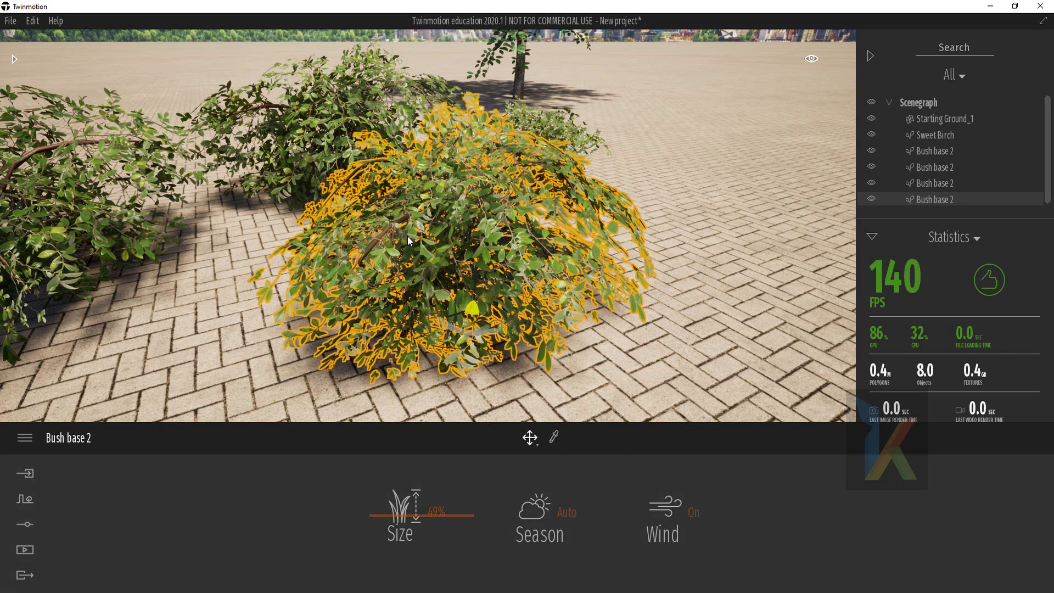
Step: Raise the overall Quality preset to Ultra to compare the bushes' rendering and the frame rate
click(25, 436)
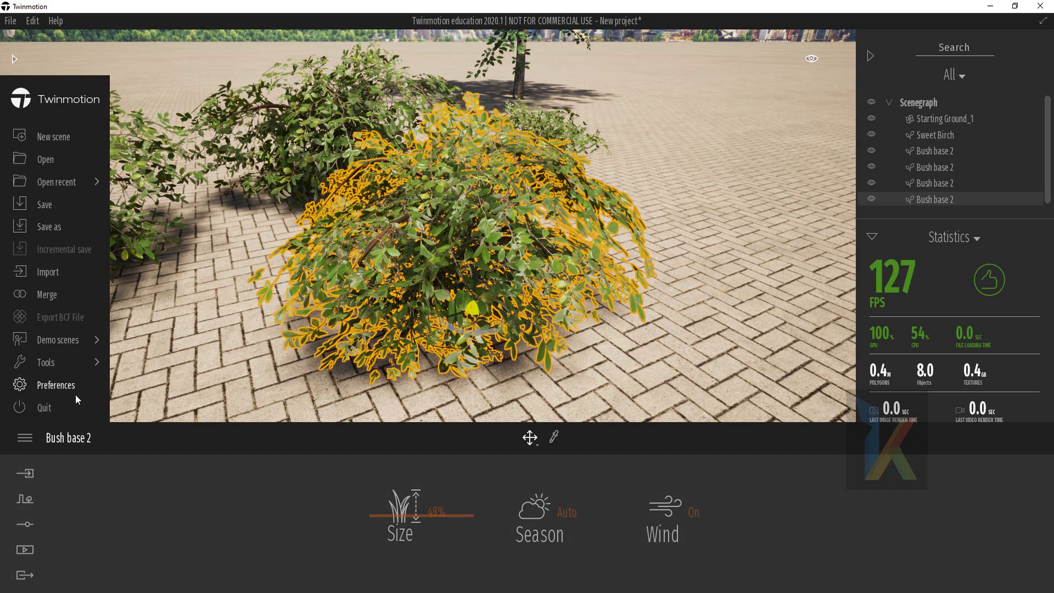
click(66, 387)
click(527, 147)
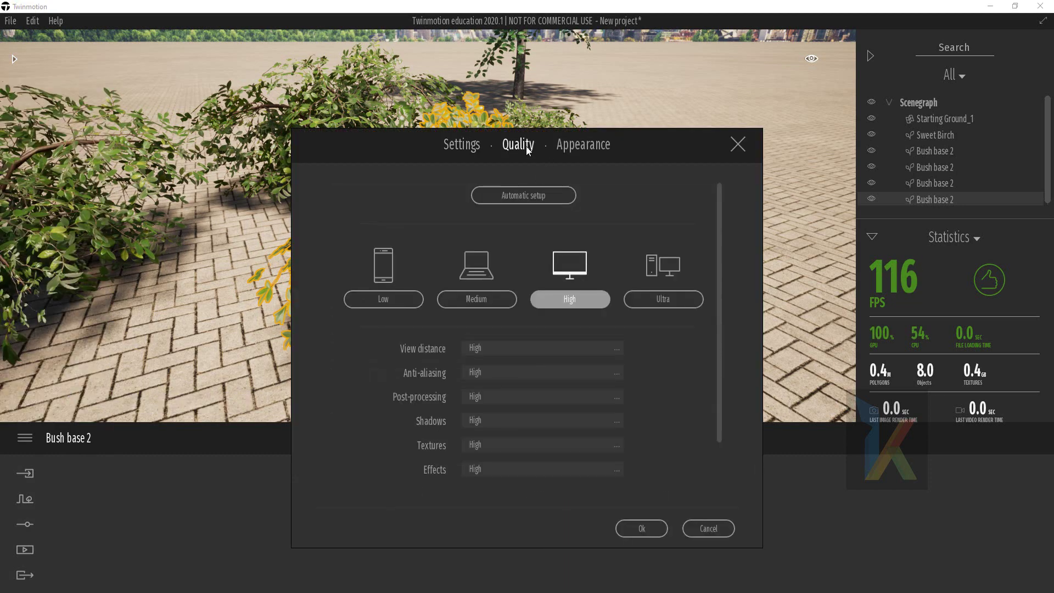
click(654, 300)
click(632, 531)
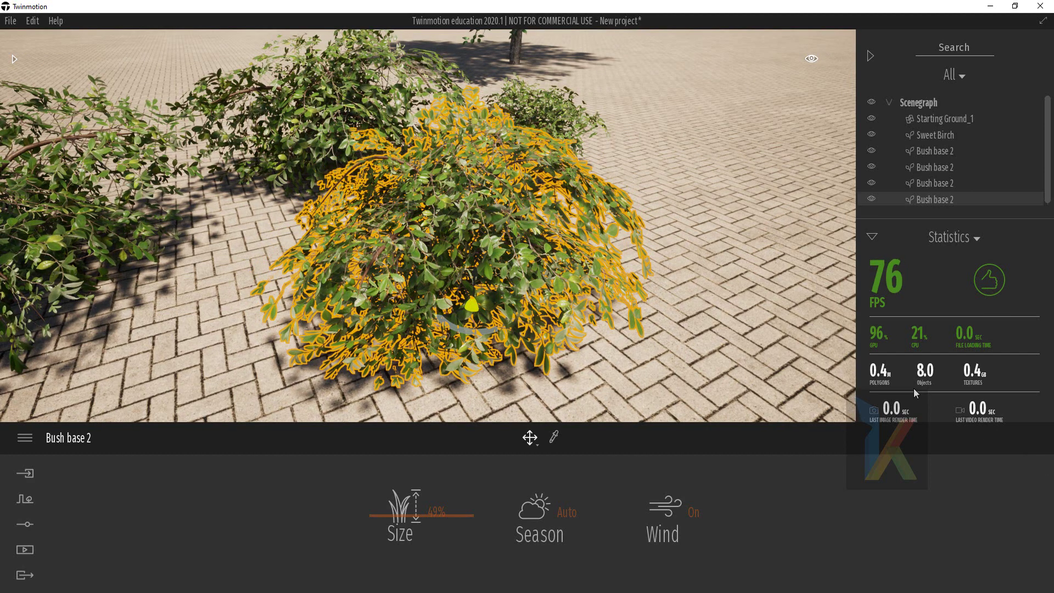
Step: Return the overall Quality preset to Medium and check the bushes' rendering and the frame rate
click(27, 437)
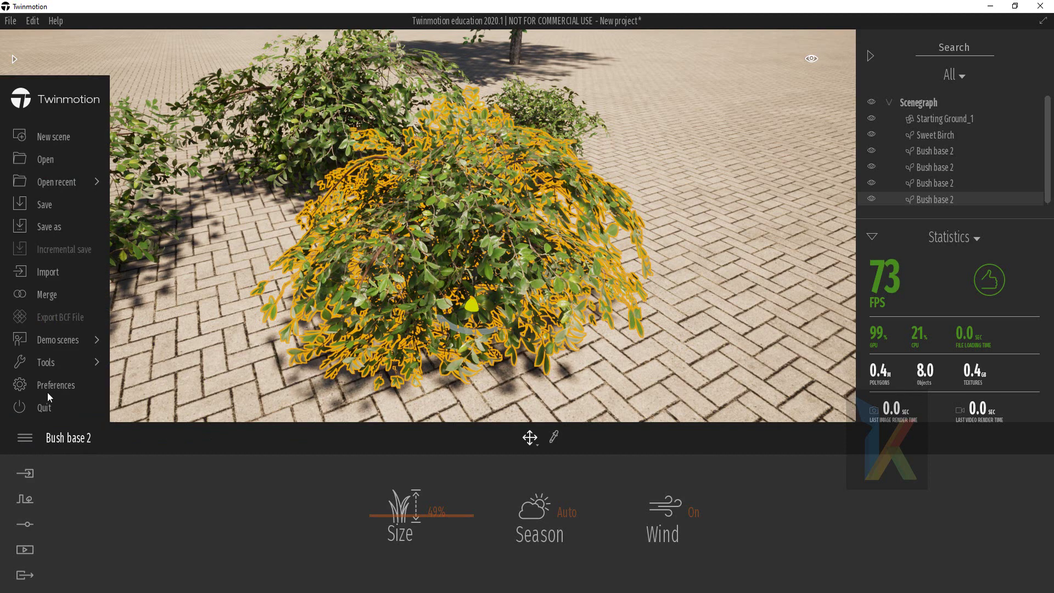
click(49, 385)
click(524, 148)
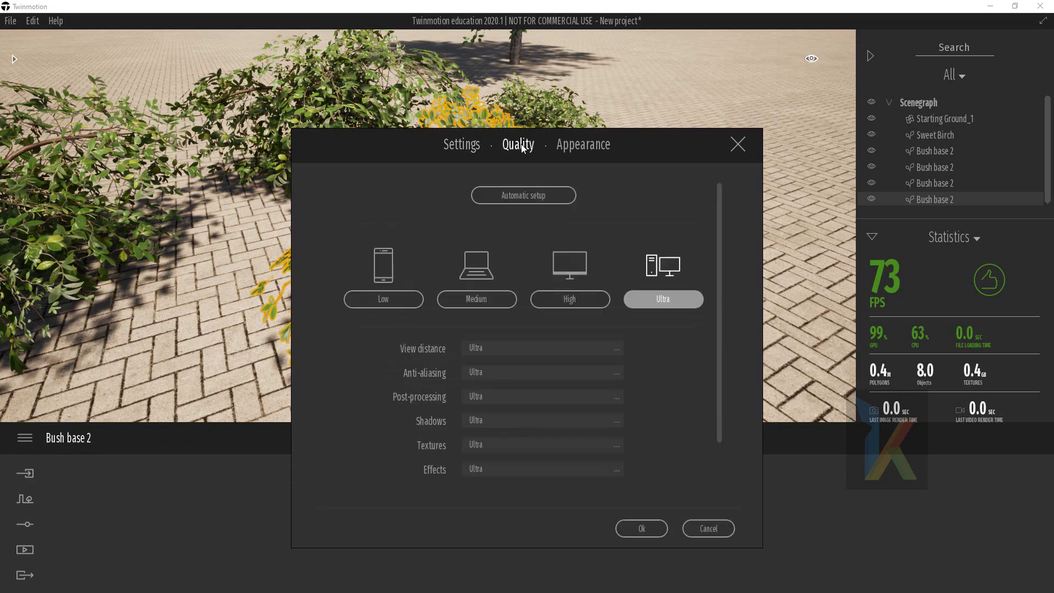
click(490, 299)
click(642, 524)
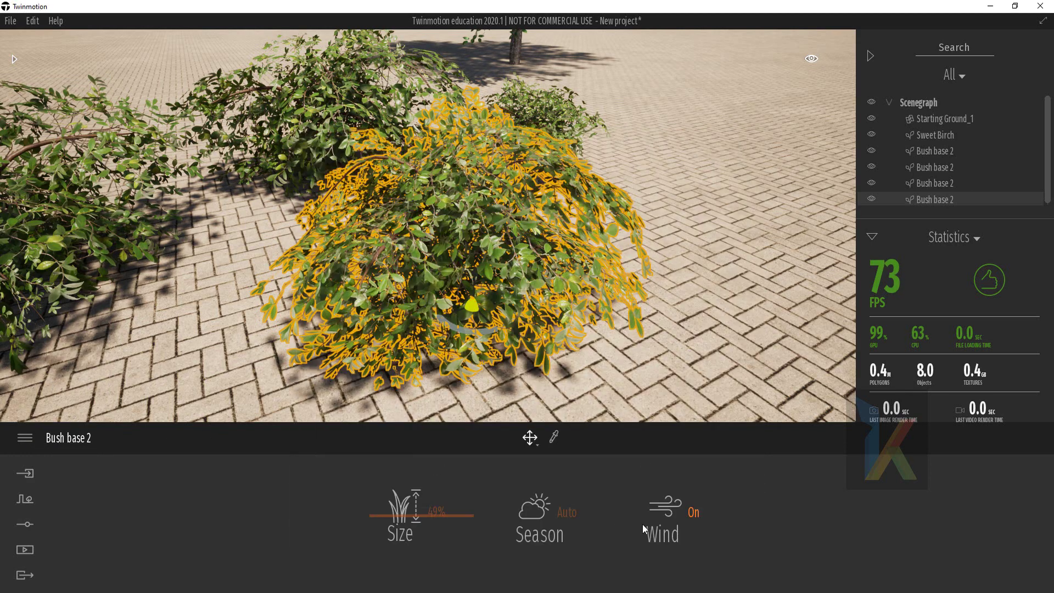
scroll(466, 279, down, 5)
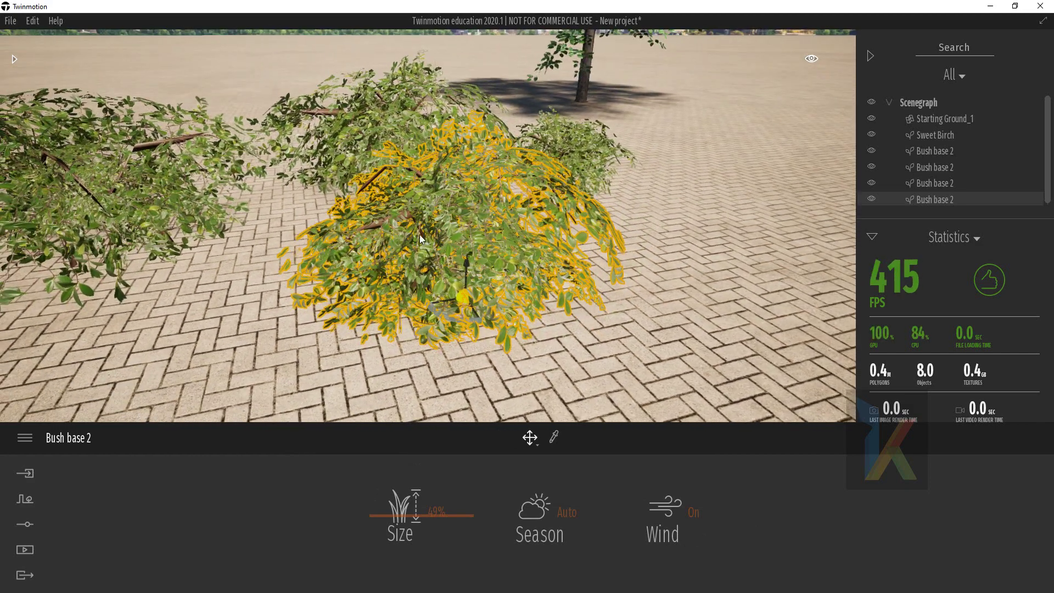
drag(420, 238, 384, 223)
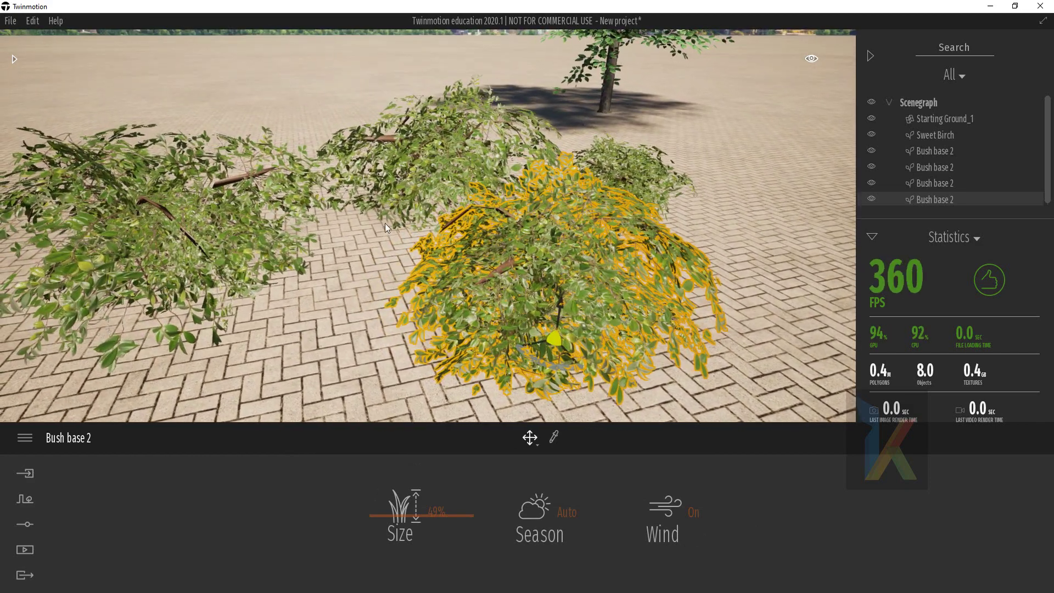
Step: Open the Materials room demo scene without saving the current project
click(10, 22)
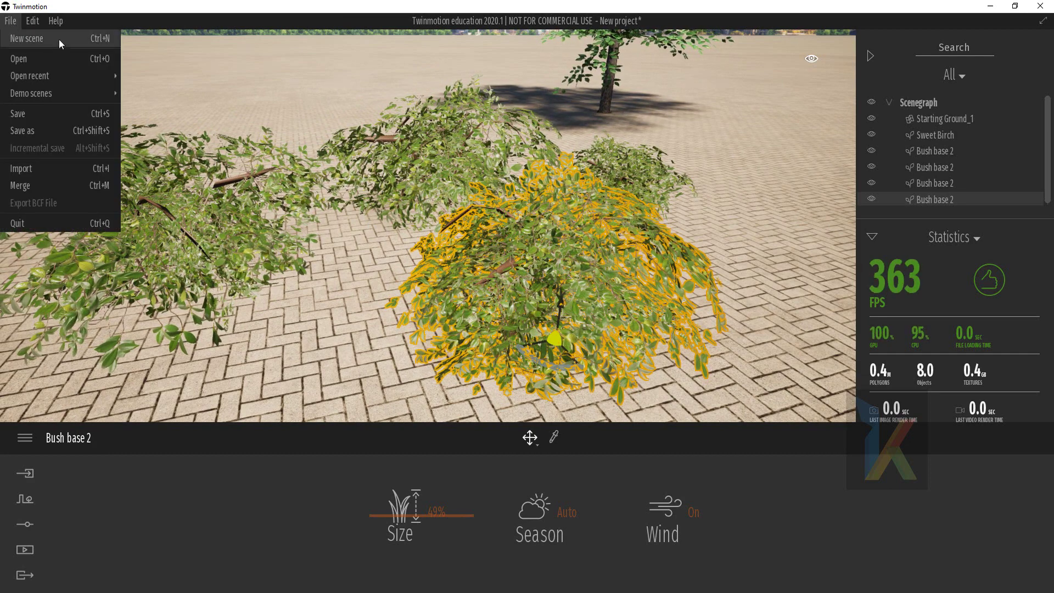
mouse_move(47, 76)
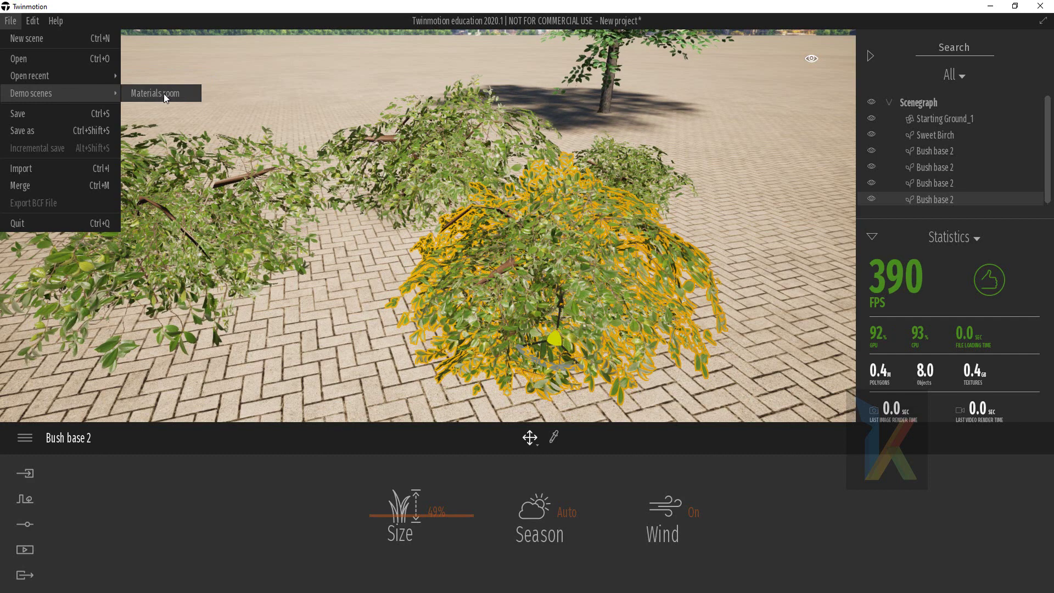
click(164, 93)
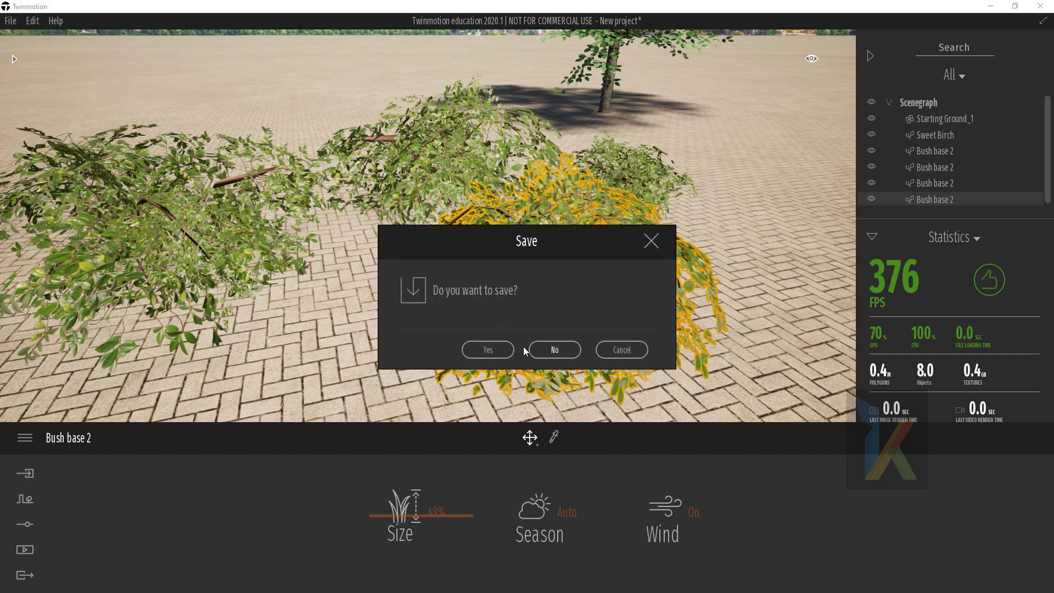
click(555, 349)
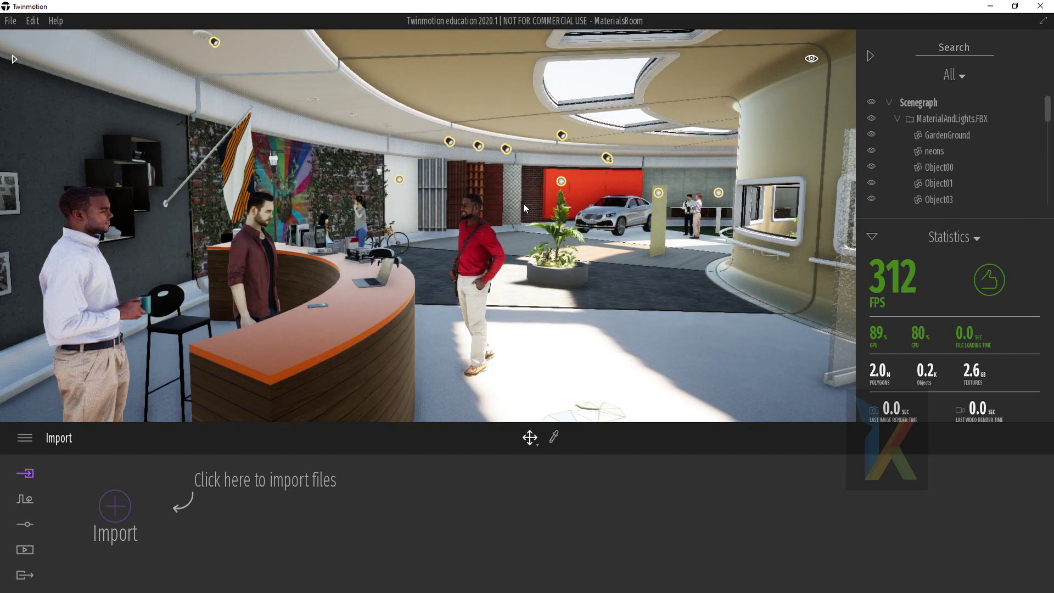
Step: Select the standing man in the red sweater and examine his rendering up close and from farther away
click(474, 263)
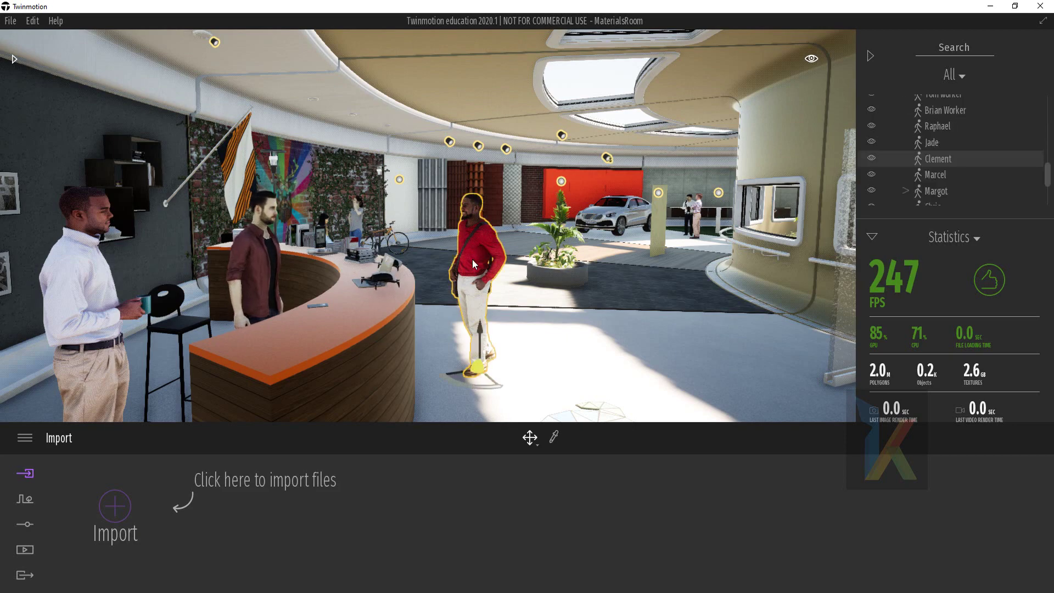
scroll(472, 259, down, 5)
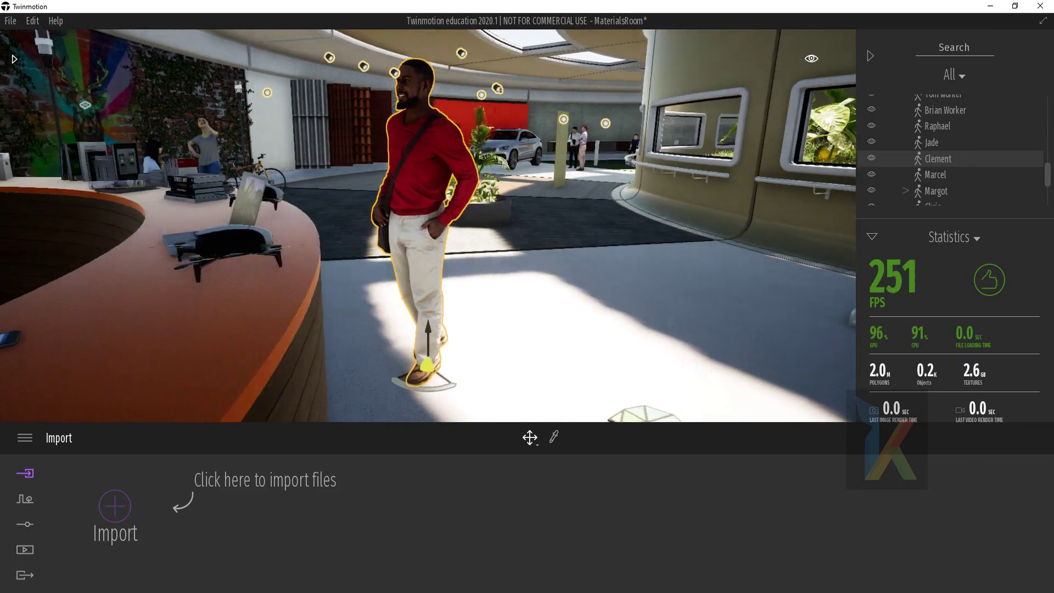
scroll(366, 244, up, 3)
scroll(366, 245, down, 4)
scroll(367, 245, up, 6)
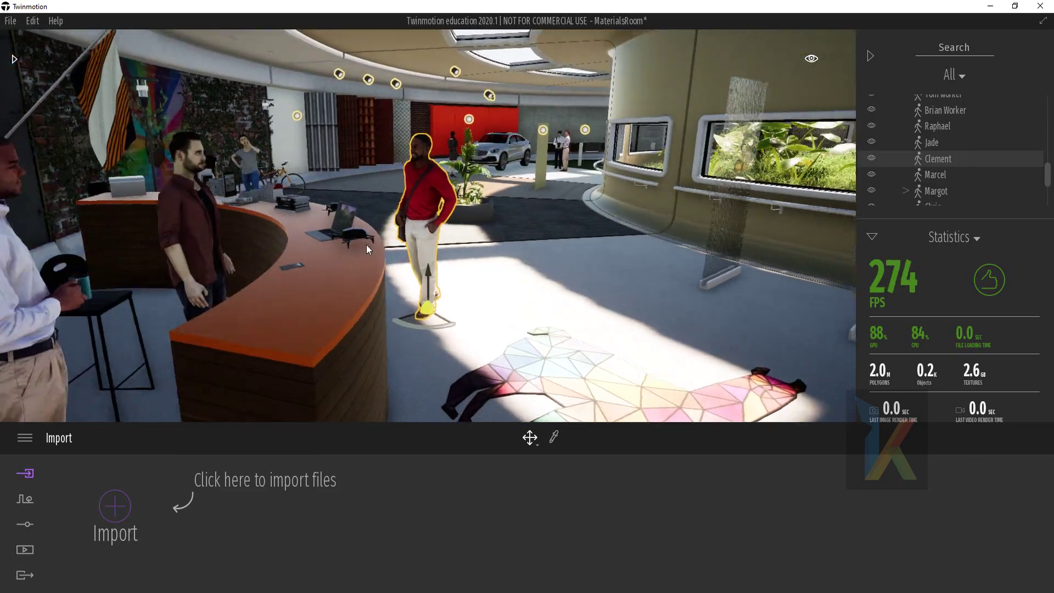
scroll(367, 245, down, 3)
scroll(408, 172, up, 2)
scroll(423, 182, down, 3)
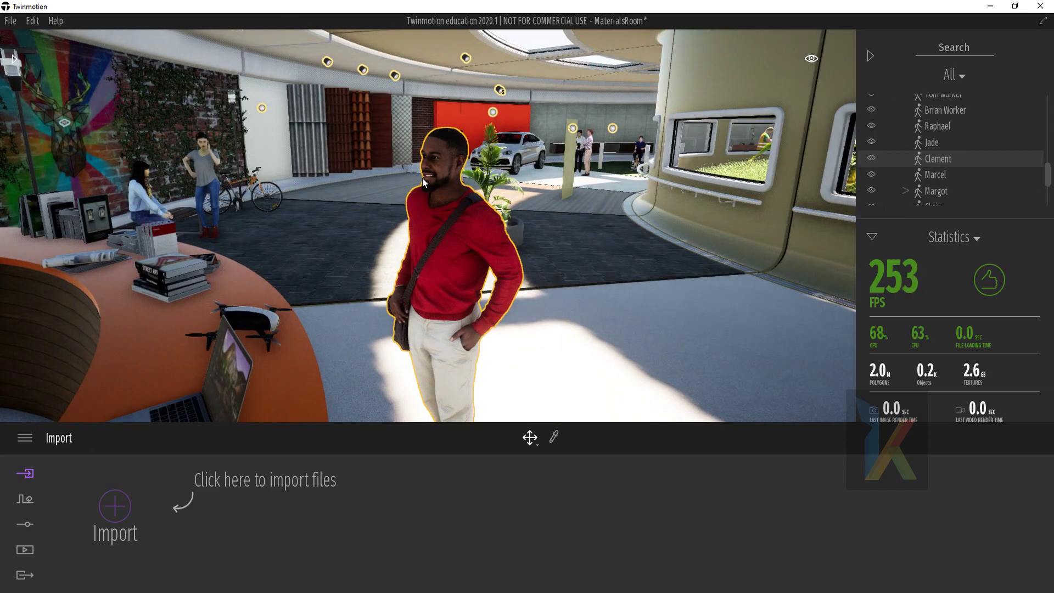
scroll(424, 185, down, 3)
drag(467, 185, 453, 181)
click(454, 181)
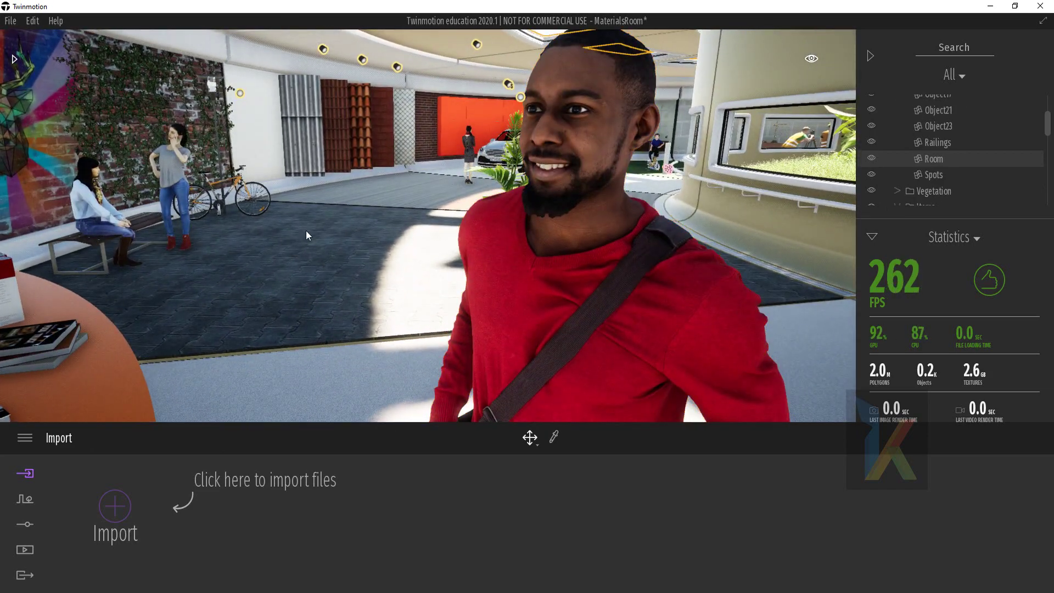
scroll(414, 266, down, 3)
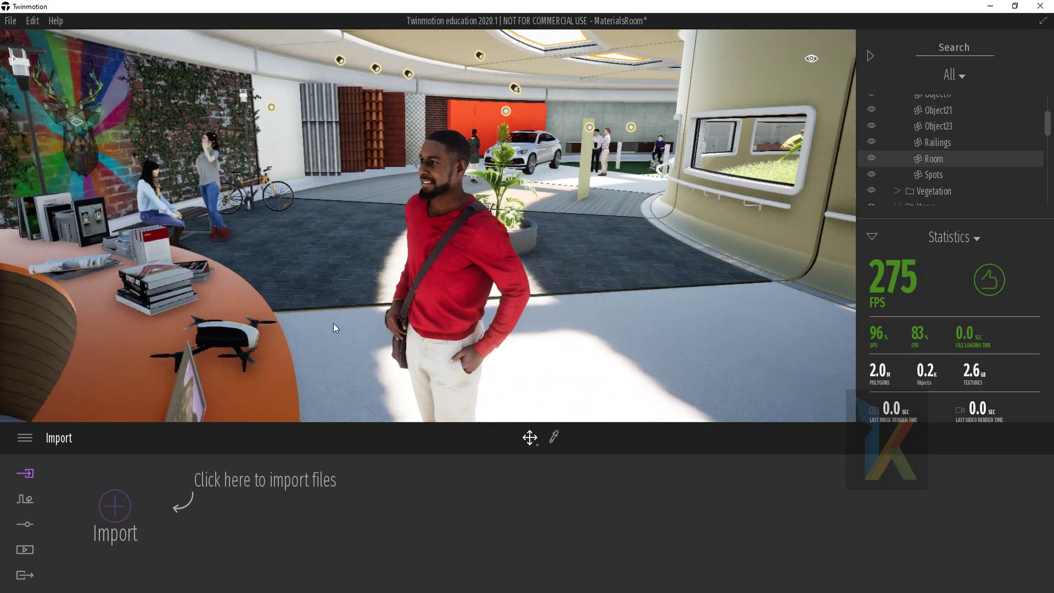
Step: Select the flying drone above the orange counter, focus the view on it, and inspect it from the opposite side
click(233, 337)
key(f)
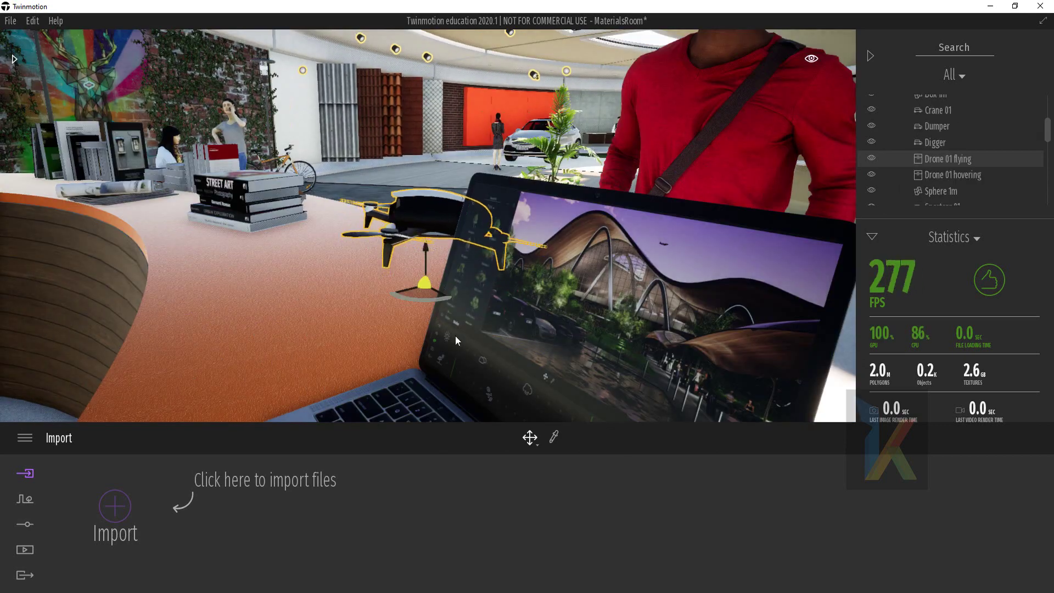
drag(472, 328, 511, 331)
right_drag(510, 330, 378, 330)
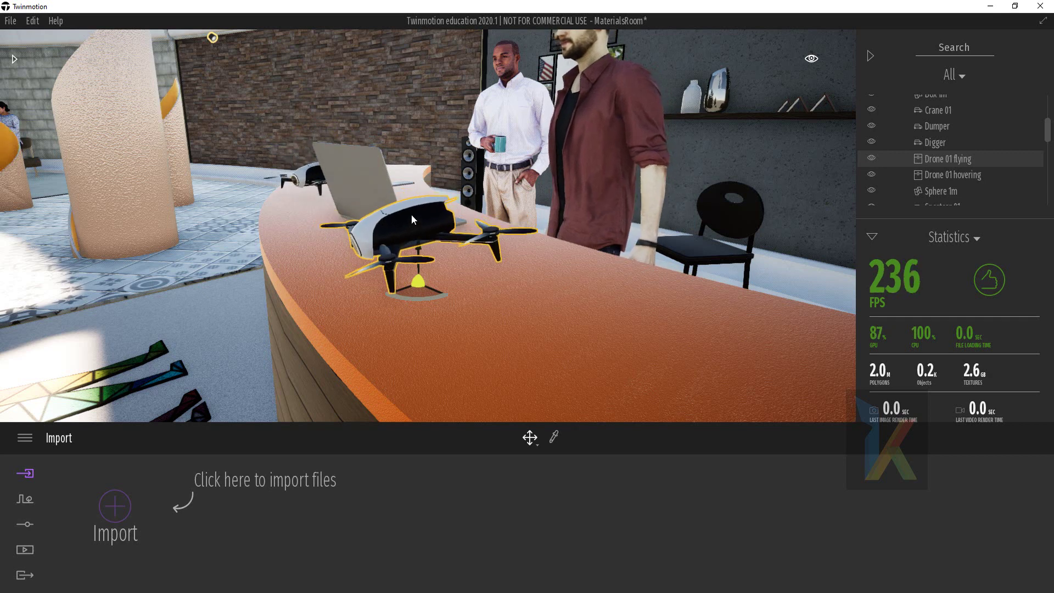
click(587, 200)
click(399, 240)
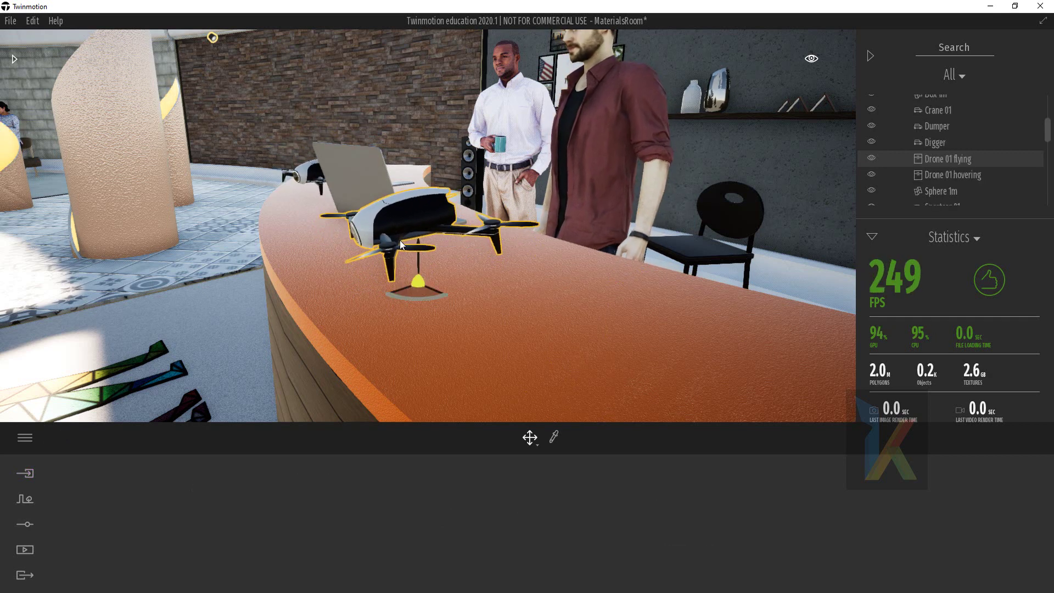
Step: Look through the Import, Context, Settings and Media categories, ending on Media
click(25, 473)
click(25, 498)
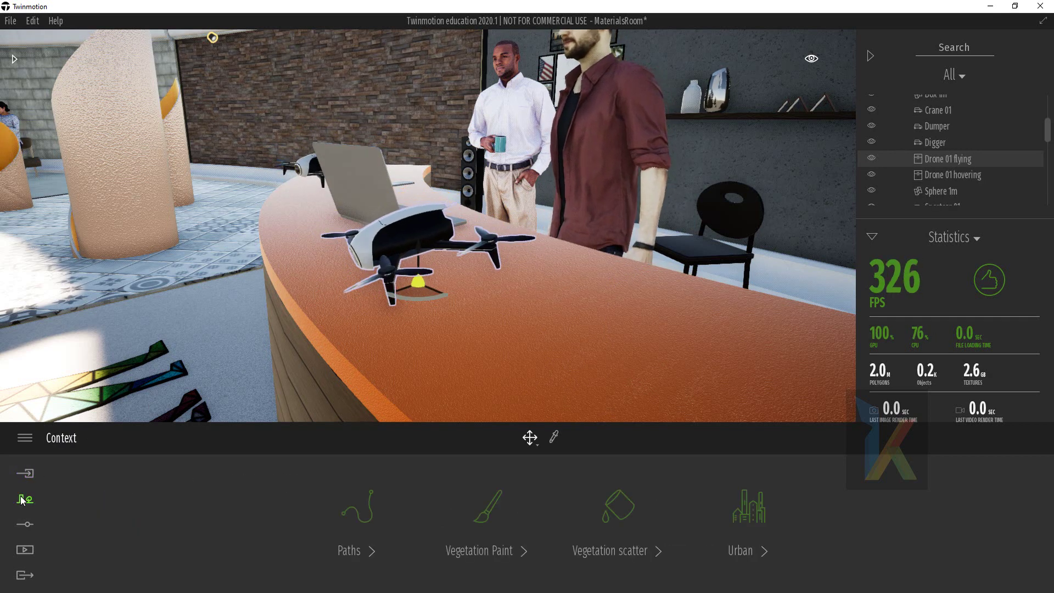
click(26, 524)
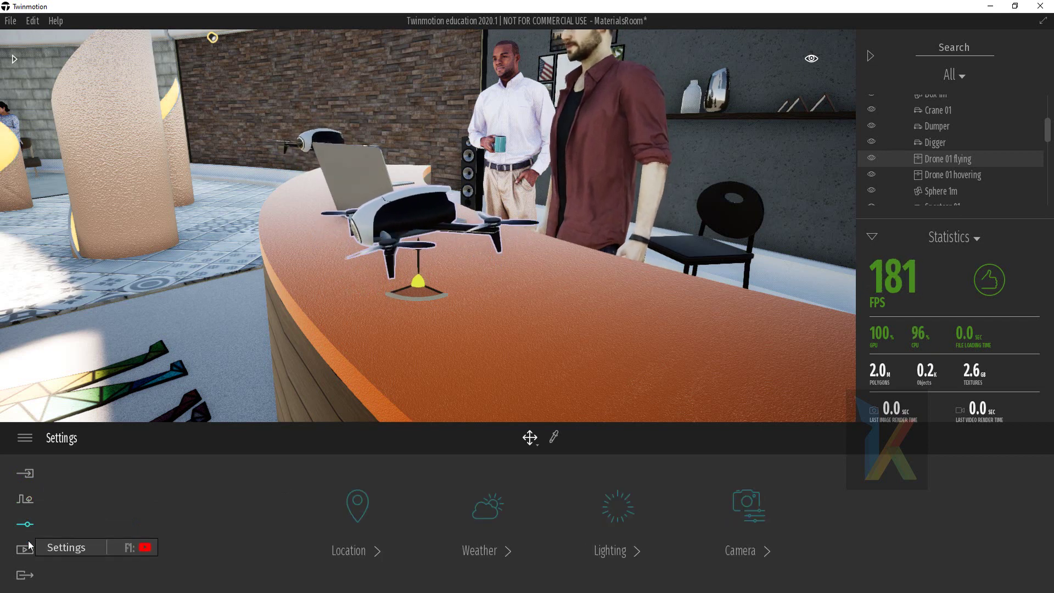
click(27, 550)
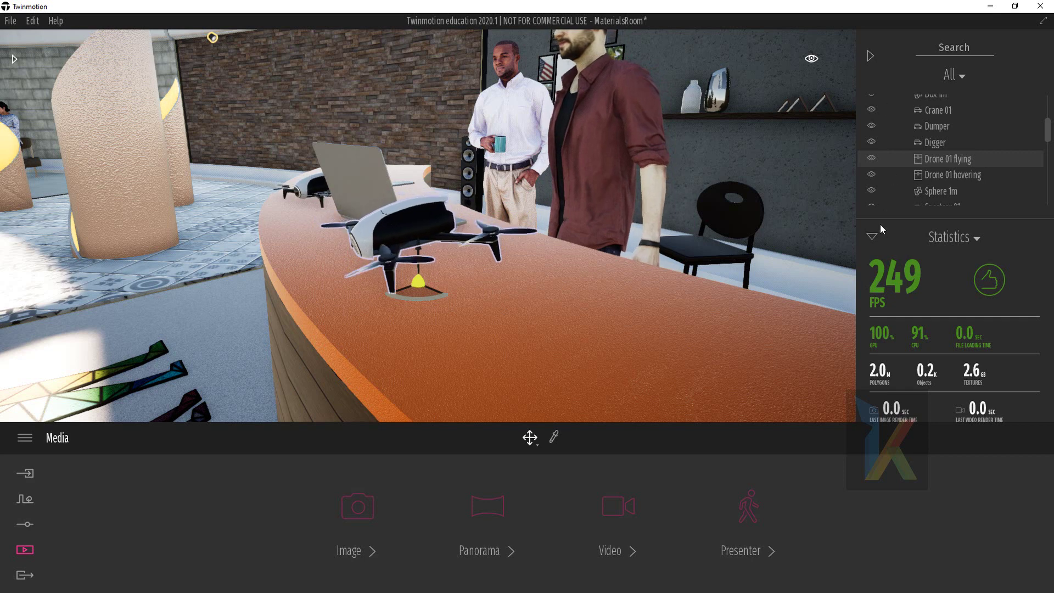
Step: Review the selected drone's Phasing and BIM Information, ending on its Transform values
click(954, 237)
click(954, 269)
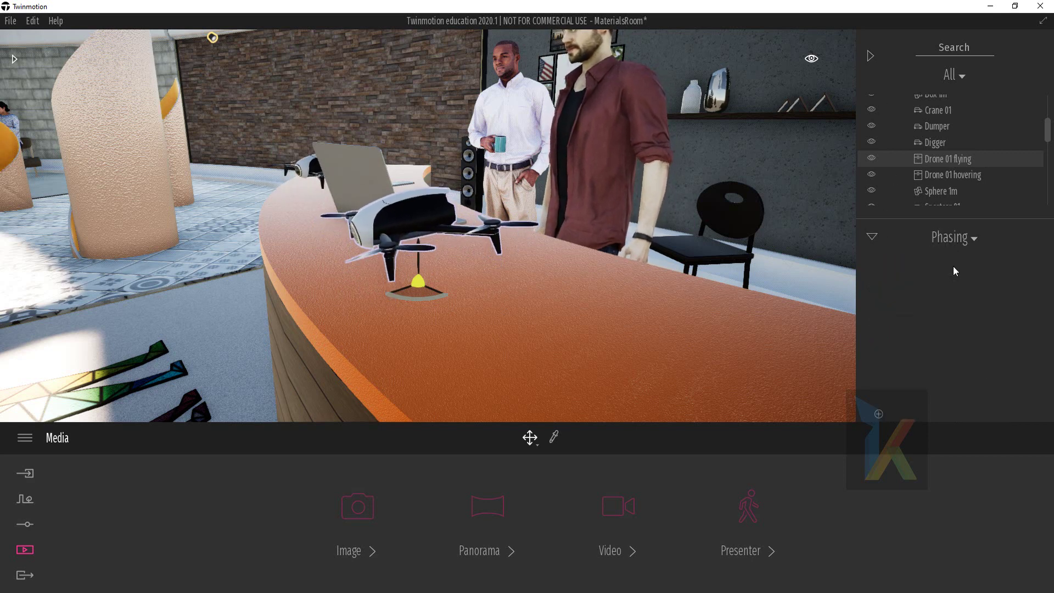
click(960, 237)
click(958, 286)
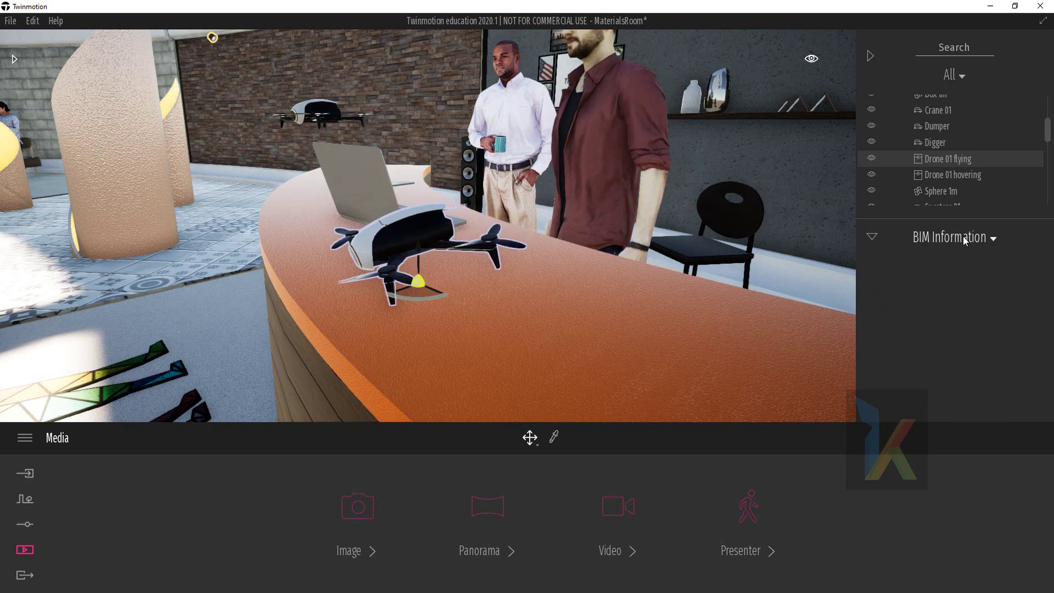
click(962, 236)
click(960, 302)
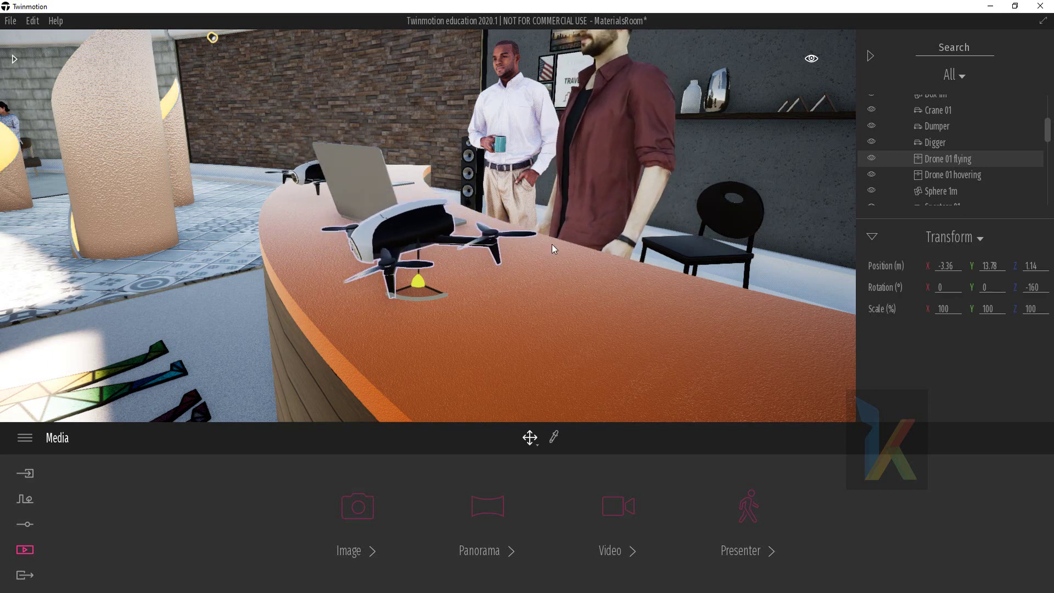
Step: Check the available object information types and collapse the Transform section to give the scene object list more room
click(943, 238)
click(944, 238)
click(944, 242)
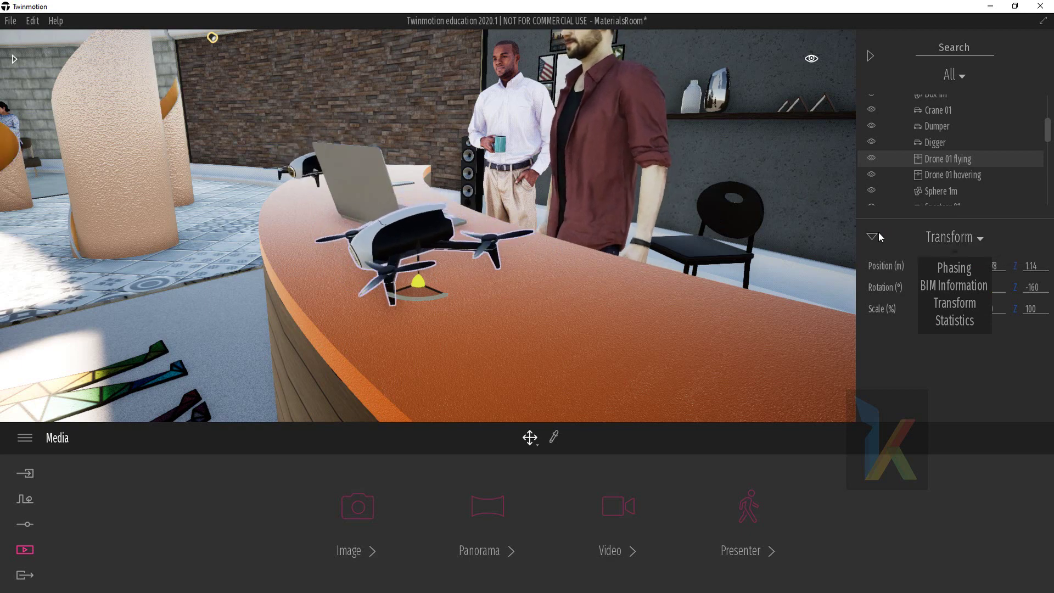
click(871, 235)
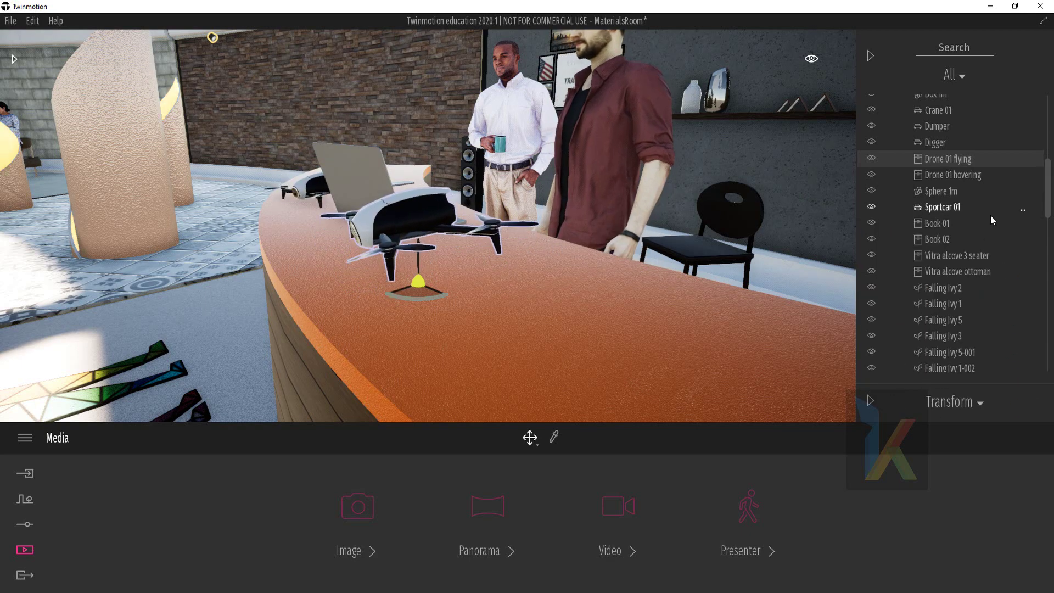
mouse_move(1020, 164)
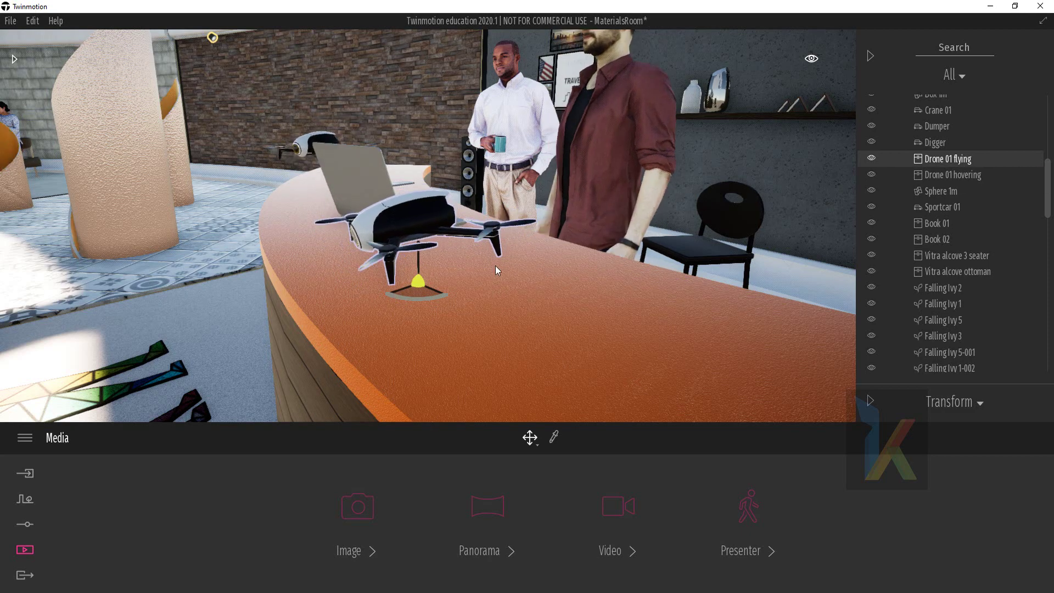
Step: Review the Appearance preferences, set the overall Quality preset to Ultra, and apply it to the Materials room scene
drag(351, 292, 233, 227)
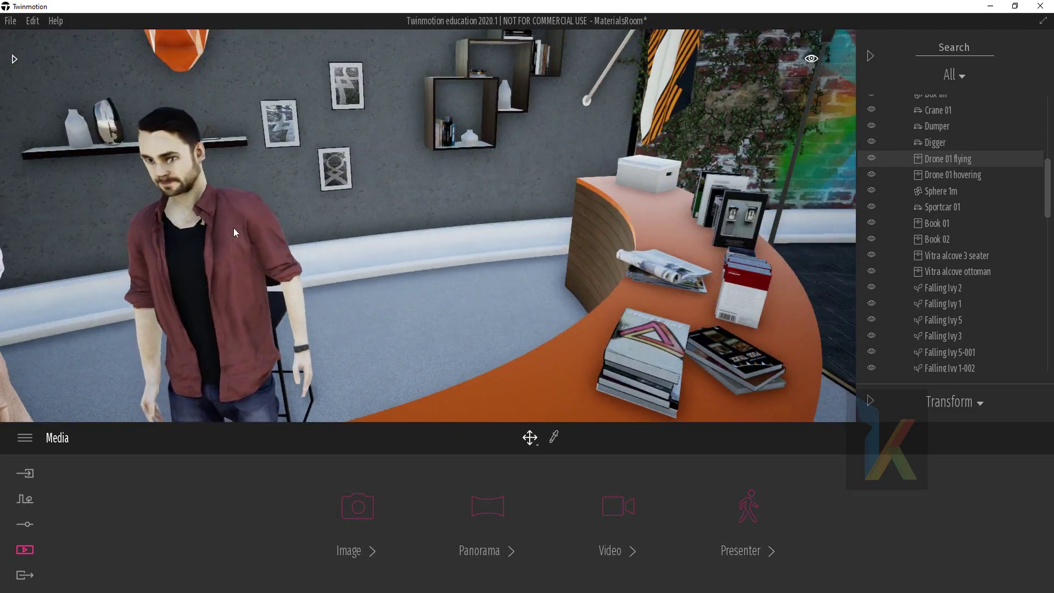
click(25, 437)
click(50, 386)
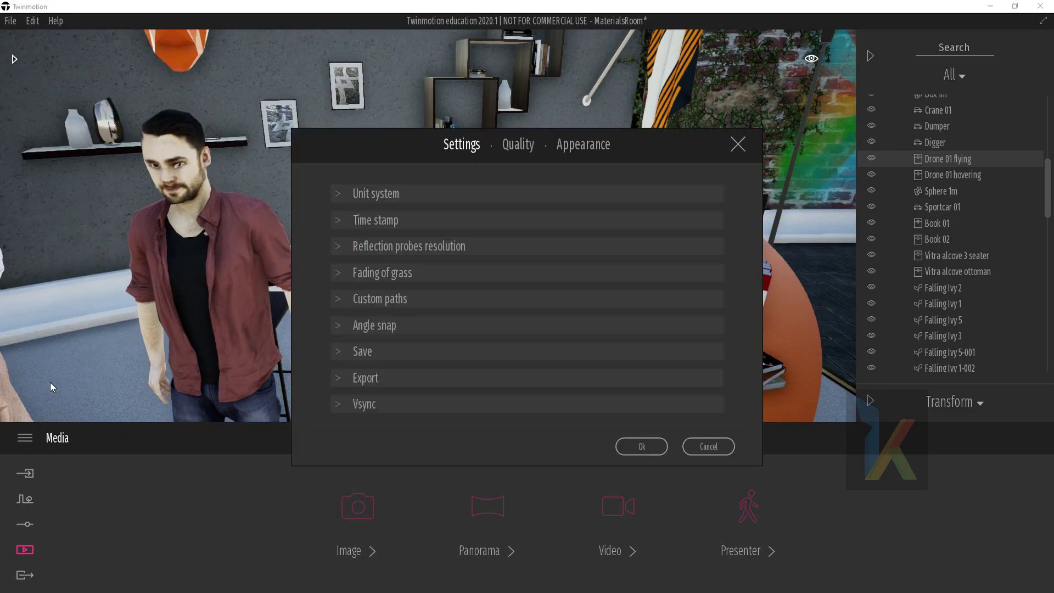
click(582, 144)
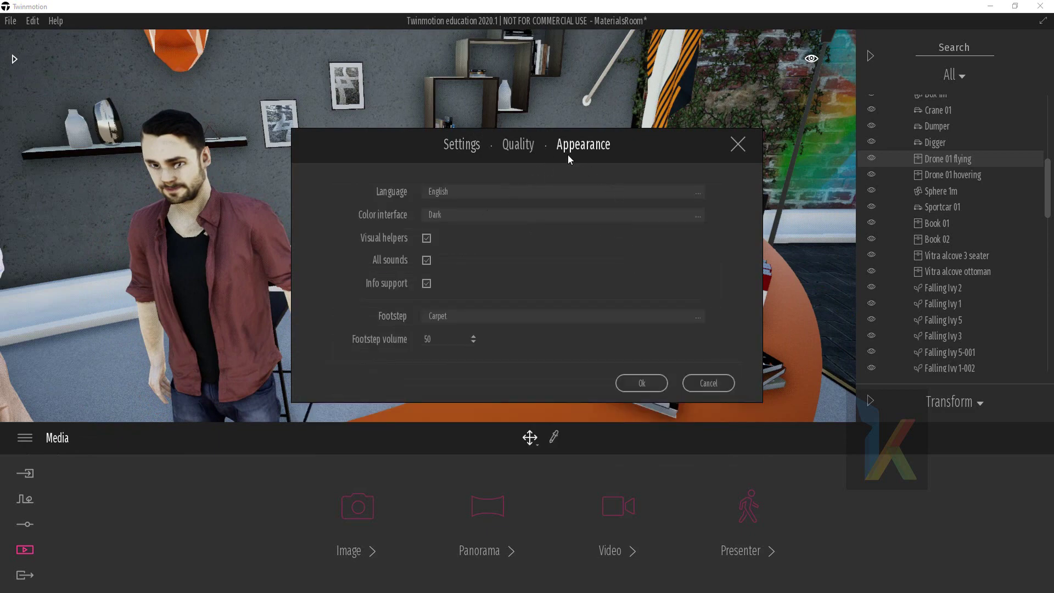
click(526, 146)
click(651, 298)
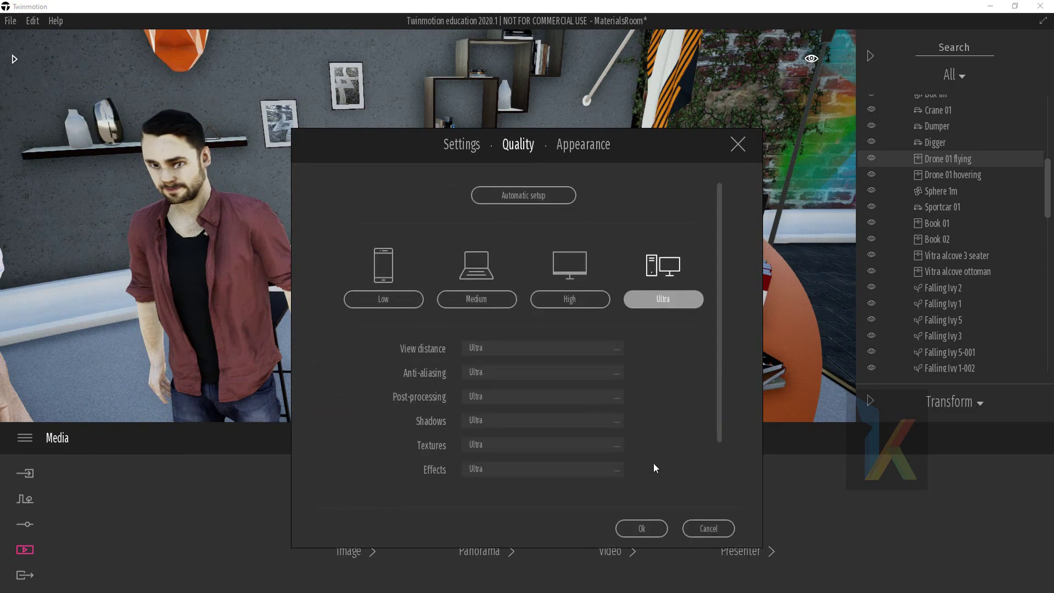
click(640, 528)
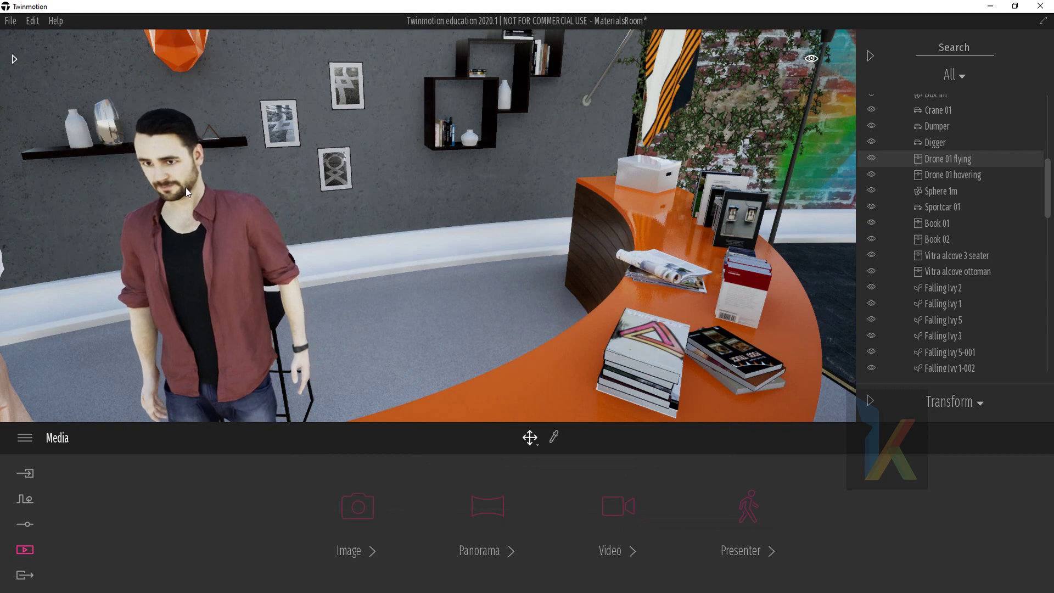